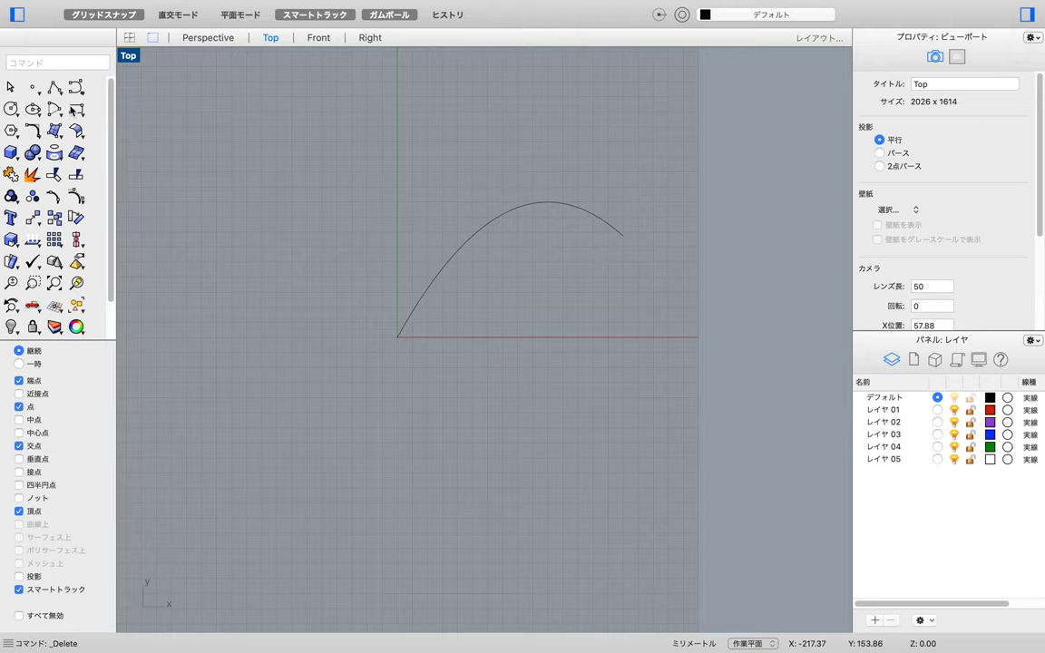
Draw a closed five-sided polyline about 78 mm across in the area left of the green Y axis.
type("Pol")
key("Return")
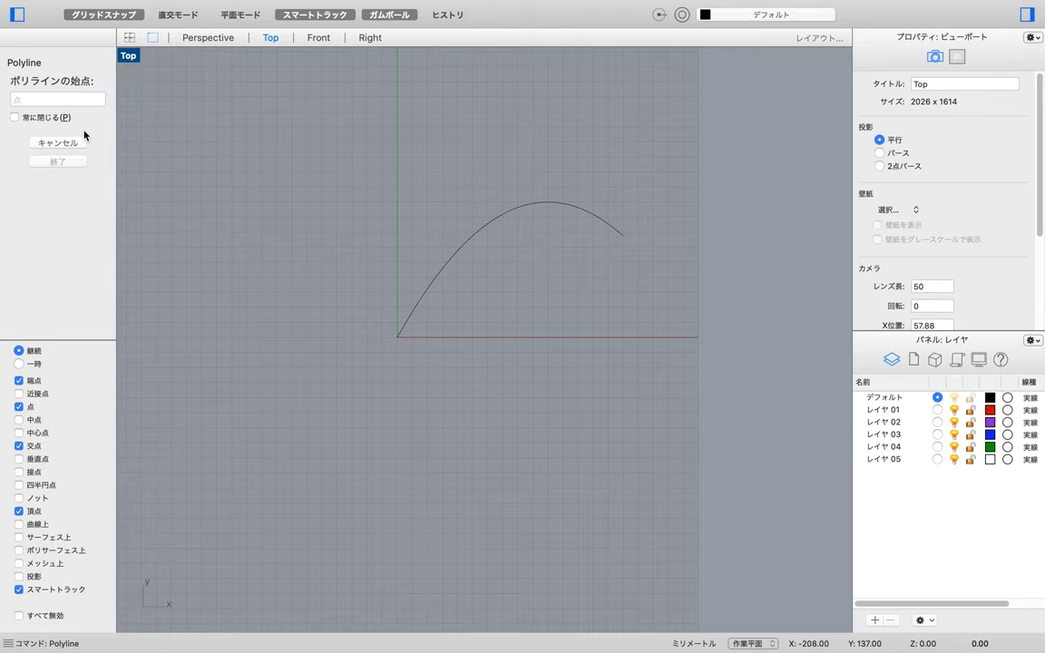
left_click(324, 317)
left_click(232, 312)
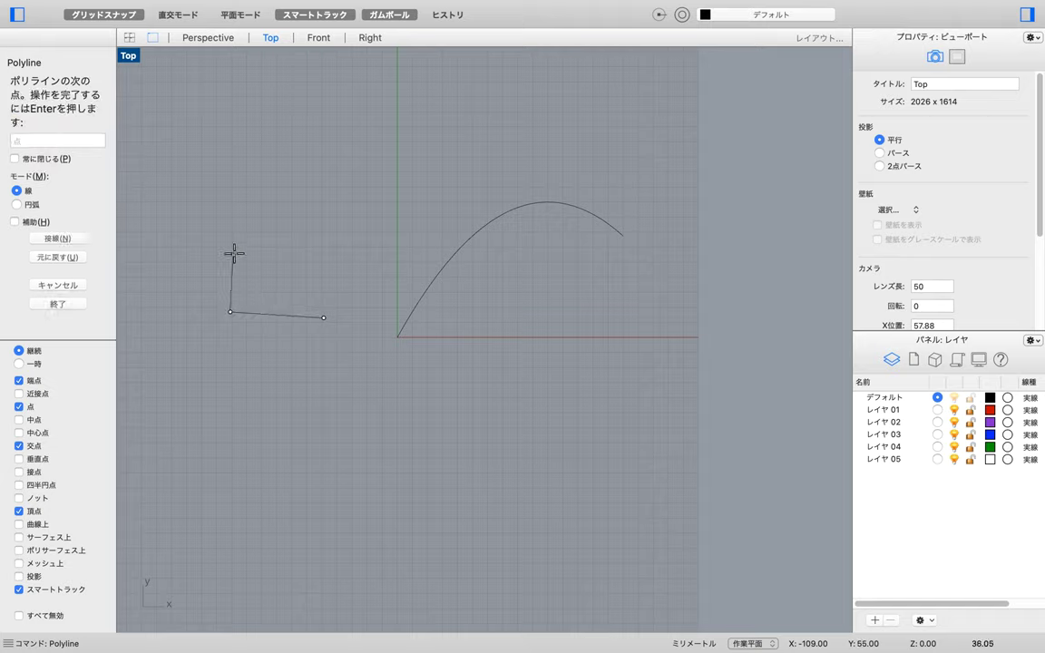
left_click(218, 230)
left_click(242, 199)
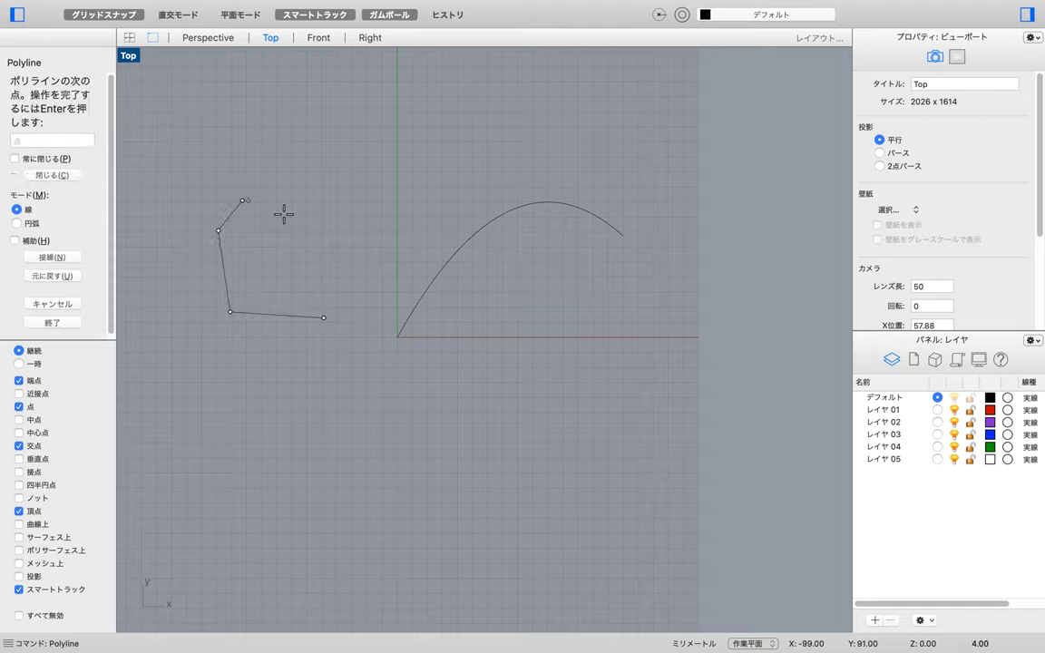
left_click(336, 222)
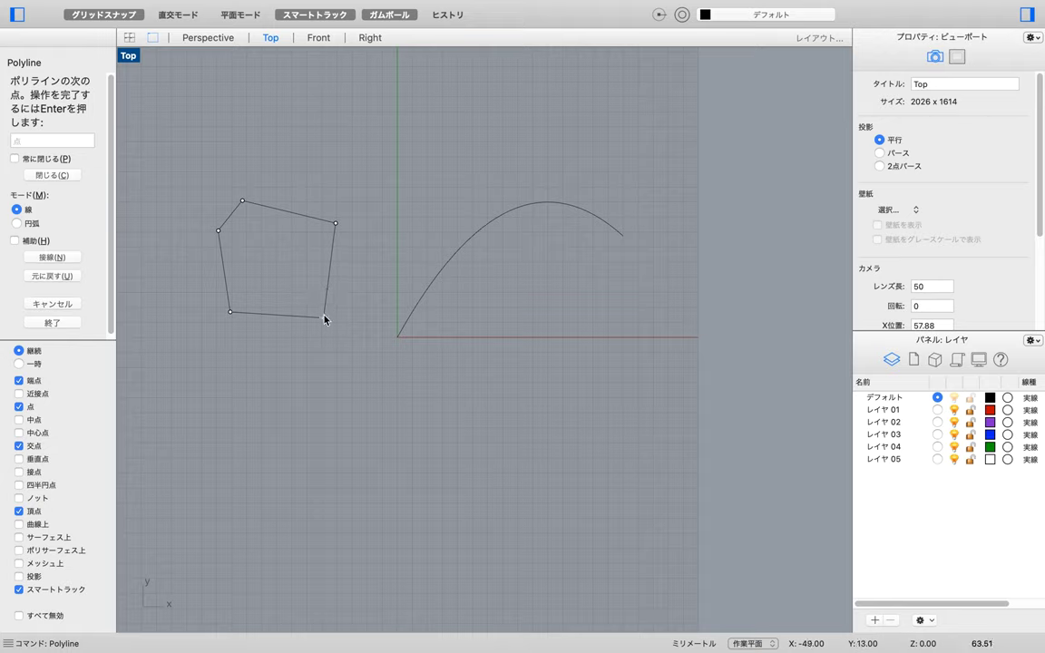
left_click(323, 319)
Draw a degree-3 curve between the ends of the polyline's lower edge, bowing slightly outward.
type("curve")
key("Return")
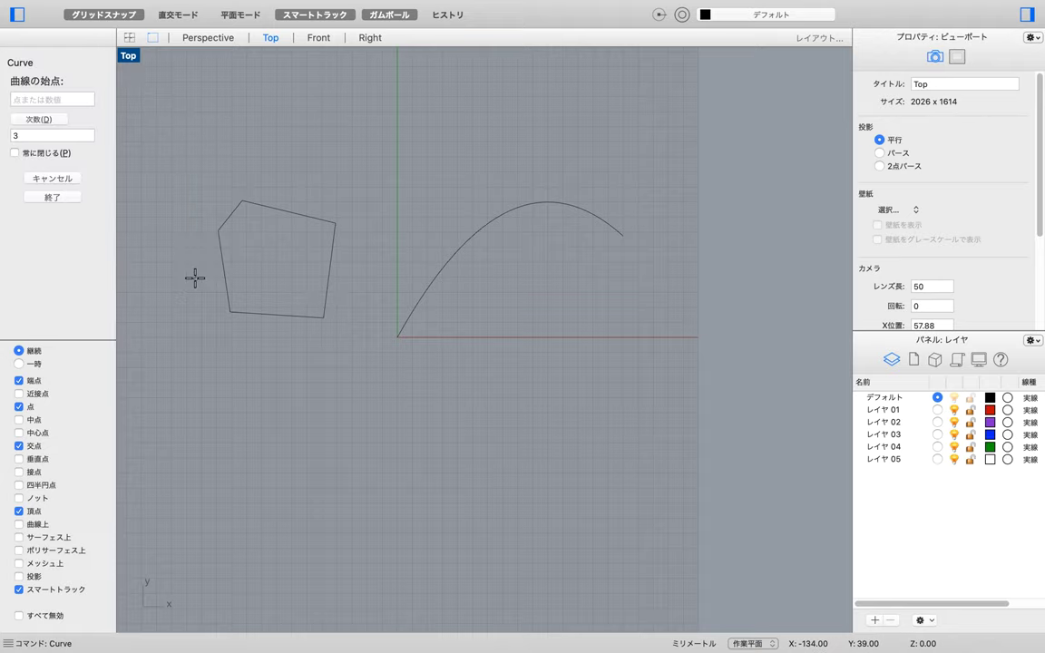
left_click(322, 318)
left_click(278, 329)
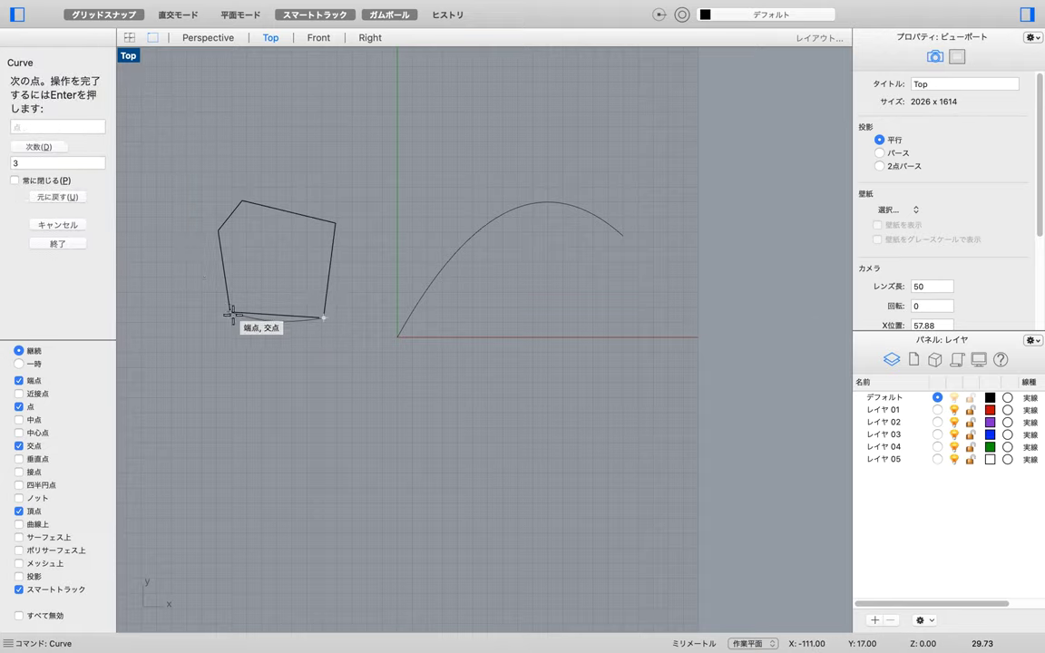
left_click(230, 313)
key("Return")
Draw a degree-3 curve between the ends of the polyline's left edge, bowing slightly outward.
type("Curve")
key("Return")
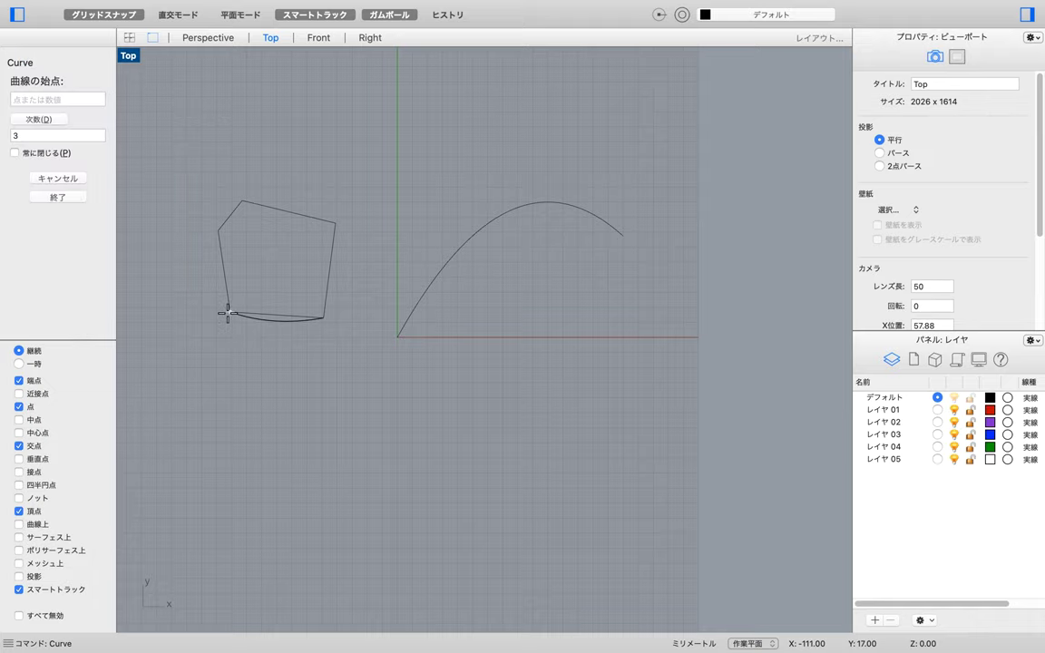
left_click(228, 313)
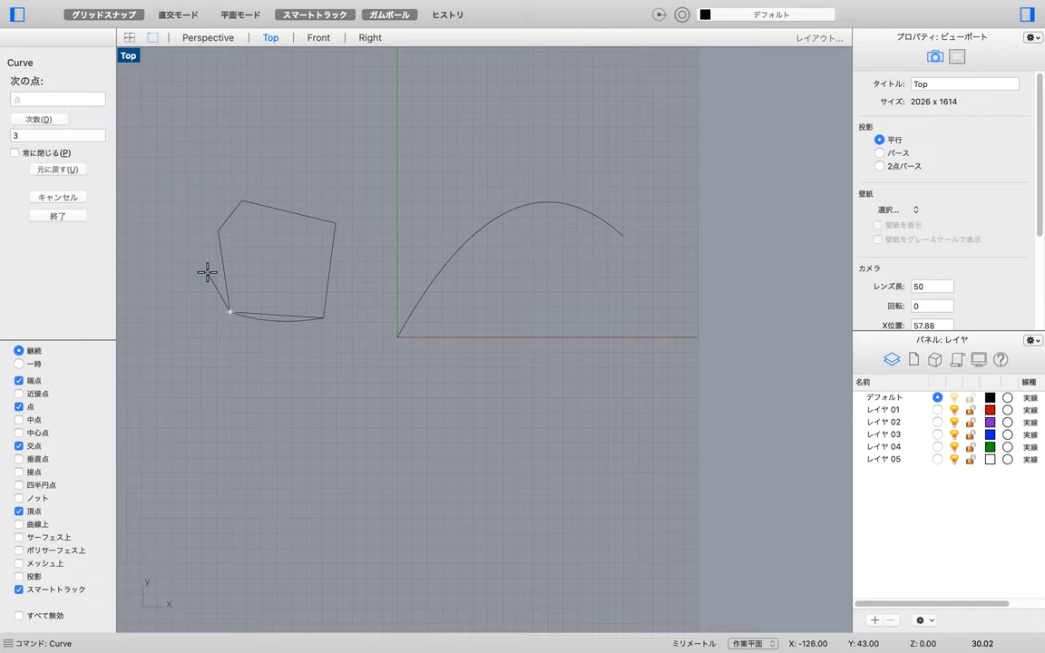
left_click(218, 270)
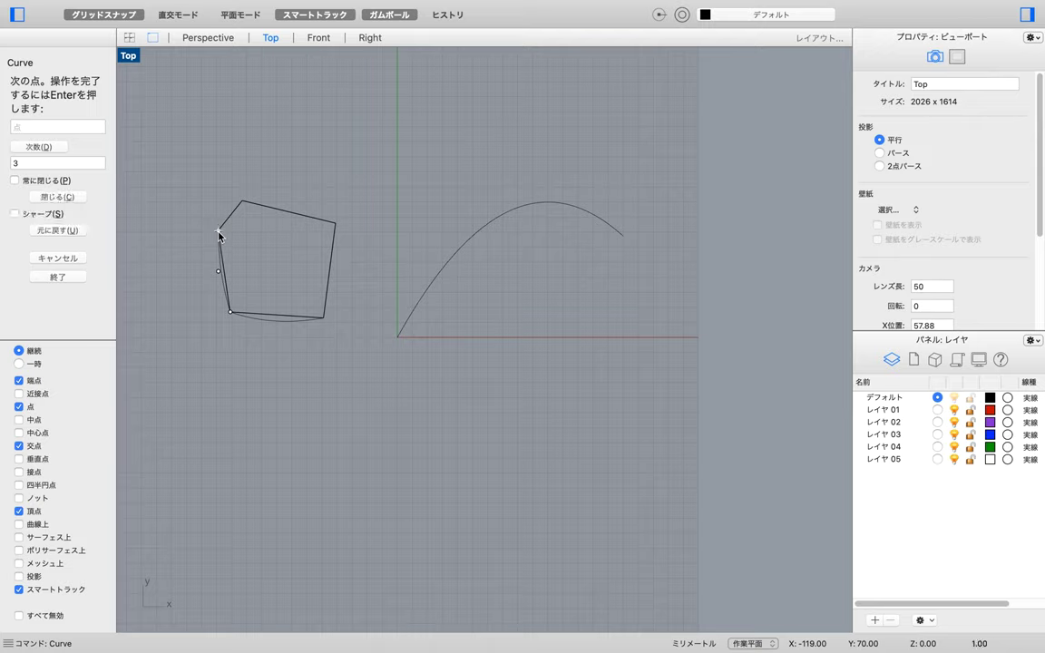
left_click(218, 231)
key("Return")
Draw a slightly outward-bowed degree-3 curve along the polyline's short upper-left edge, from corner to corner.
key("Return")
left_click(218, 231)
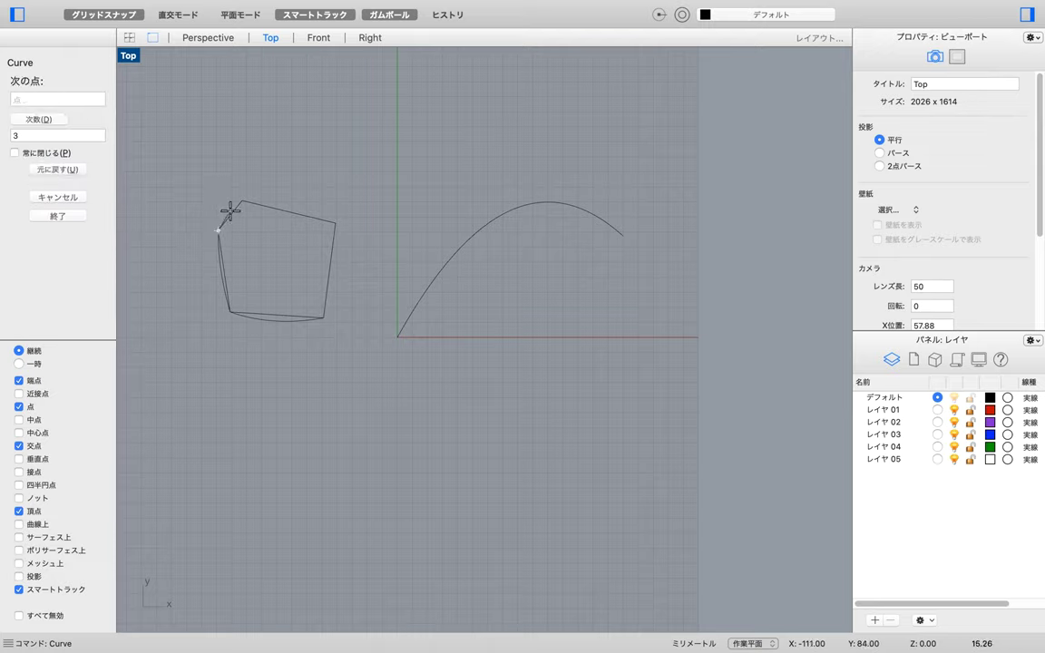
left_click(239, 204)
key("Return")
Draw a slightly outward-bowed degree-3 curve along the polyline's long upper edge, from corner to corner.
key("Return")
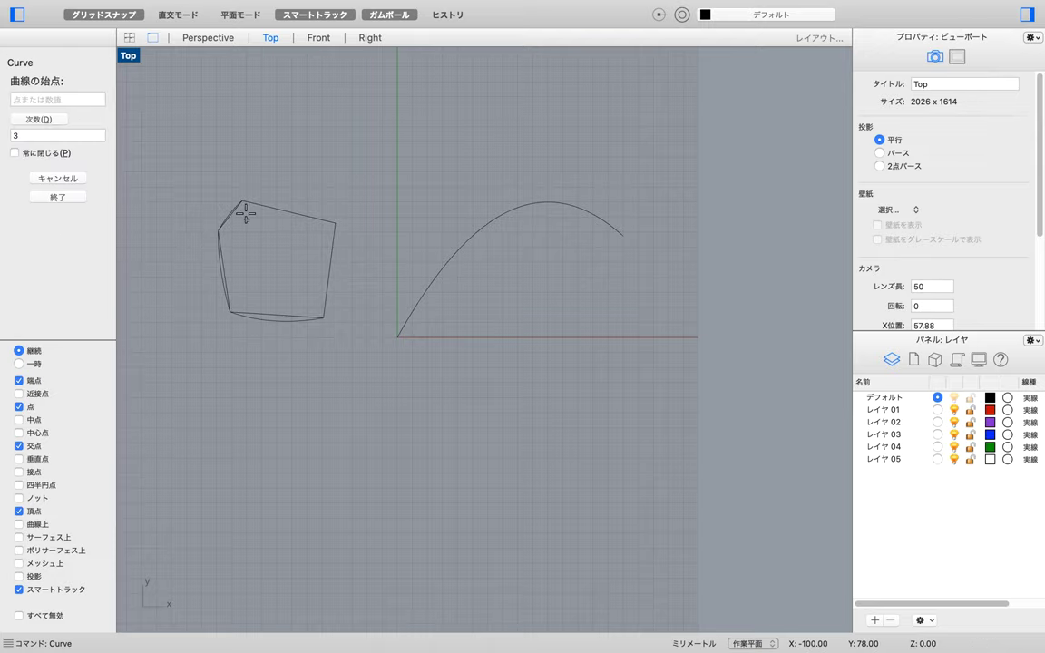
left_click(294, 207)
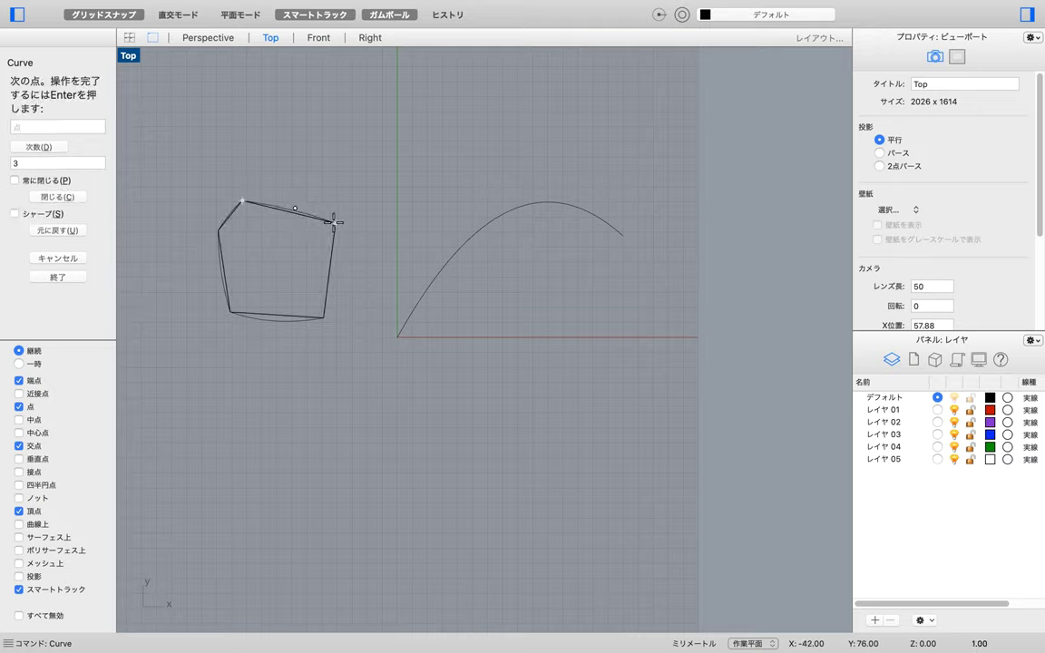
left_click(334, 222)
key("Return")
Draw an outward-bowed degree-3 curve along the polyline's right edge, from its upper to its lower corner.
key("Return")
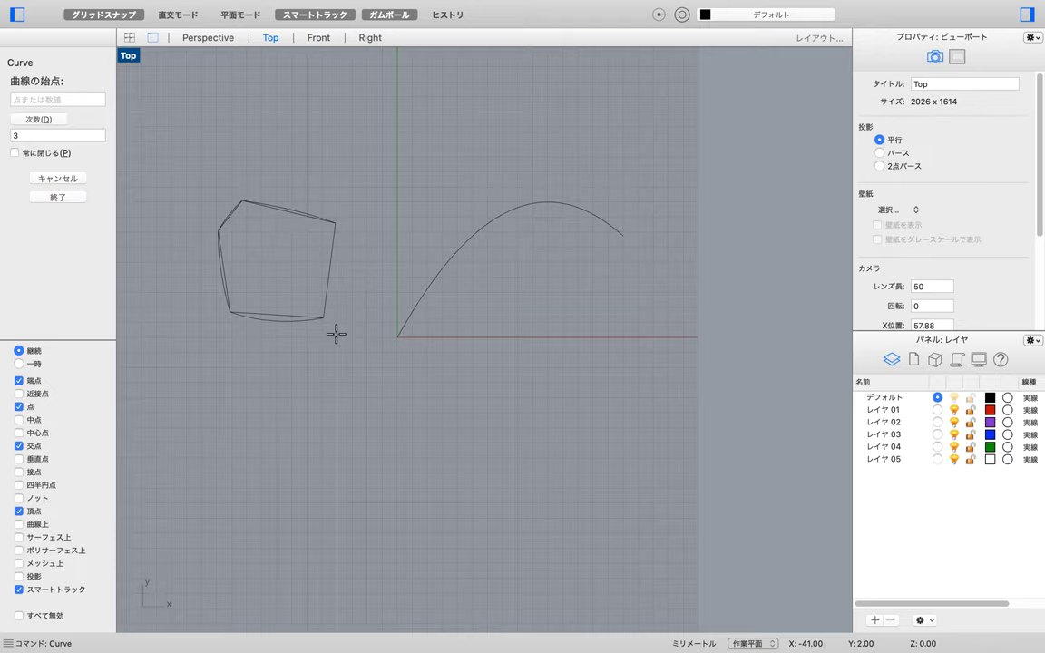
left_click(334, 222)
left_click(352, 260)
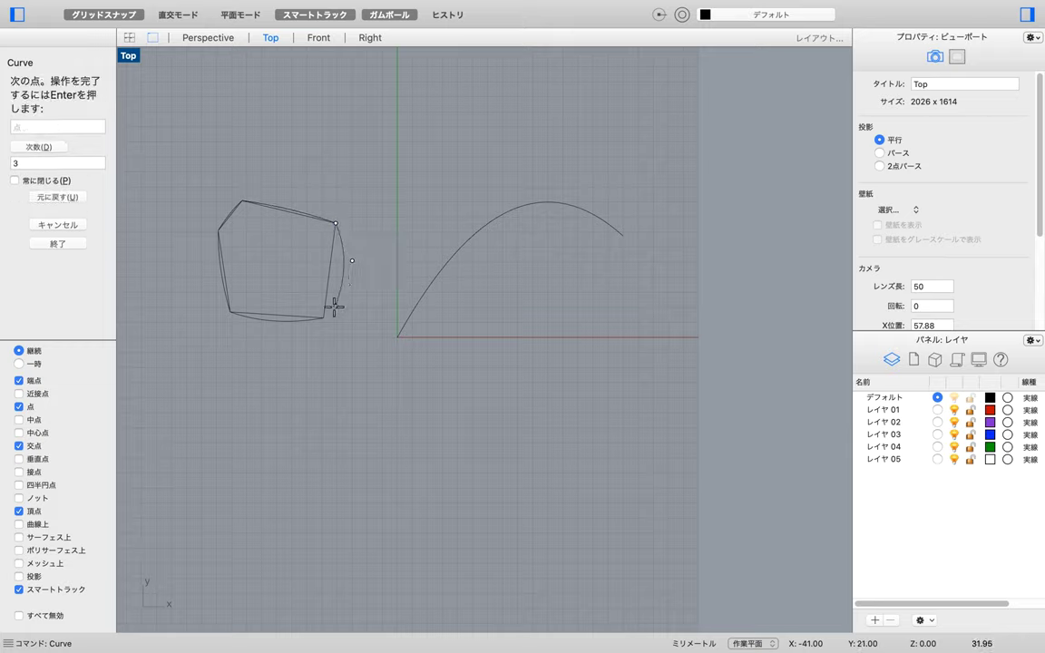
left_click(325, 316)
key("Return")
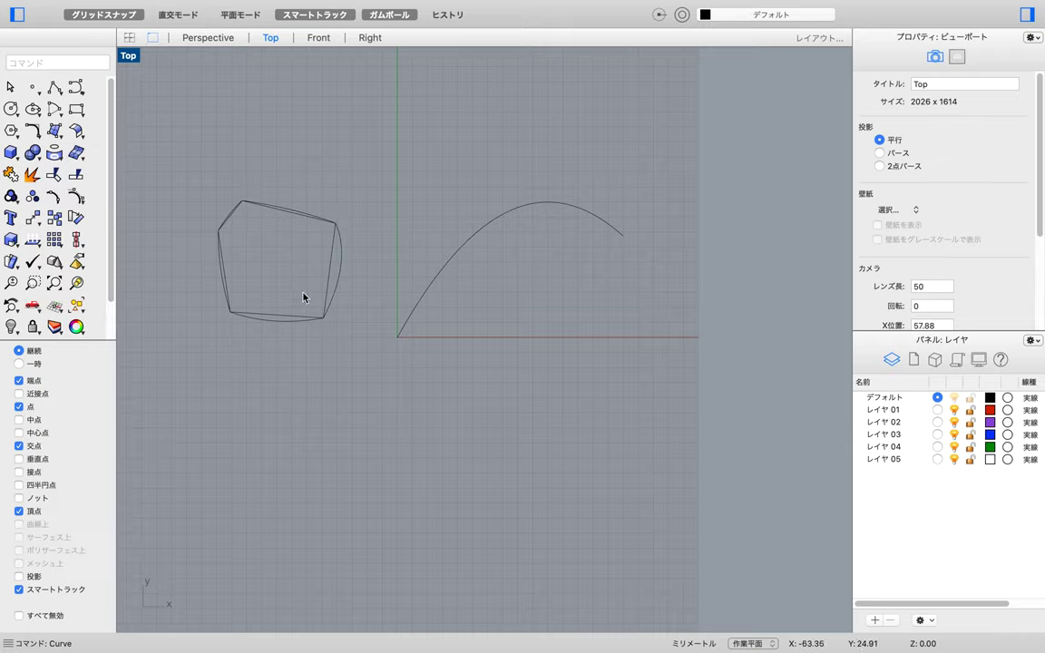
Delete the straight-sided guide polyline and join the five bowed curves into one closed curve.
left_click_drag(196, 342, 381, 185)
key("super+j")
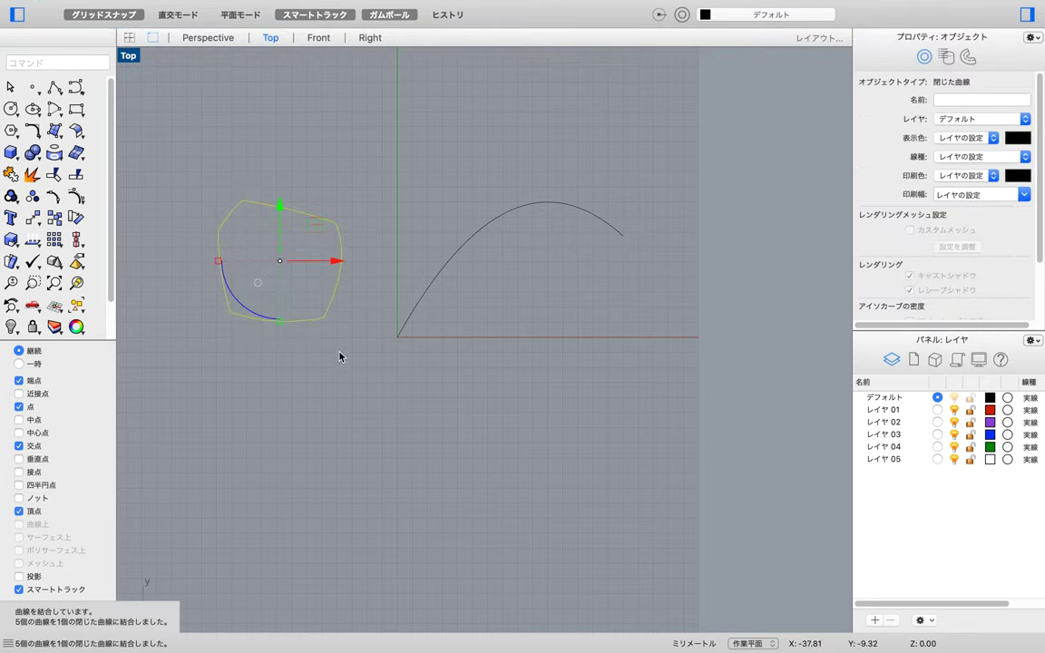
key("Escape")
Fillet the closed curve's top-left corner, between the short upper-left side and the long upper side, with radius 1.
type("FilletEdge")
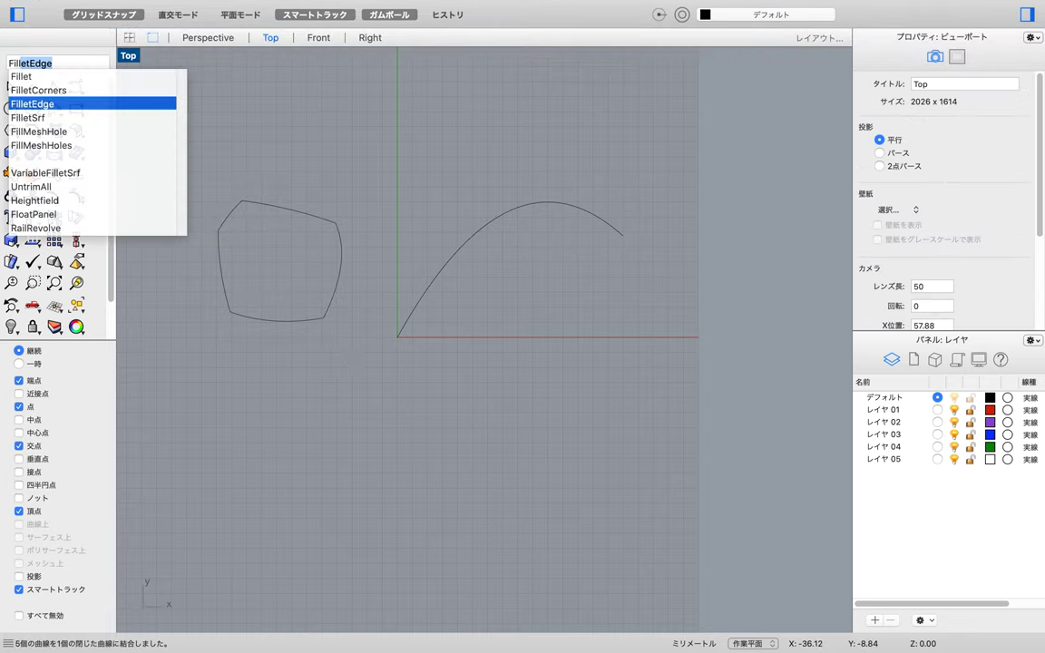
key("Up")
key("Up")
key("Return")
left_click(254, 204)
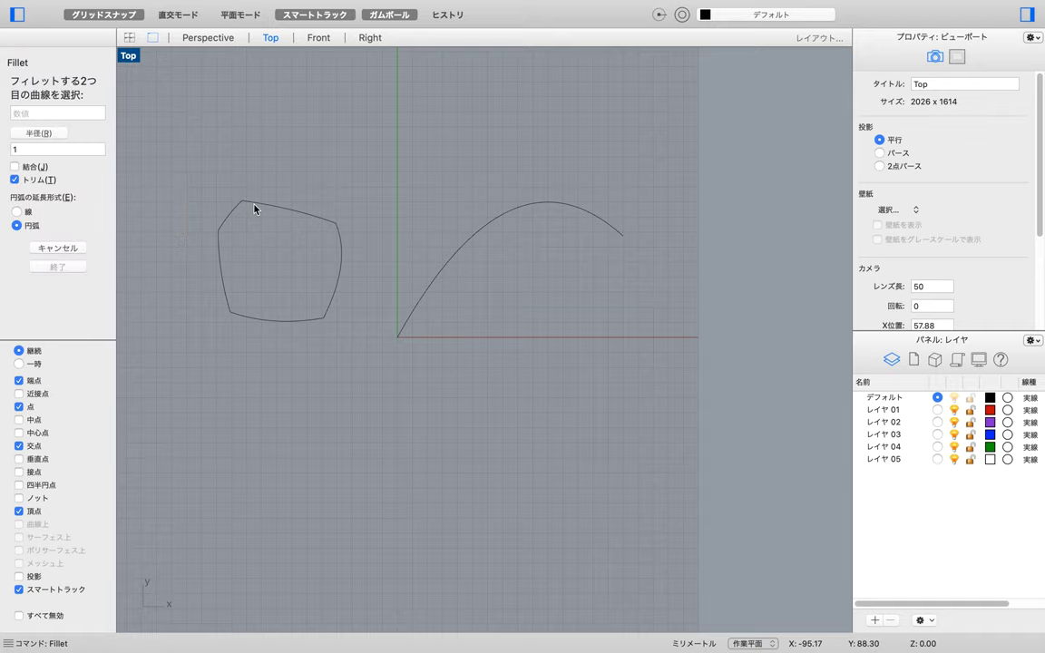
left_click(231, 214)
Turn on the closed curve's control points to examine the filleted top-left corner, and turn them off again.
scroll(266, 213, "up", 5)
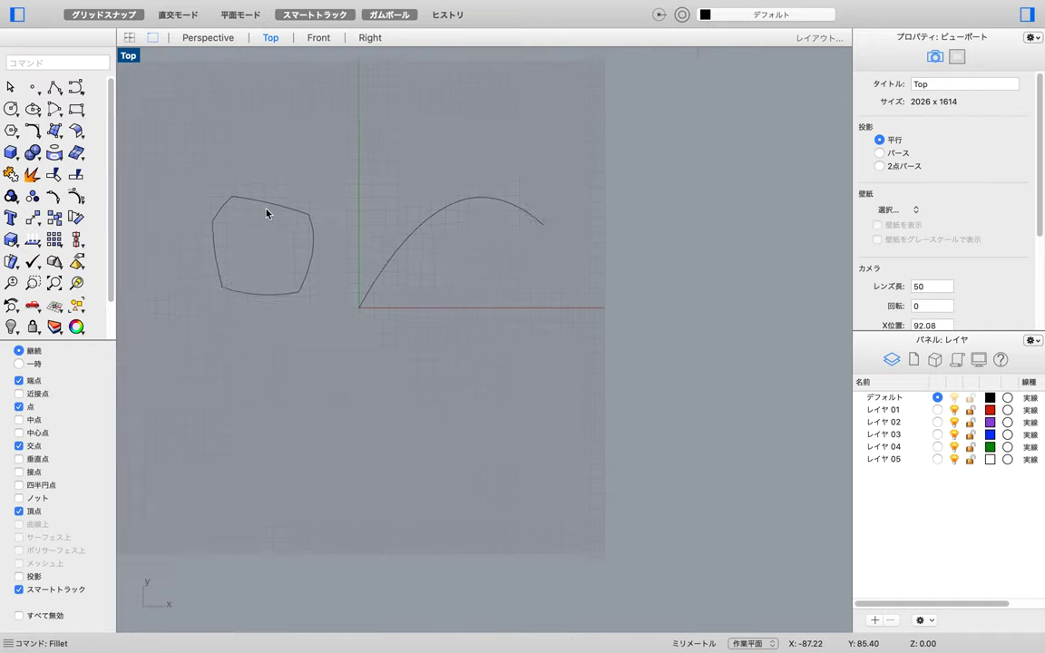
right_click_drag(266, 213, 391, 192)
key("F10")
left_click(285, 250)
key("Return")
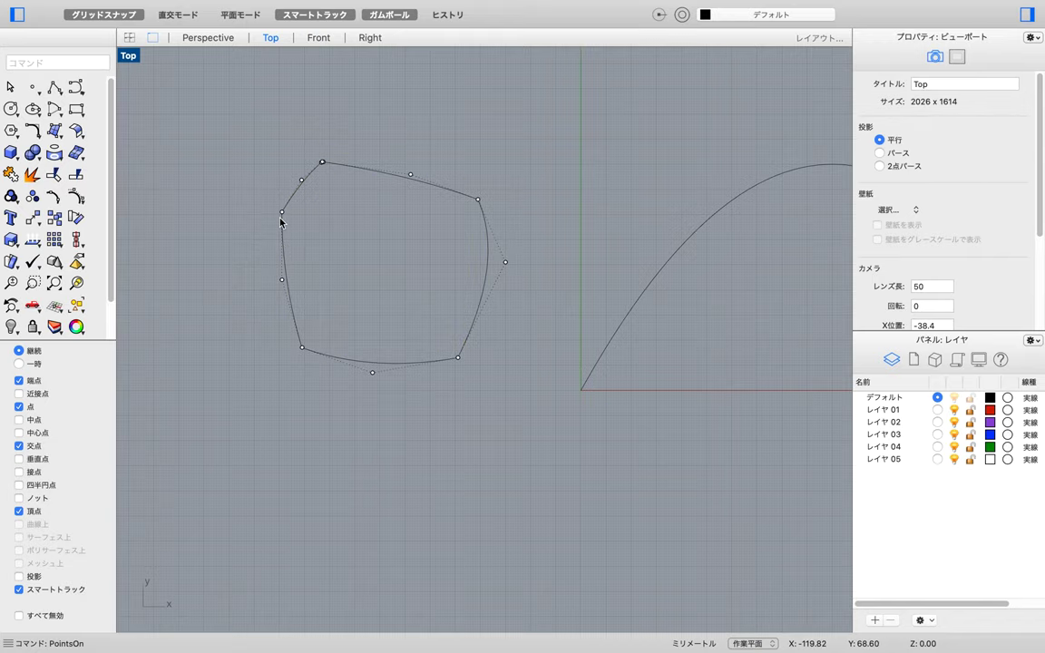
scroll(322, 198, "up", 5)
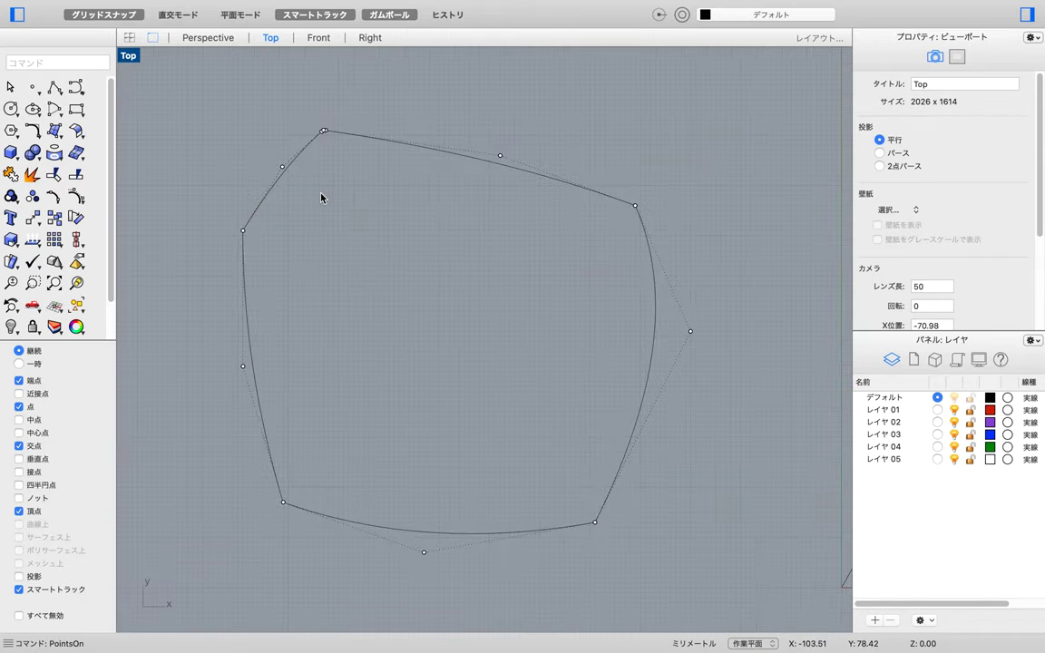
left_click(326, 118)
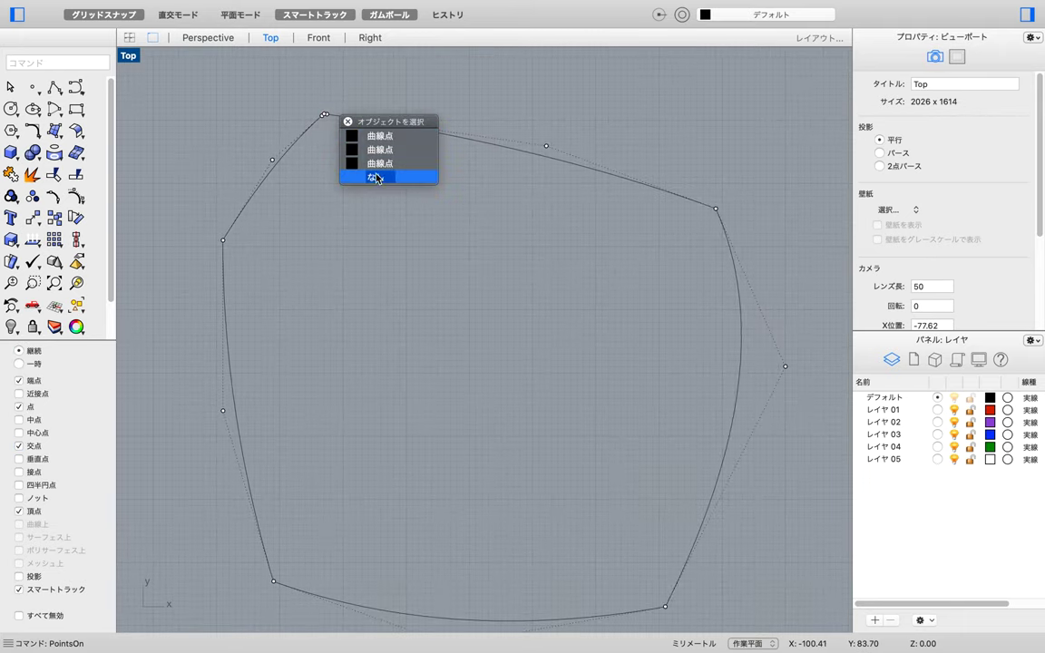
left_click(376, 179)
type("PointsOff")
key("Return")
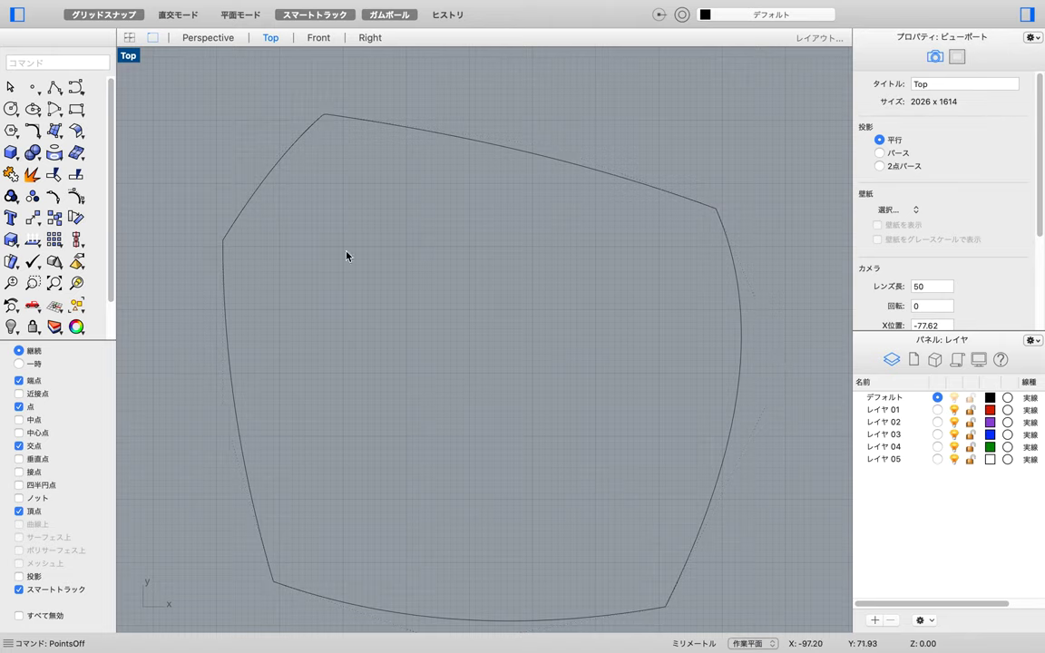
Undo the corner fillet and the join, and show the command history.
key("super+z")
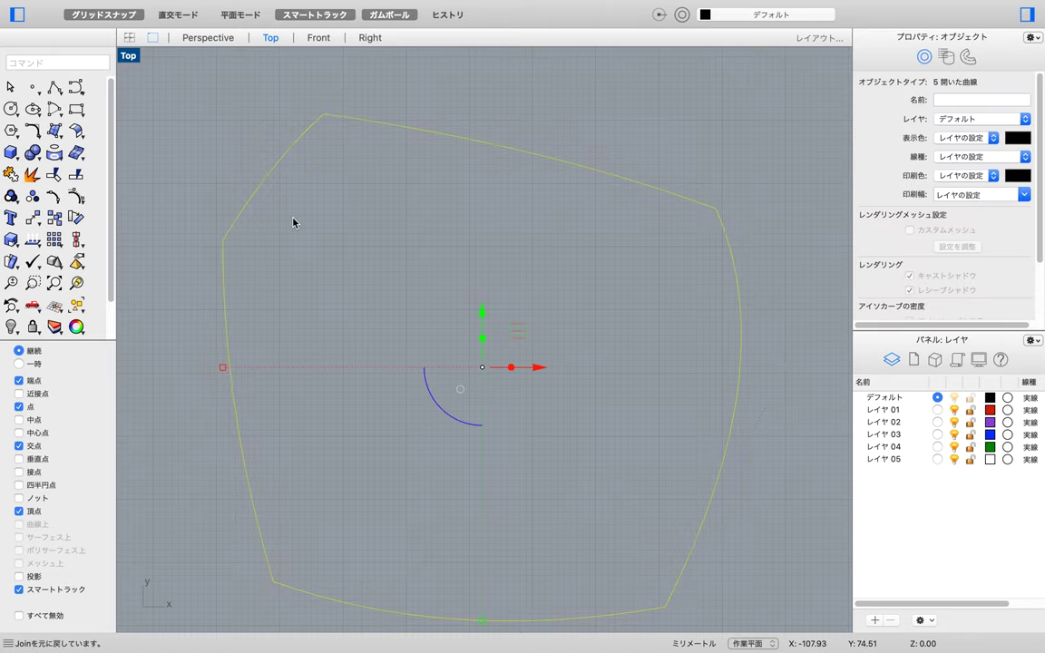
left_click(979, 359)
left_click(957, 359)
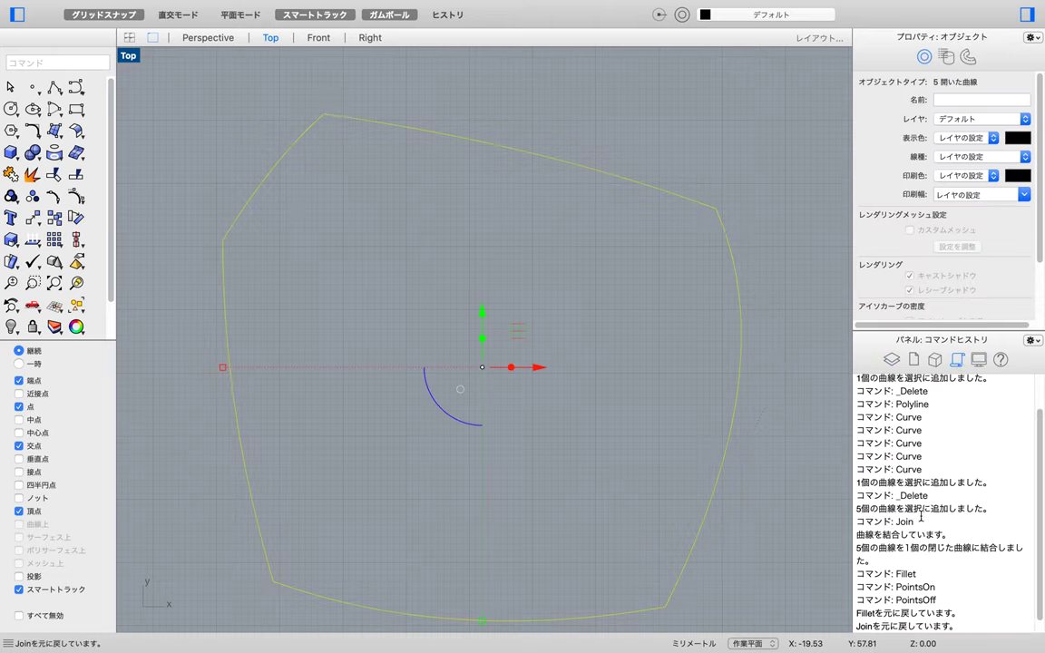
Reselect the five bowed curves and join them into a single closed curve.
left_click(795, 381)
left_click(740, 379)
left_click(744, 596)
scroll(135, 80, "down", 3)
left_click_drag(135, 80, 540, 452)
key("super+j")
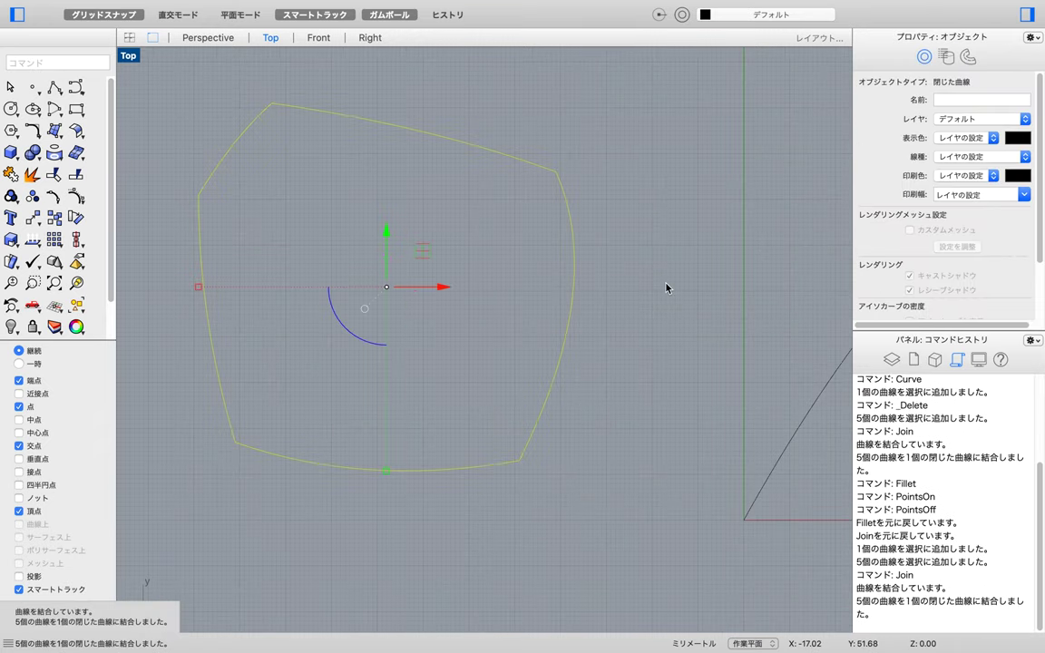
Set the Fillet command's radius to 3 and leave the command without filleting a corner.
right_click(591, 243)
right_click_drag(648, 244, 726, 278)
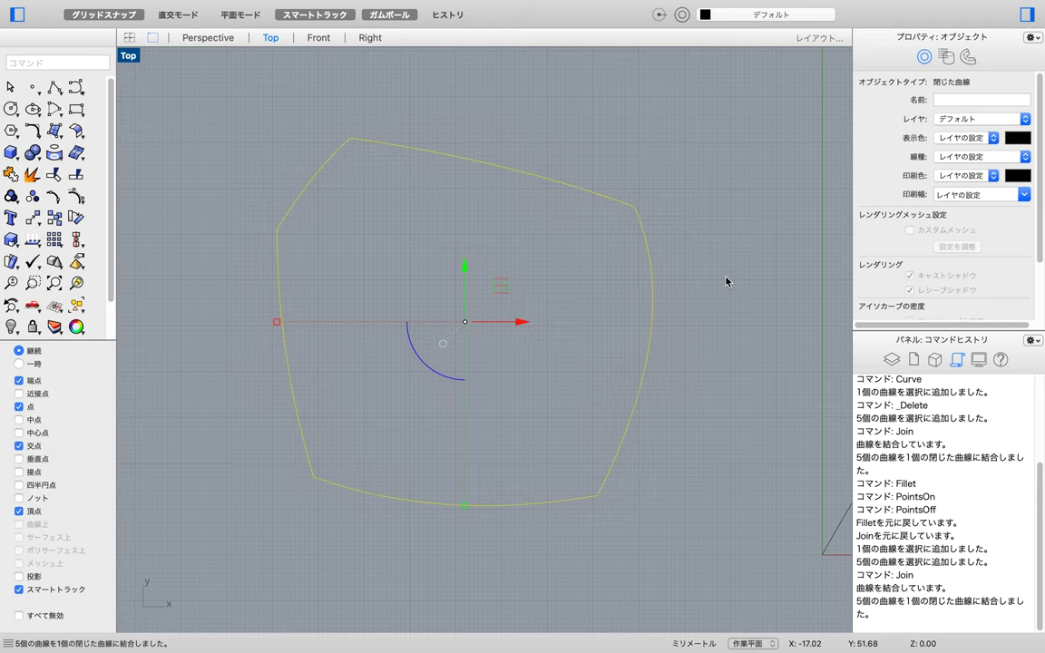
left_click(711, 242)
type("Fillet")
key("Return")
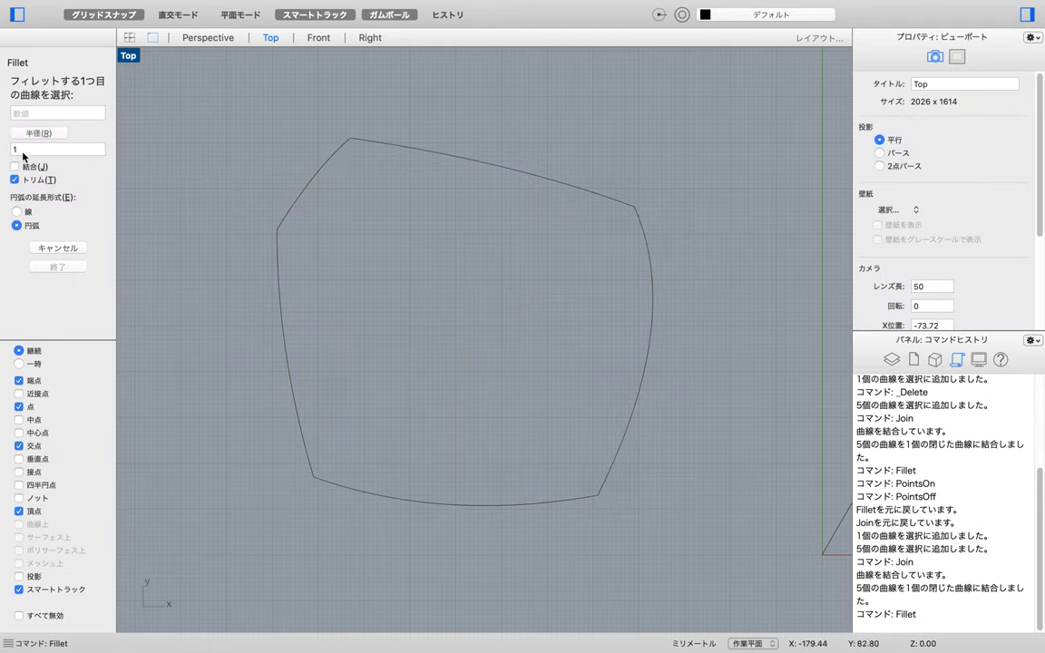
left_click(72, 148)
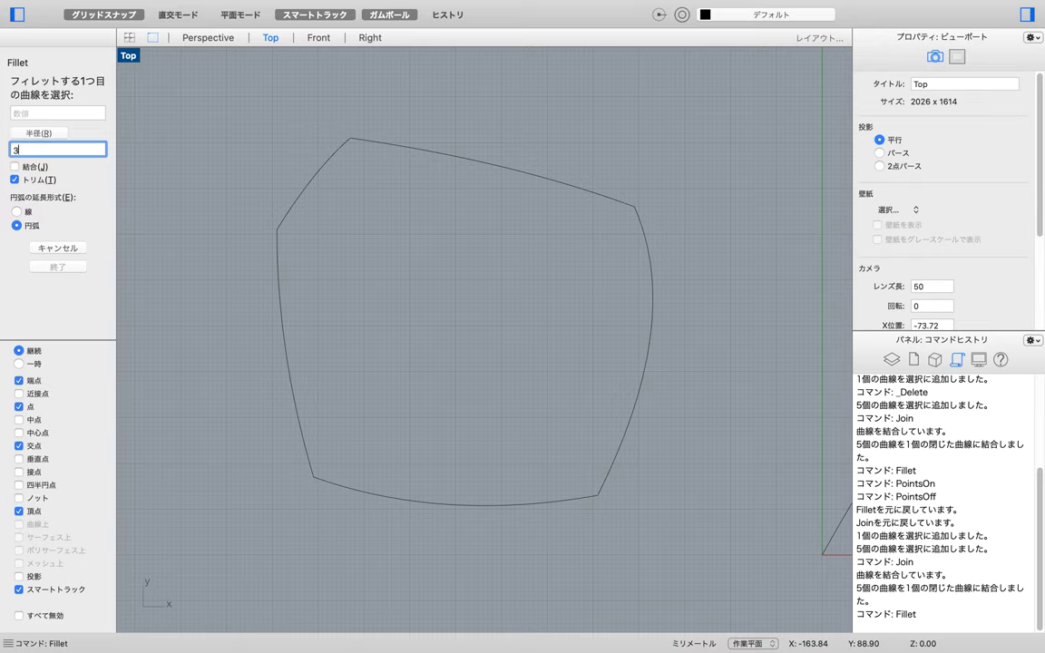
type("3")
key("Return")
scroll(459, 324, "down", 5)
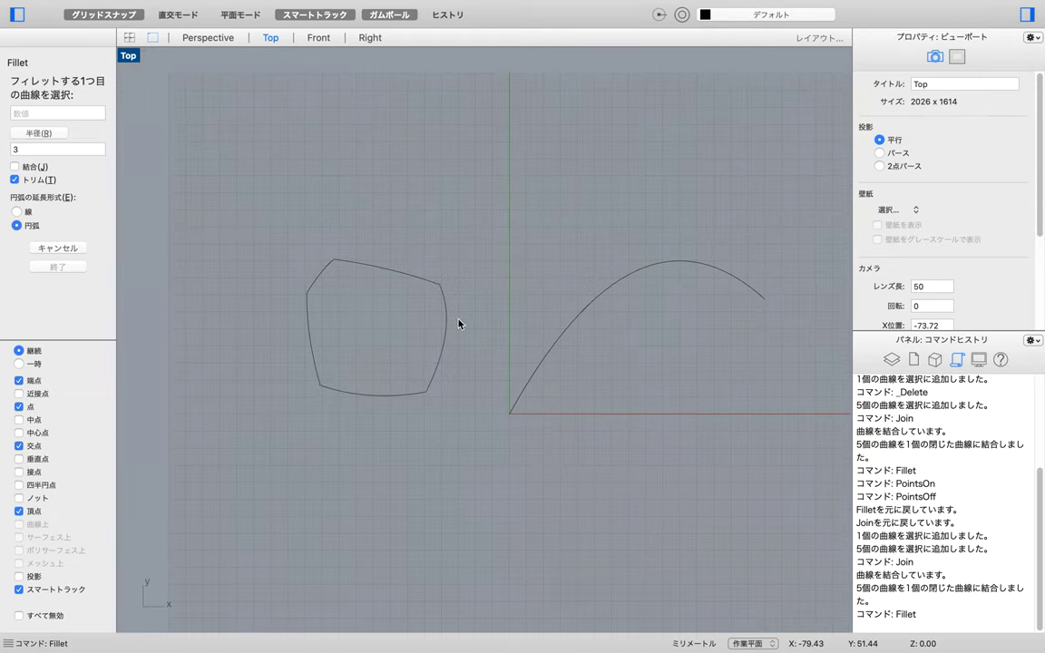
key("Escape")
Scale the closed five-sided curve down uniformly to about half its size.
left_click_drag(250, 229, 497, 488)
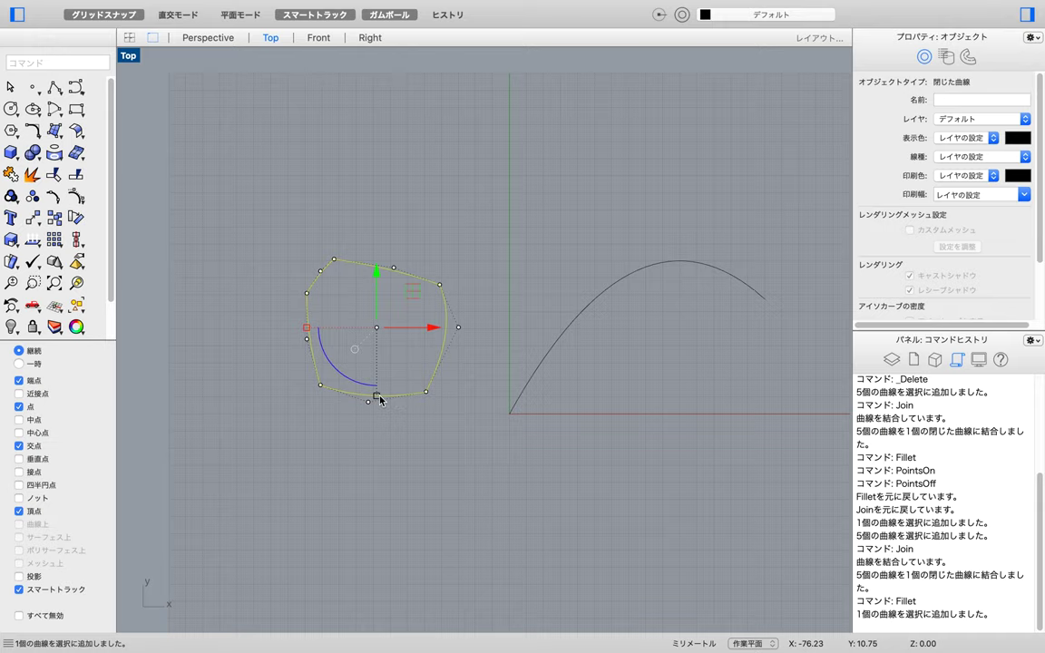
left_click_drag(380, 400, 383, 364)
left_click(465, 363)
Move the closed curve so that it is centred on the arch's start point at the origin.
scroll(466, 363, "up", 5)
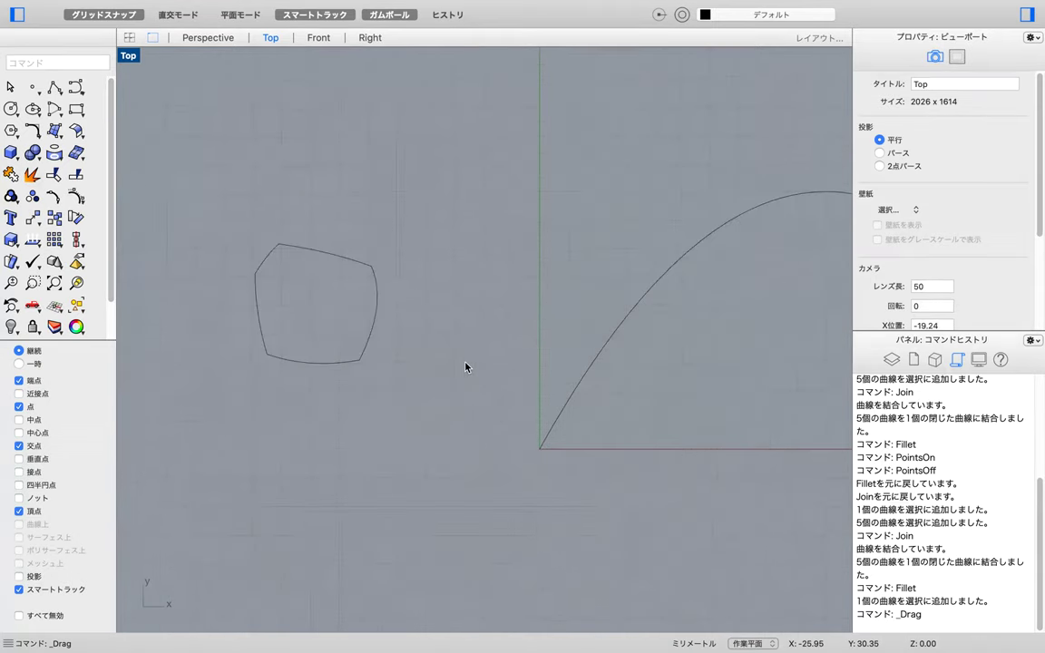
left_click(368, 349)
left_click_drag(319, 304, 557, 468)
left_click(427, 520)
right_click_drag(329, 212, 48, 205)
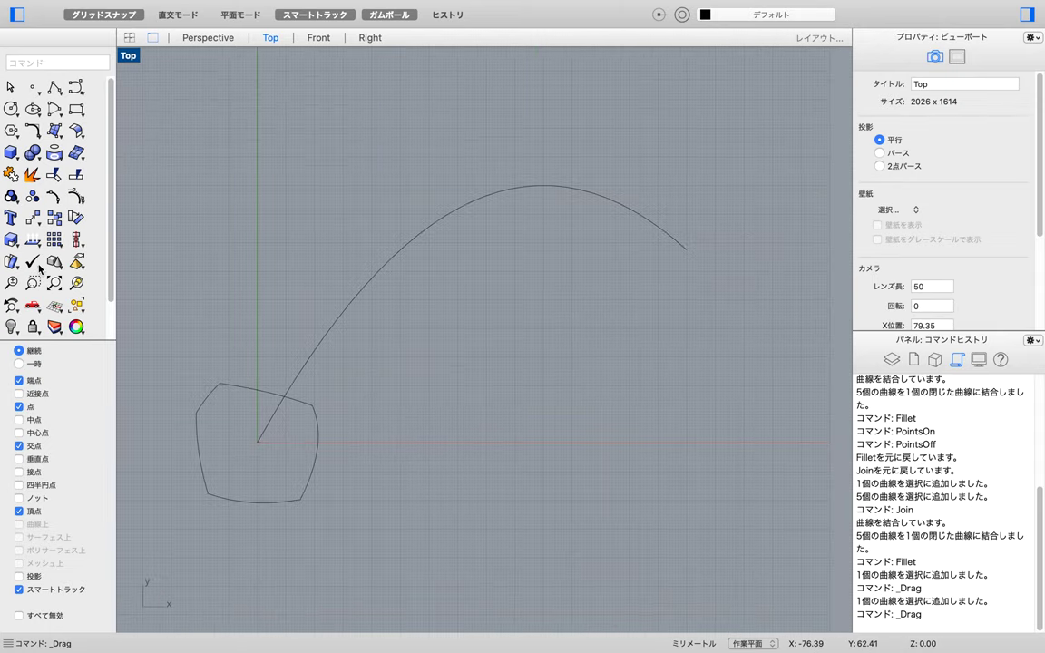
left_click(241, 501)
left_click_drag(259, 500, 259, 489)
Fillet the closed curve's top-left corner, between the short upper-left side and the long upper side, with radius 3.
scroll(179, 453, "up", 14)
scroll(179, 452, "down", 6)
right_click_drag(181, 537, 250, 422)
type("fil")
key("Return")
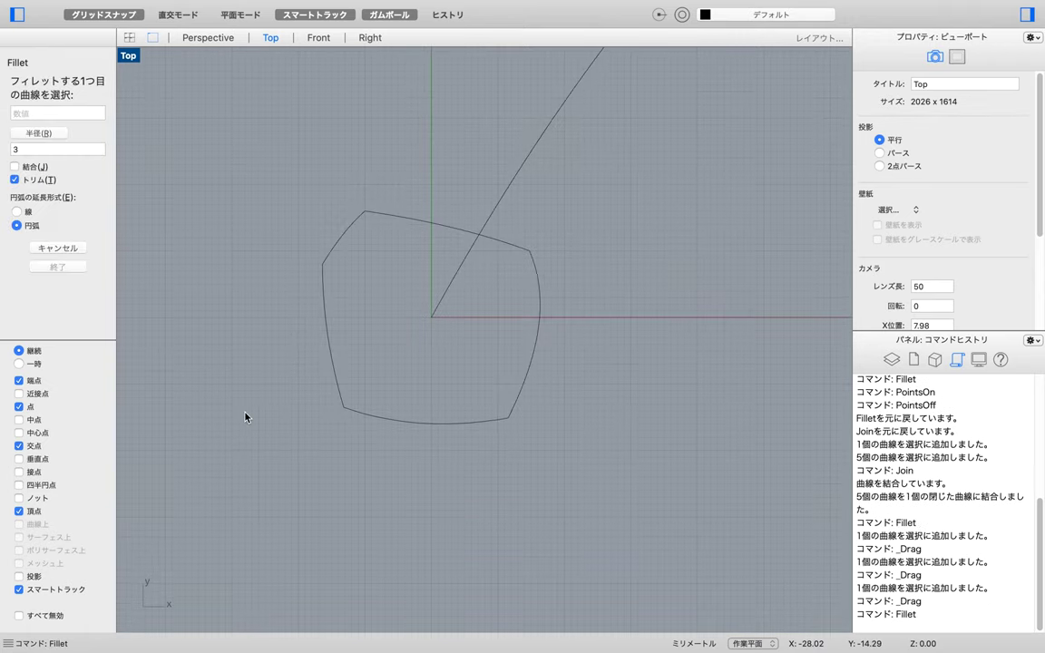
left_click(352, 231)
left_click(350, 231)
Fillet the closed curve's left corner, between the short upper-left side and the long left side, with radius 2.
type("fill")
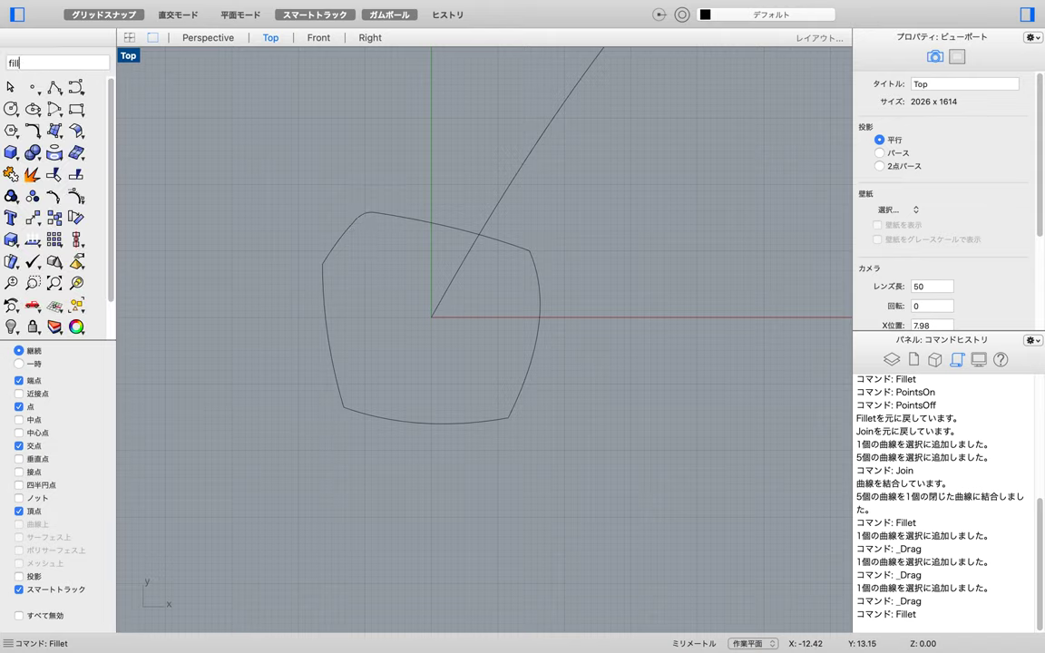
key("Return")
type("2")
key("Return")
left_click(322, 290)
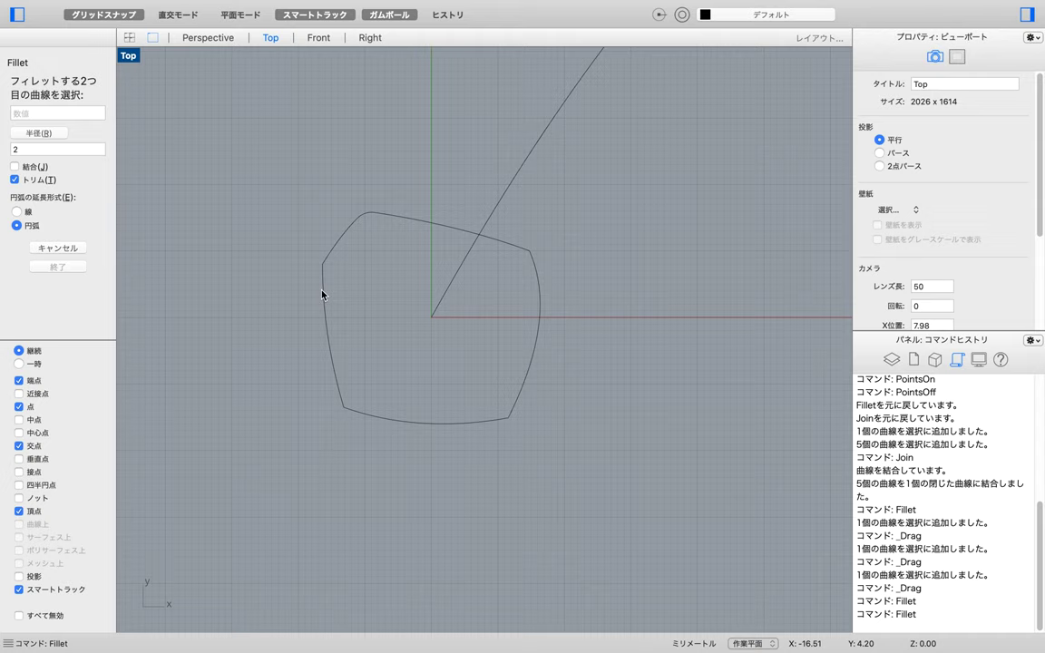
left_click(323, 303)
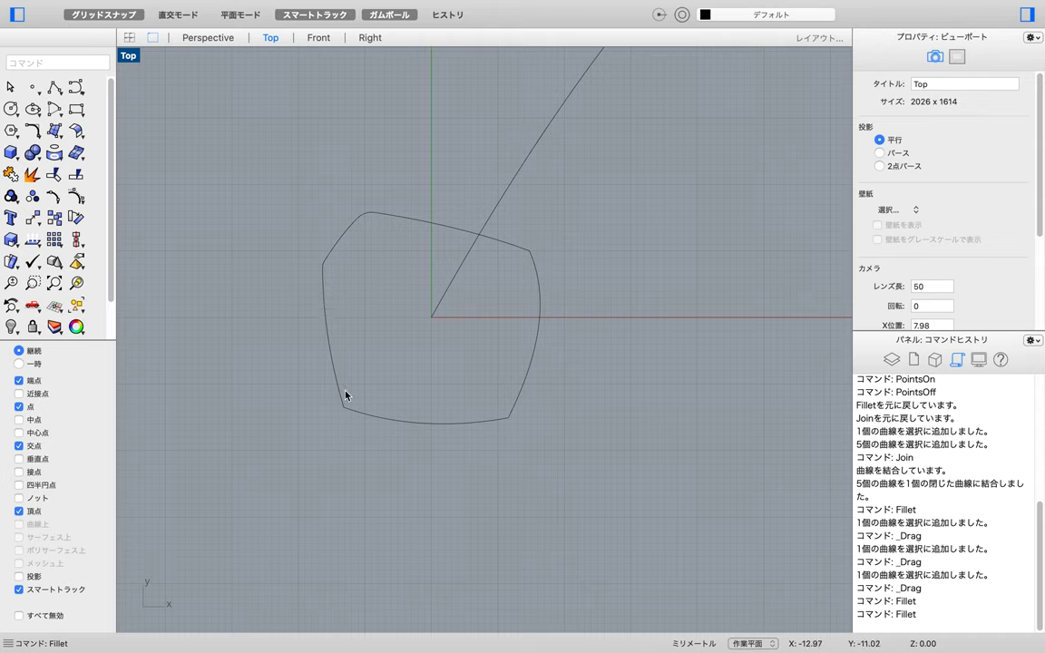
Fillet the closed curve's lower-left corner, between the left side and the bottom side, with radius 1.
key("Return")
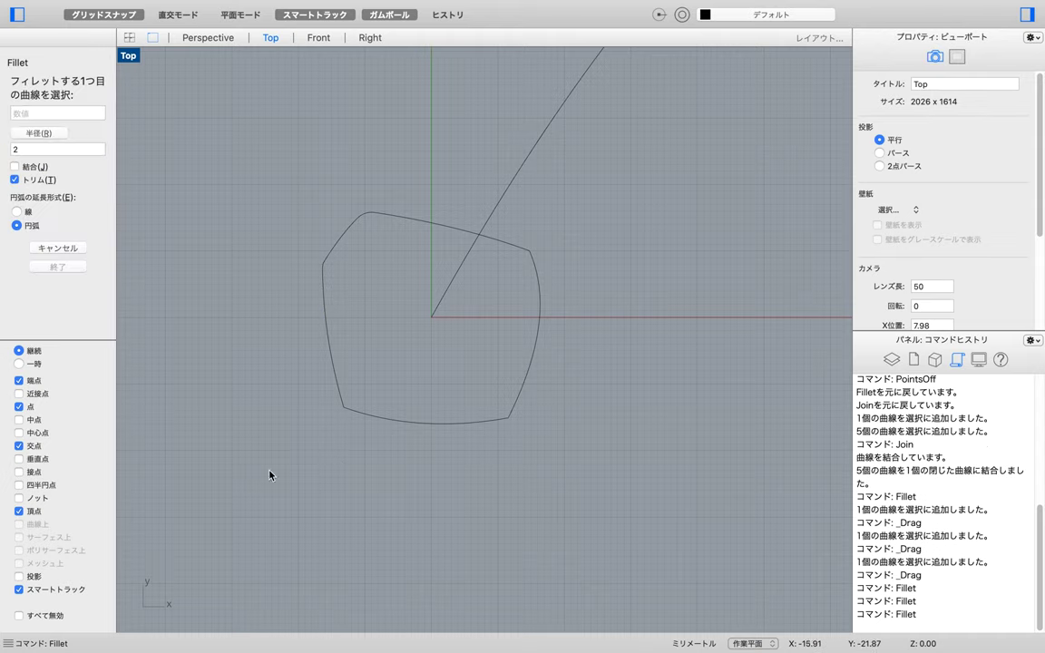
left_click(73, 148)
type("1")
key("Return")
type("fillet")
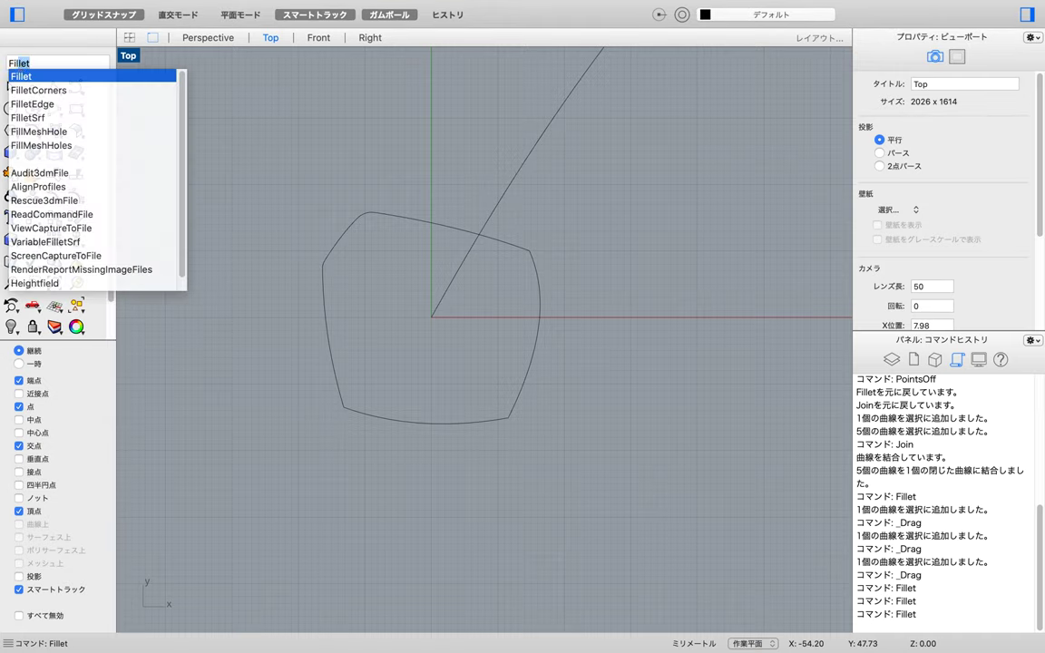
key("Return")
left_click(345, 391)
left_click(374, 419)
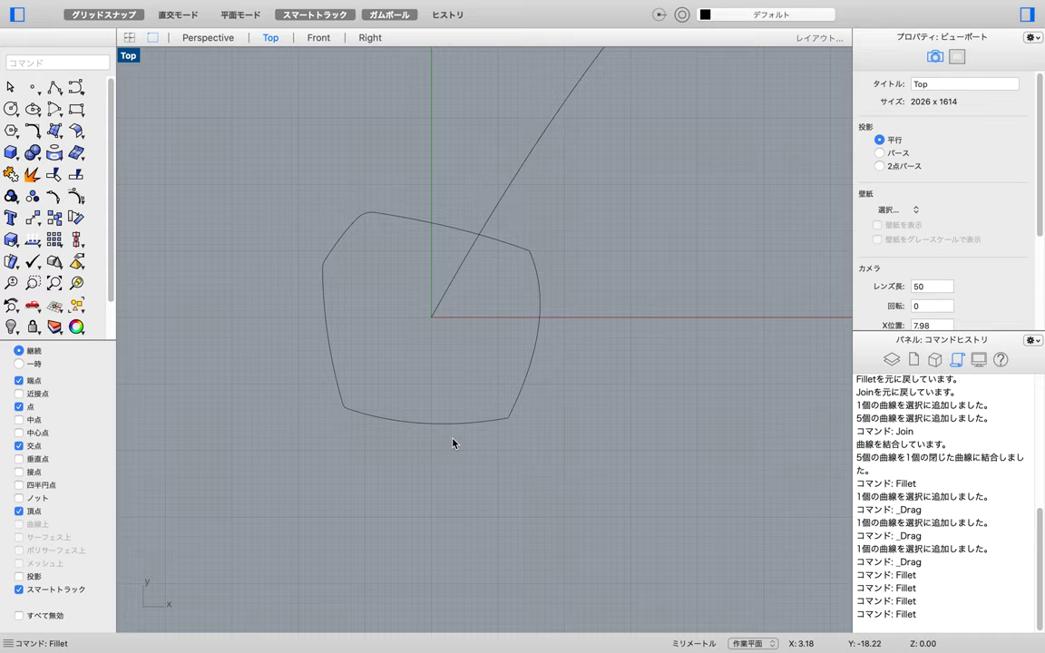
Fillet the closed curve's upper-right corner, between the long upper side and the right side, with radius 5.
type("fillet")
key("Return")
left_click(34, 148)
key("BackSpace")
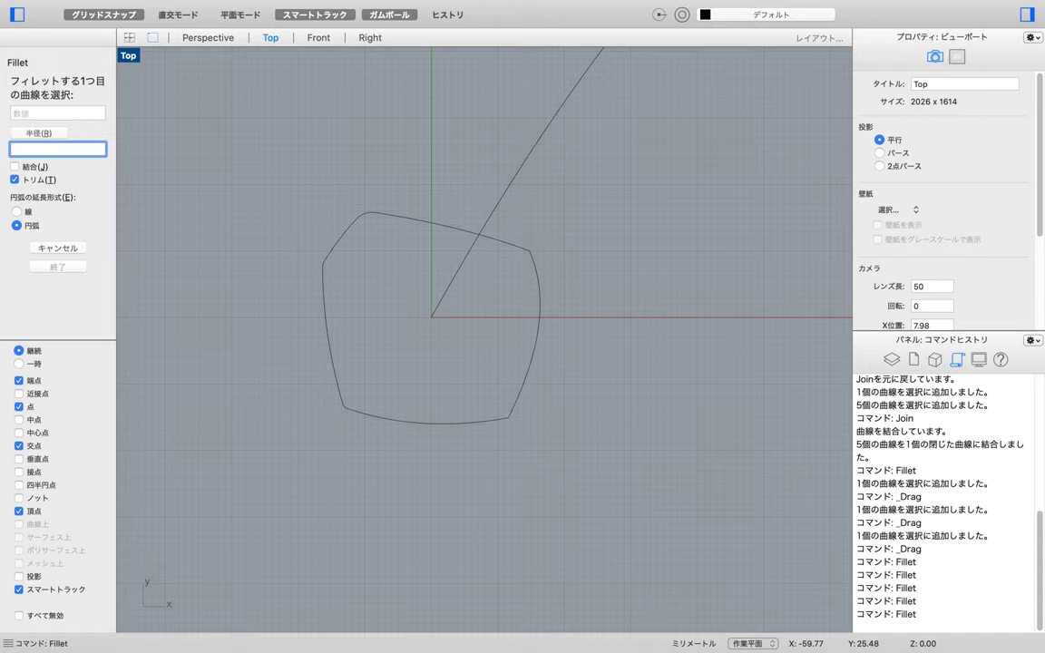
type("5")
key("Return")
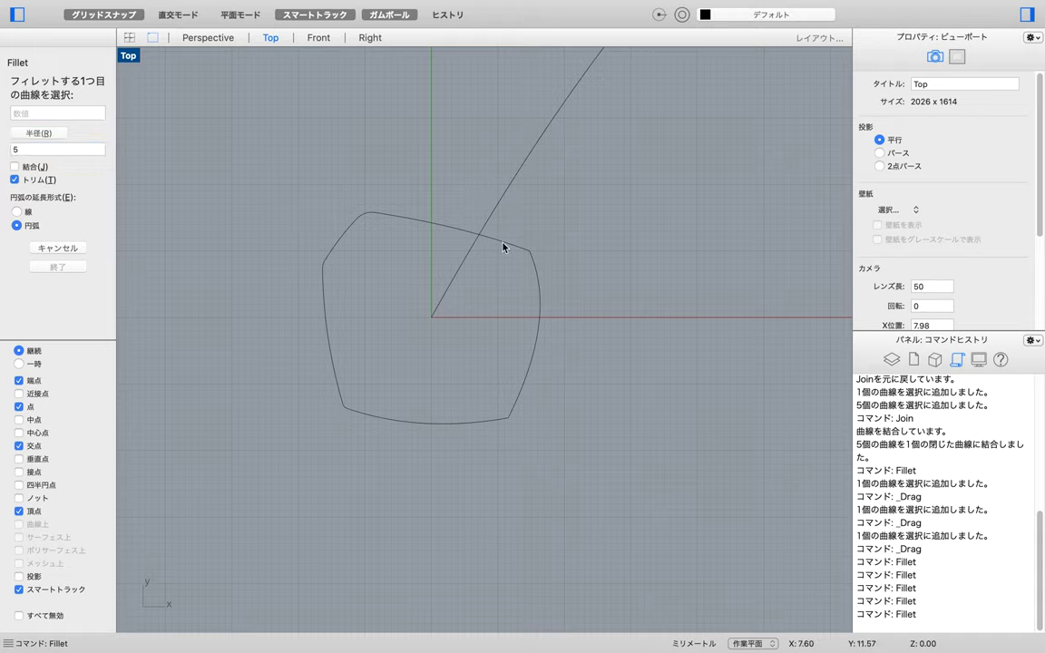
left_click(511, 255)
left_click(539, 306)
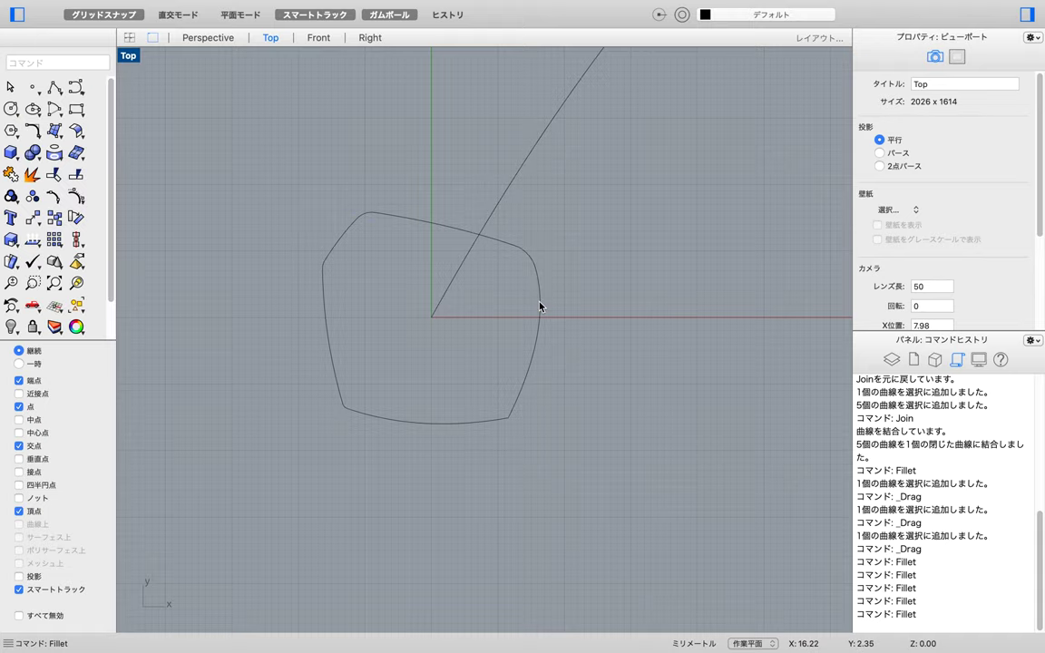
Show the closed curve's control points and pull the upper side's middle point and the adjoining upper-right fillet point outward for a fuller arc.
type("PointsOn")
key("Return")
left_click(408, 222)
key("Return")
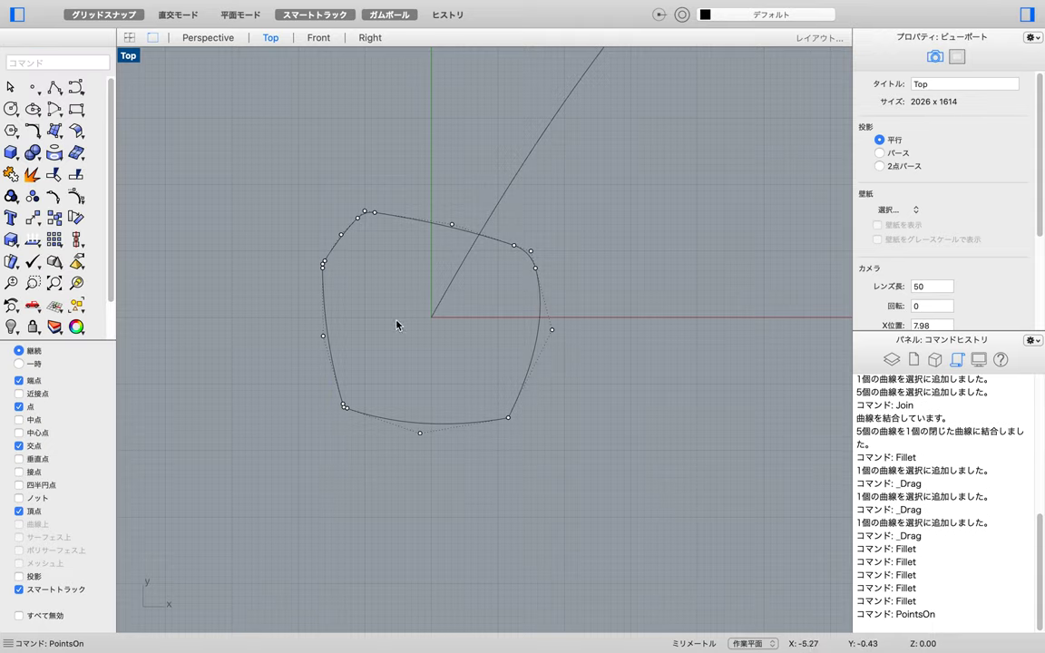
left_click_drag(453, 225, 458, 204)
left_click_drag(513, 245, 518, 238)
left_click(569, 289)
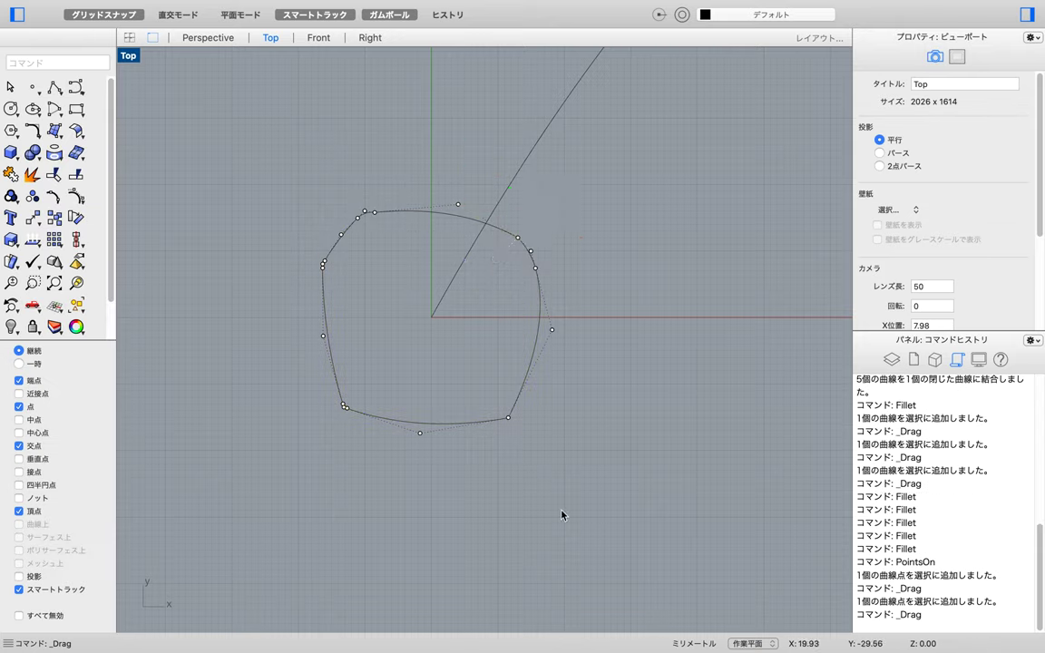
type("Addpo")
key("BackSpace")
key("BackSpace")
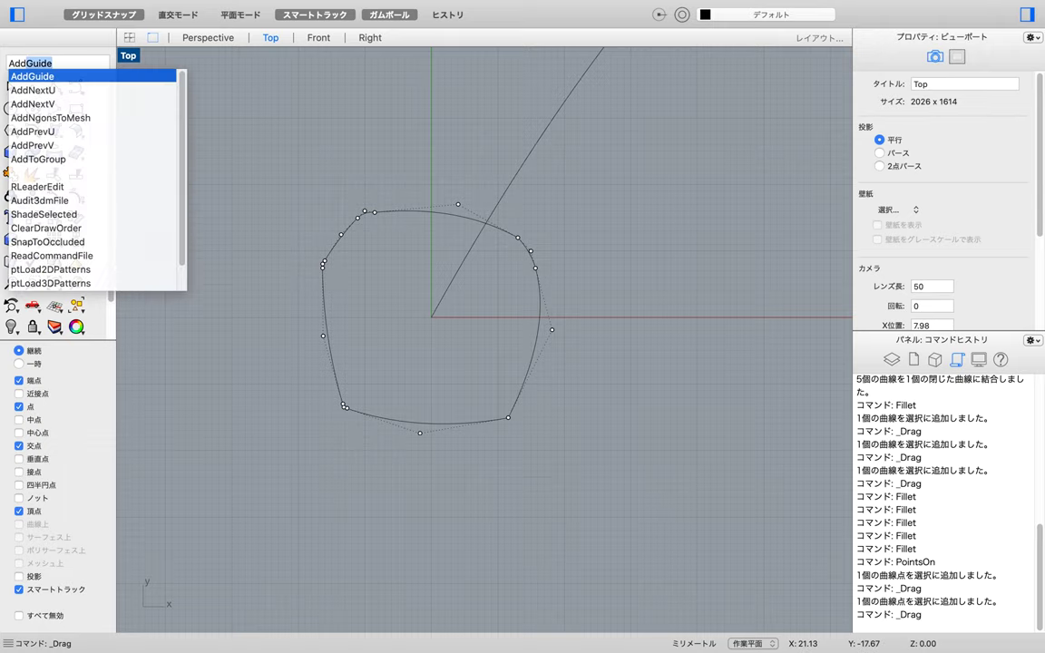
key("BackSpace")
key("BackSpace")
key("BackSpace")
key("BackSpace")
type("Points")
key("BackSpace")
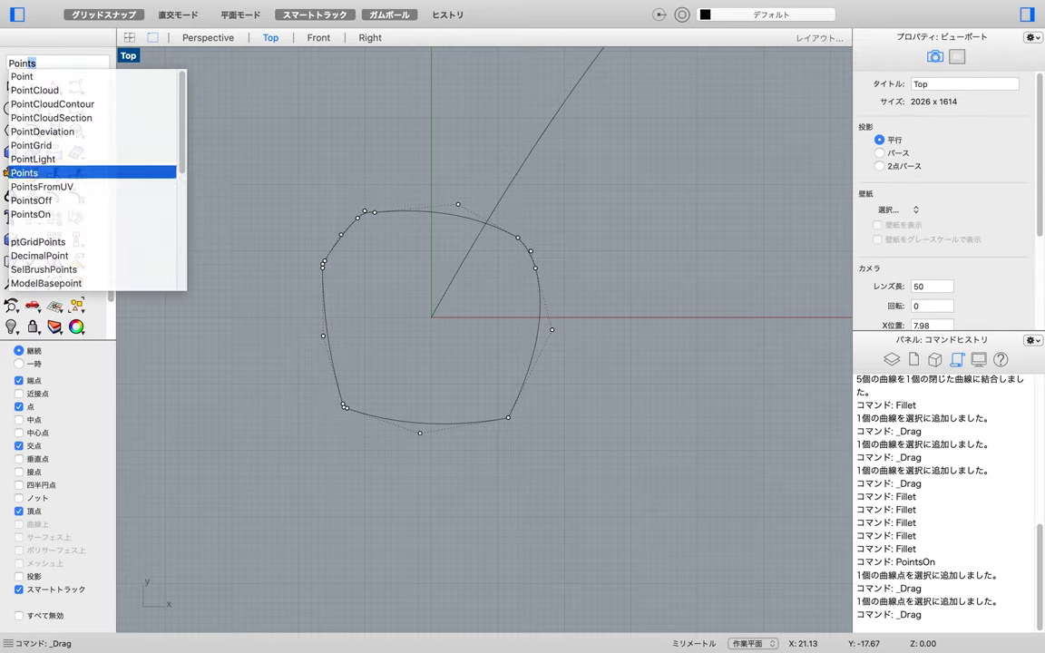
key("Return")
key("Escape")
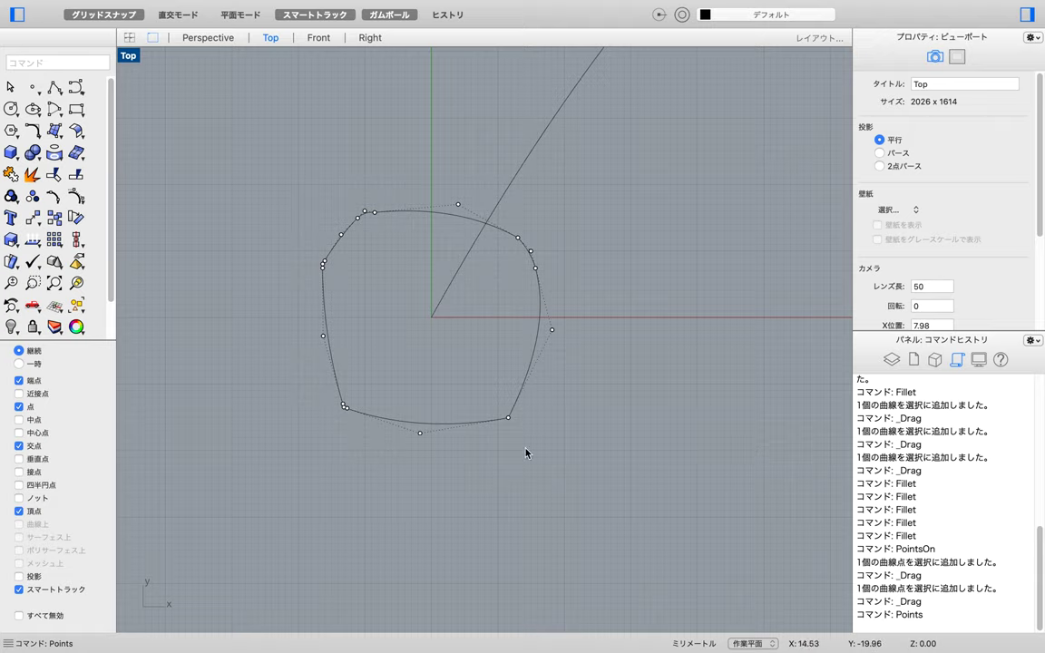
Fillet the closed curve's lower-right corner, between the right side and the bottom side, with radius 2.
type("f")
key("Return")
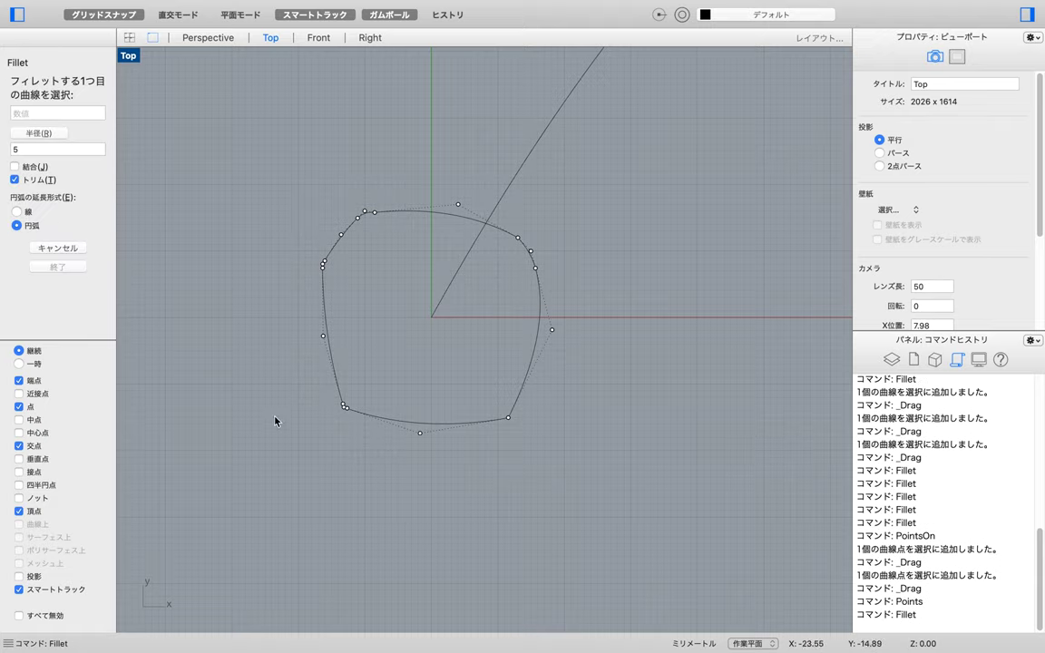
left_click(65, 149)
type("2")
key("Return")
left_click(522, 399)
left_click(486, 423)
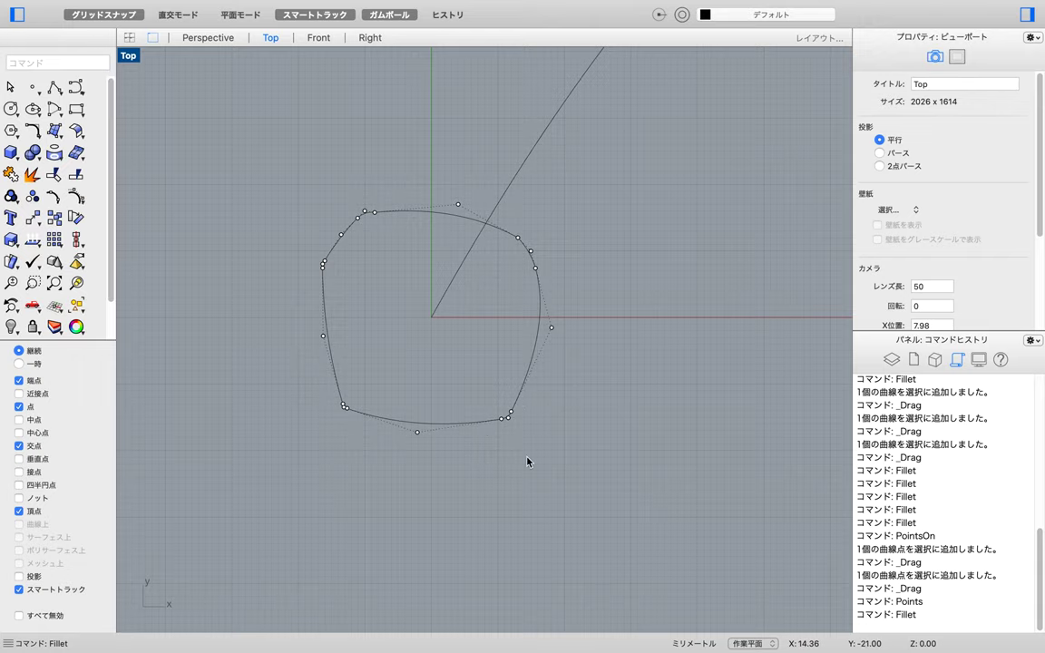
Reposition the lower-right fillet's corner control point freehand so that the rounding bends smoothly.
left_click(513, 420)
scroll(525, 428, "up", 5)
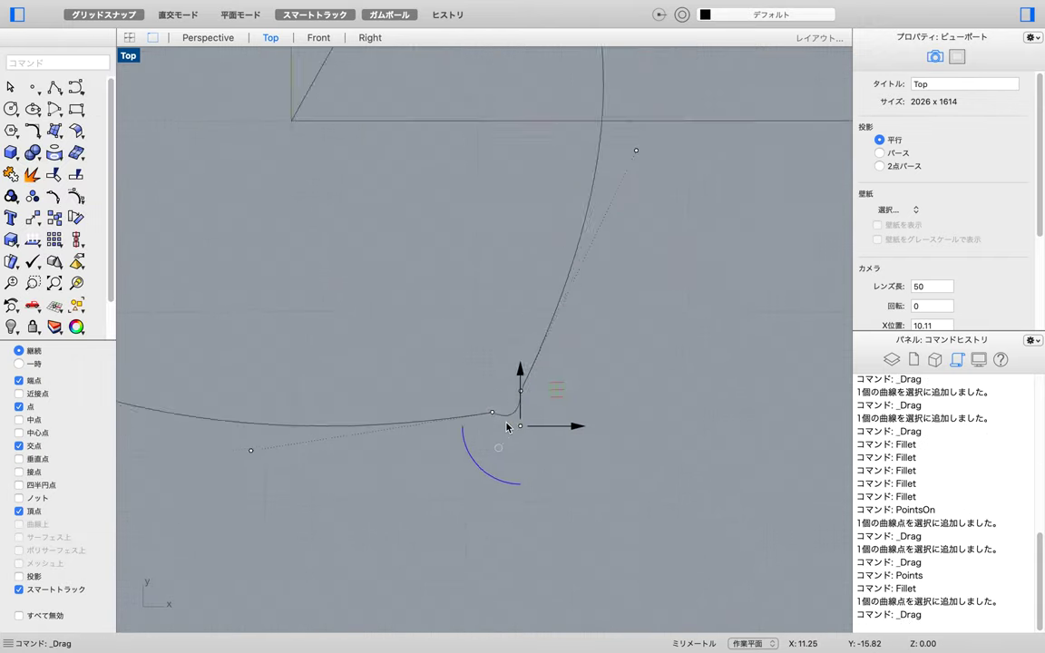
left_click(528, 428)
mouse_move(586, 428)
left_mouse_down()
mouse_move(560, 431)
mouse_move(586, 423)
left_mouse_up()
left_click_drag(528, 373, 534, 345)
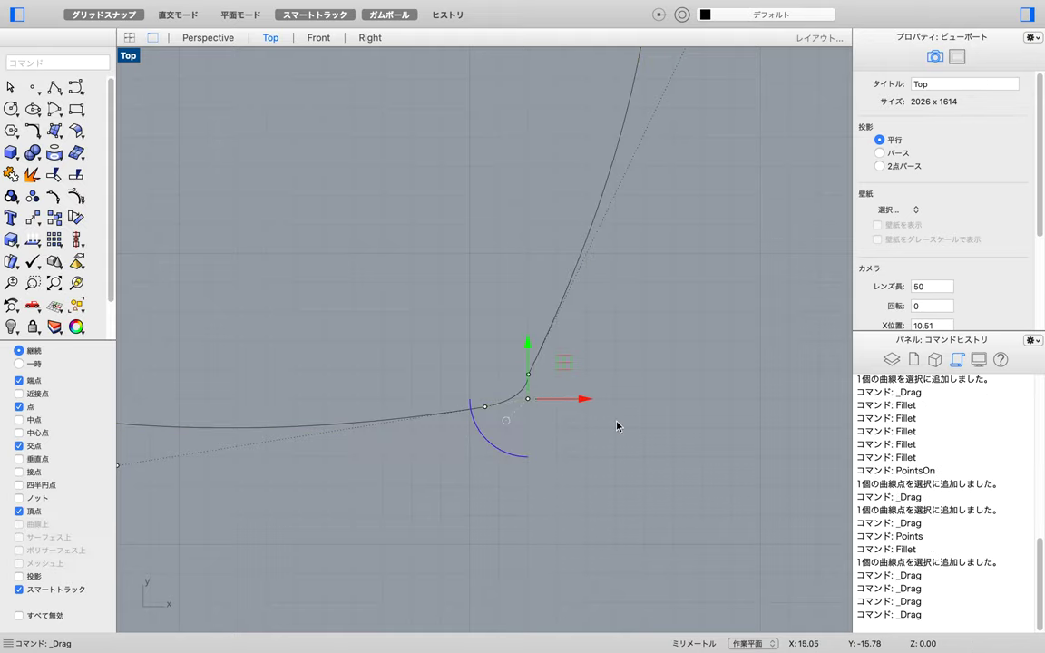
Nudge the lower-right fillet's corner control point downward along Y with small numeric moves, including one of -0.2, and deselect it.
left_click(528, 345)
type("0.0.3")
key("Return")
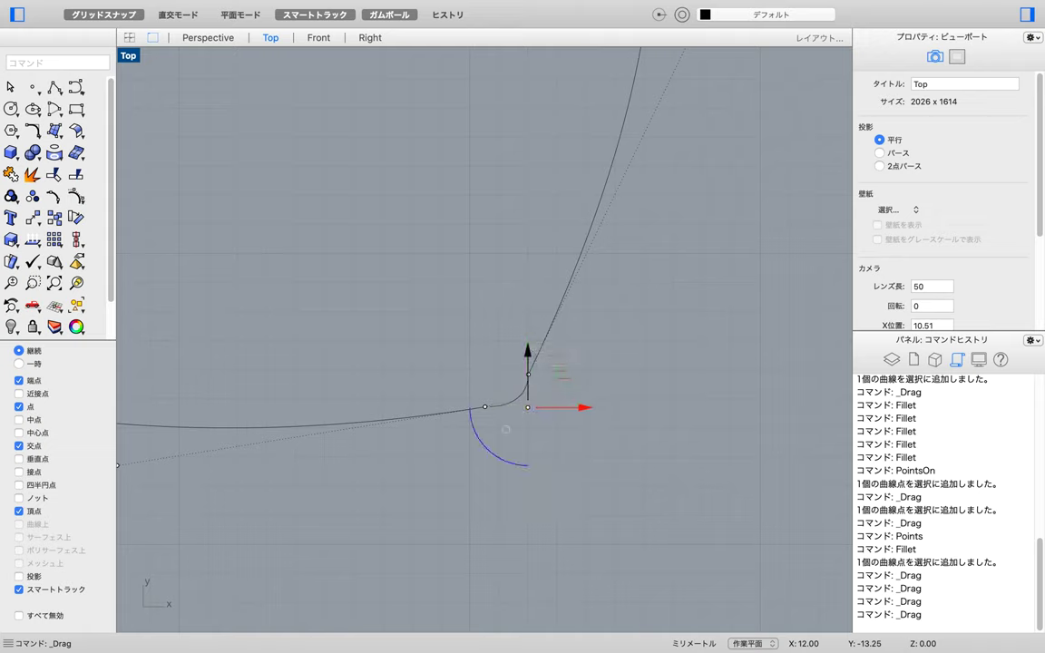
left_click(529, 353)
type("-0.2")
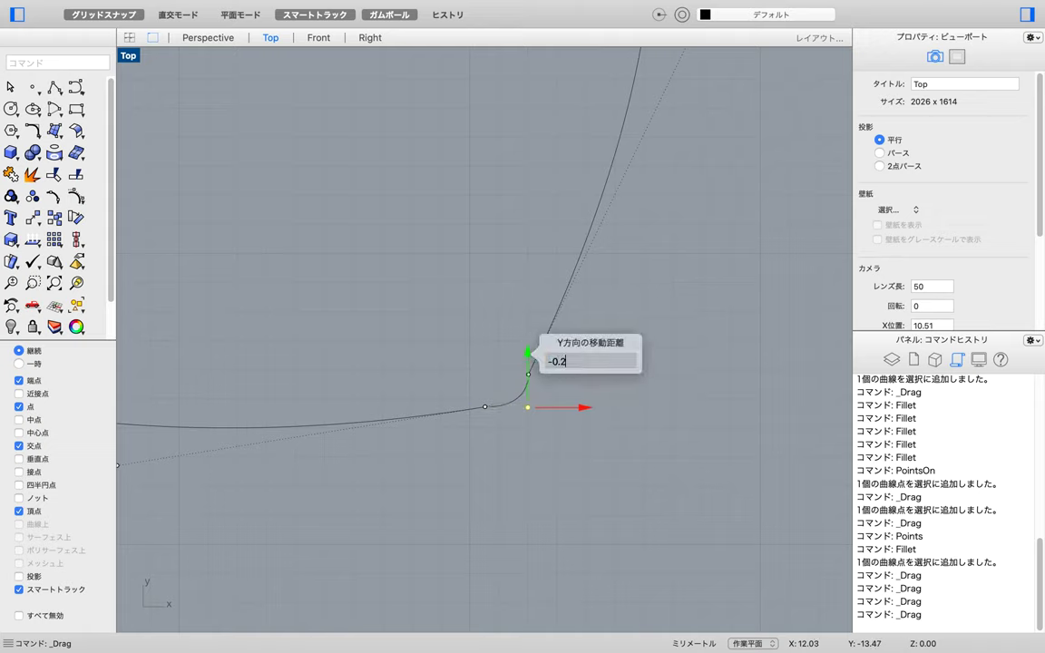
key("Return")
left_click(581, 414)
key("Return")
key("Escape")
scroll(531, 436, "down", 5)
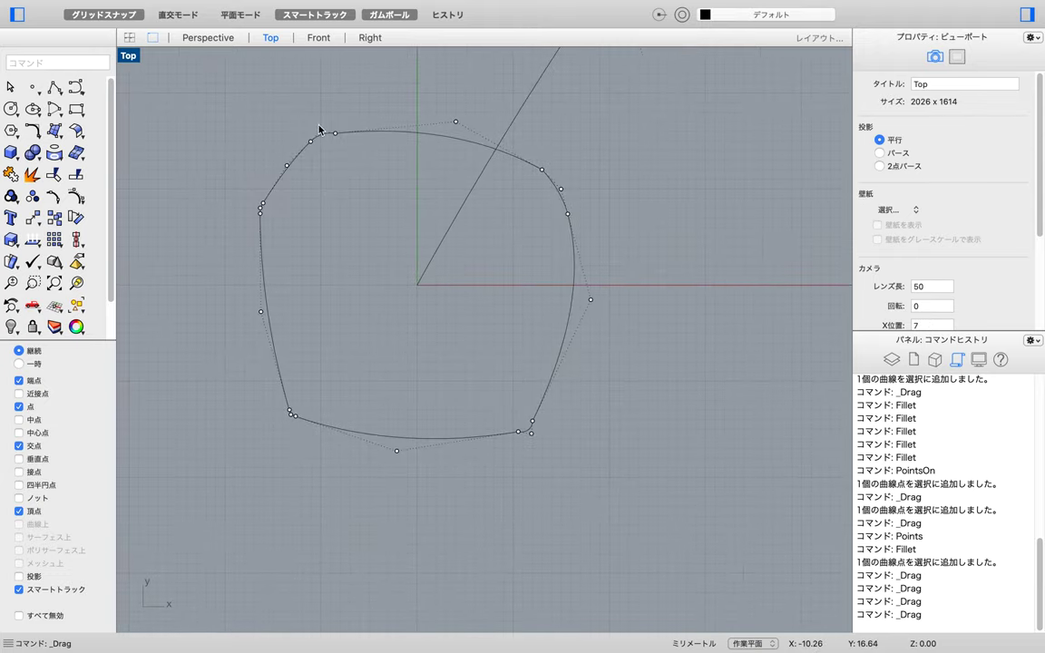
Slide the top-left fillet's upper end point and its corner control point to the right along the upper side.
left_click_drag(336, 134, 369, 131)
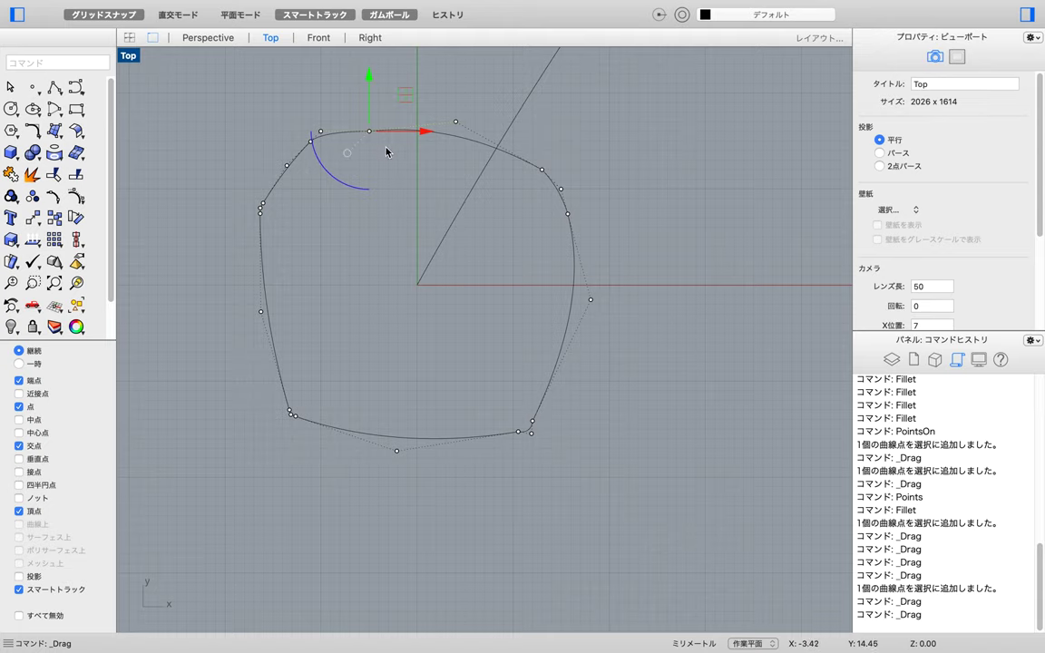
left_click_drag(320, 132, 340, 131)
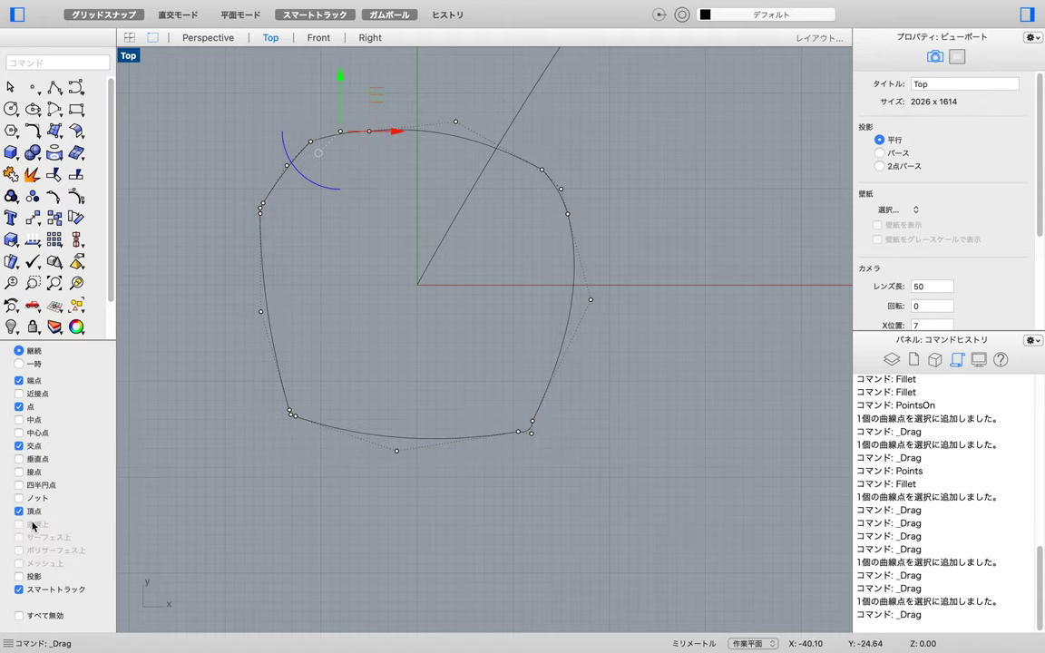
Try to fine-tune the top-left fillet's upper end point while toggling SmartTrack and the object snaps.
left_click(19, 589)
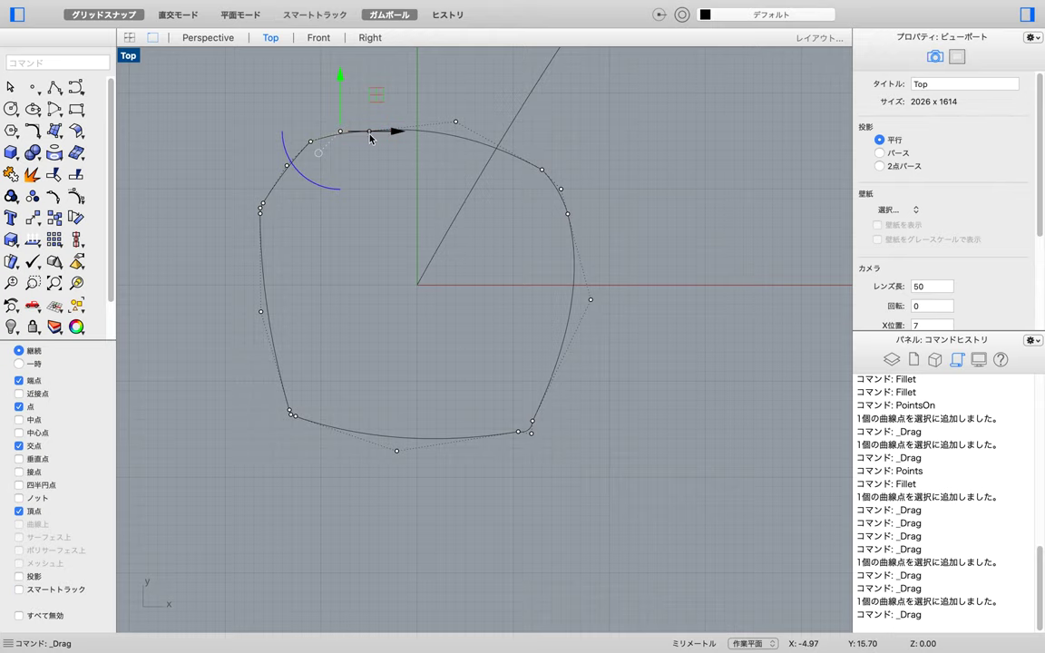
left_click_drag(371, 129, 370, 129)
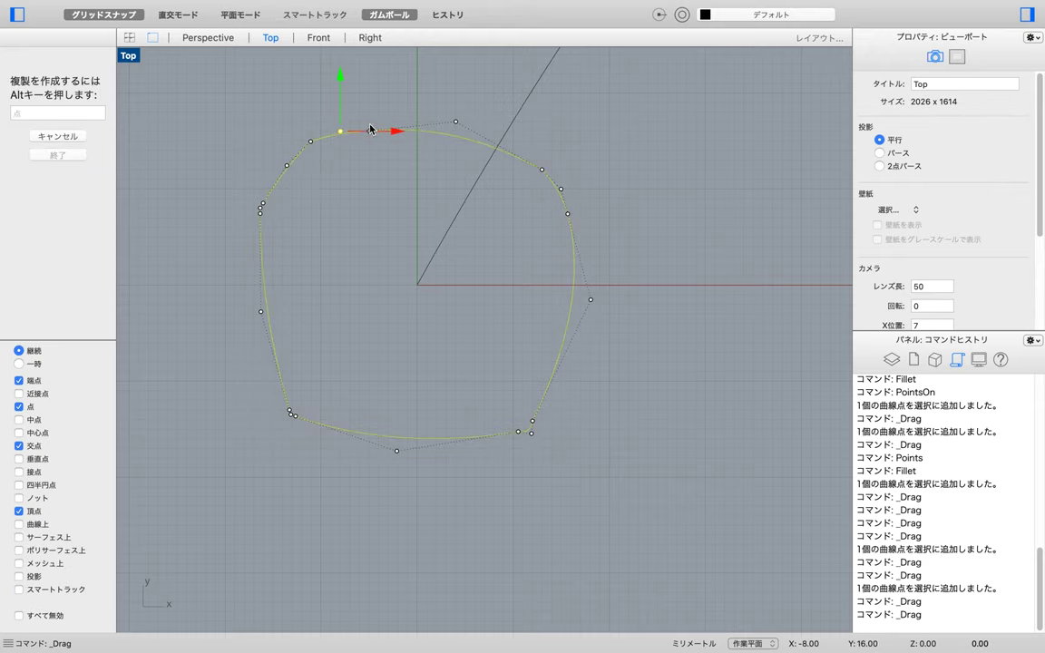
left_click(32, 588)
scroll(338, 133, "up", 5)
left_click_drag(380, 124, 378, 113)
left_click_drag(381, 112, 377, 124)
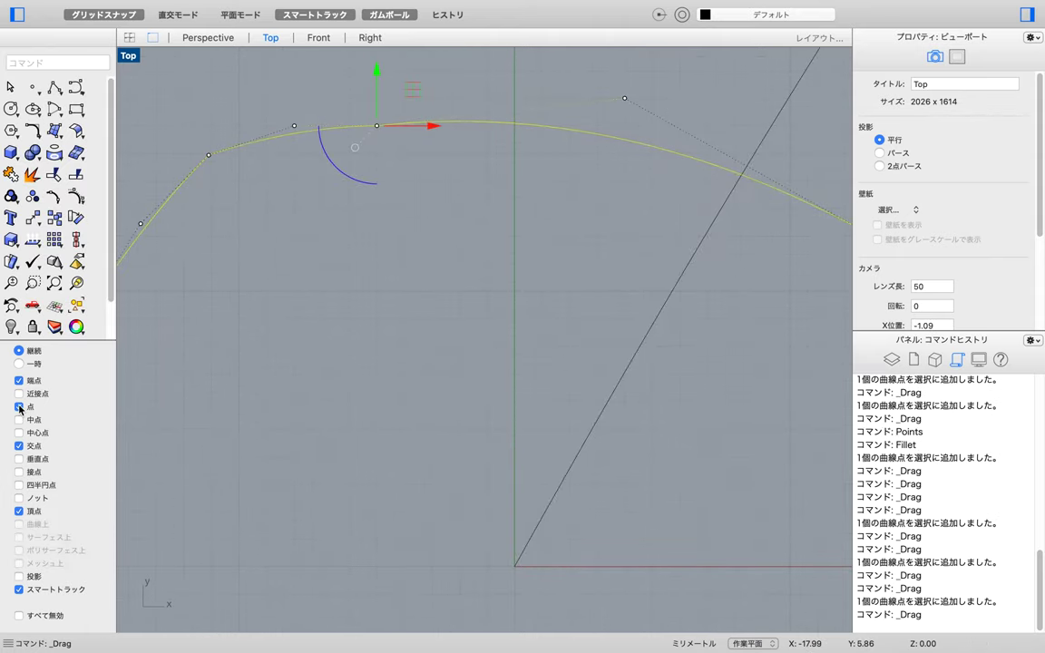
mouse_move(373, 128)
left_mouse_down()
mouse_move(373, 116)
mouse_move(376, 126)
left_mouse_up()
left_click(18, 589)
left_click(18, 590)
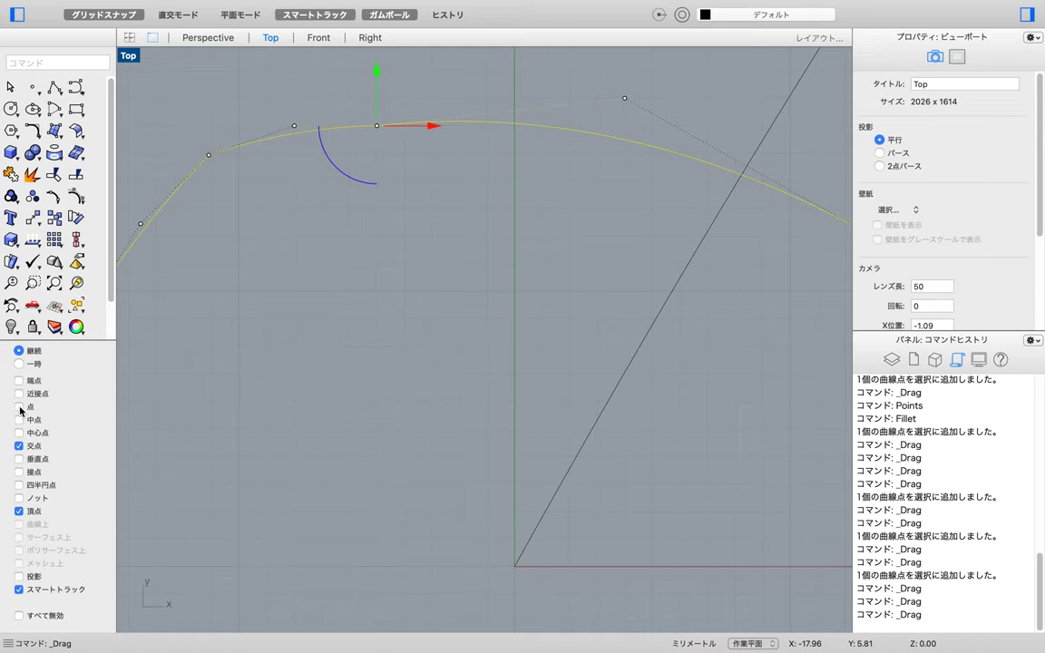
Turn off grid snap and move the top-left fillet's control points up and to the right for a broader rounding.
left_click(137, 15)
left_click_drag(377, 125, 376, 116)
scroll(296, 200, "down", 5)
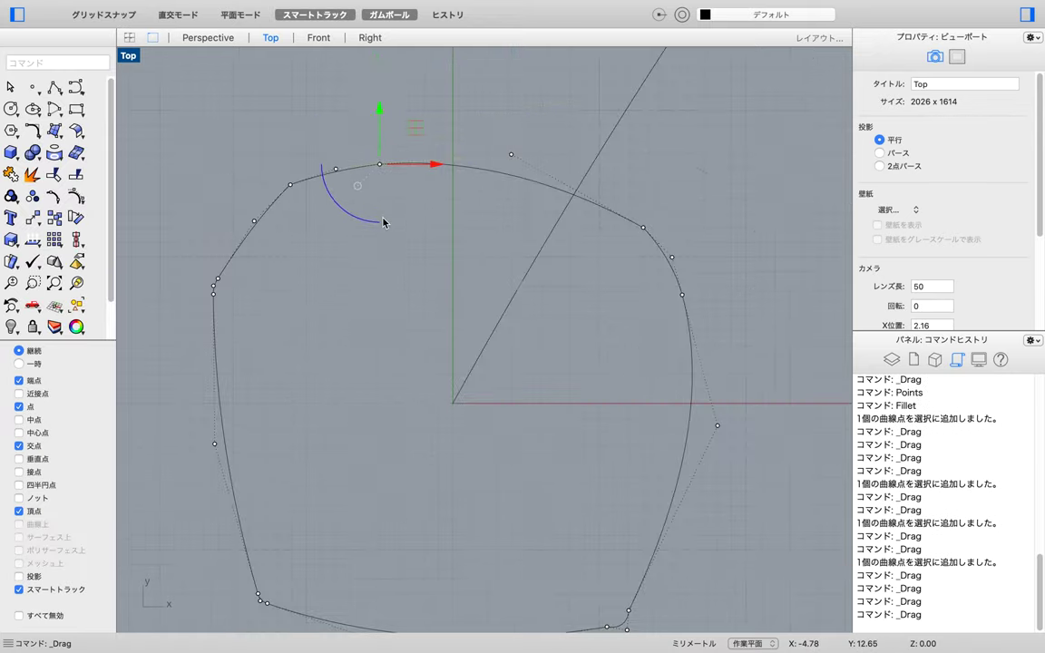
left_click_drag(308, 196, 311, 196)
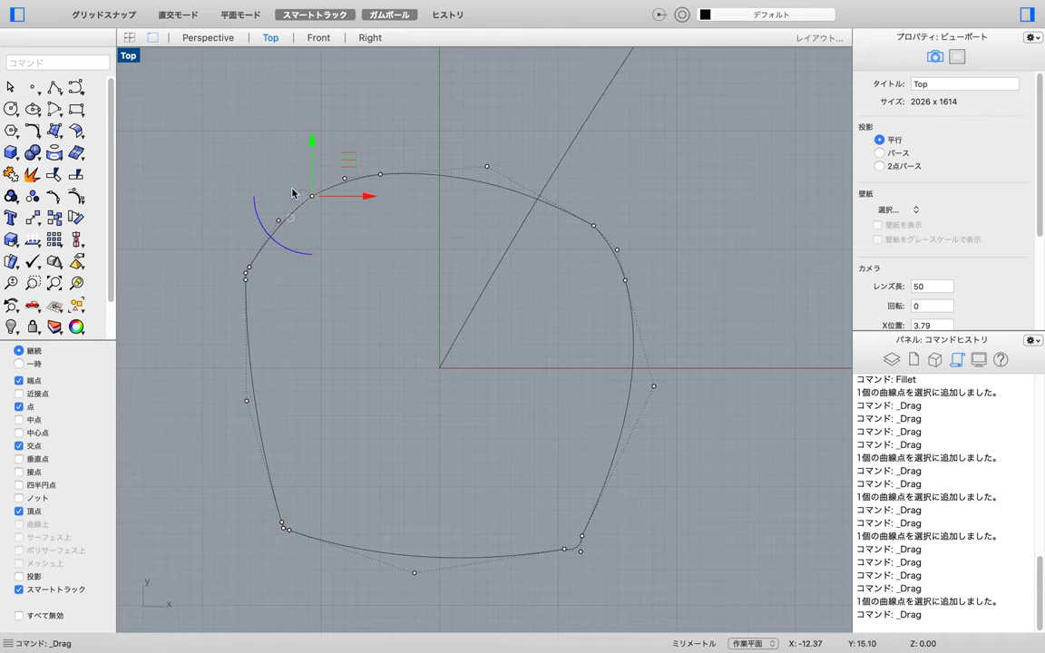
left_click_drag(311, 196, 401, 170)
left_click(387, 181)
Try to nudge the top-left fillet's lower end point and undo the accidental drag of the whole curve.
left_click(315, 202)
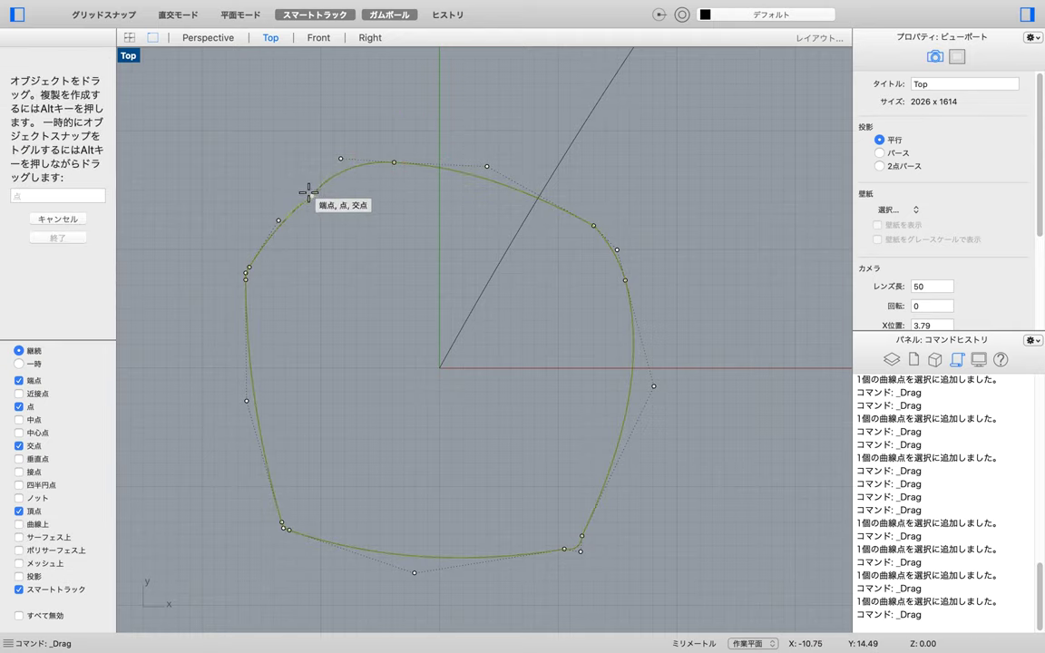
scroll(316, 201, "up", 5)
left_click_drag(316, 204, 309, 193)
key("super+z")
scroll(374, 219, "down", 6)
scroll(375, 224, "down", 3)
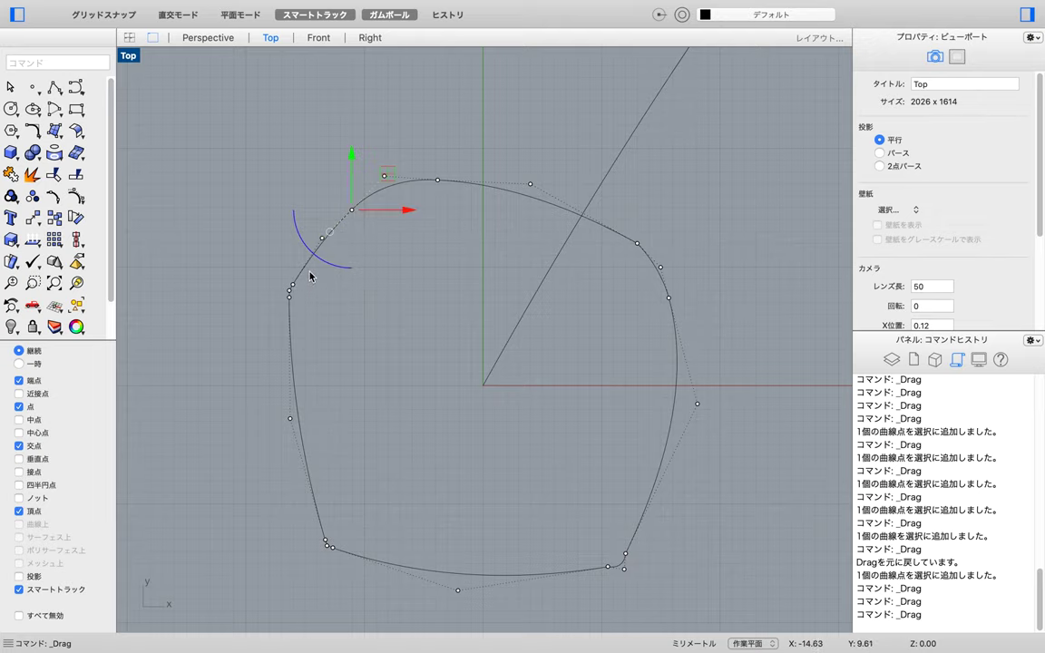
Tighten the top-left rounding by moving its two end control points closer to the corner control point, and deselect.
left_click_drag(352, 210, 365, 198)
left_click_drag(437, 180, 412, 178)
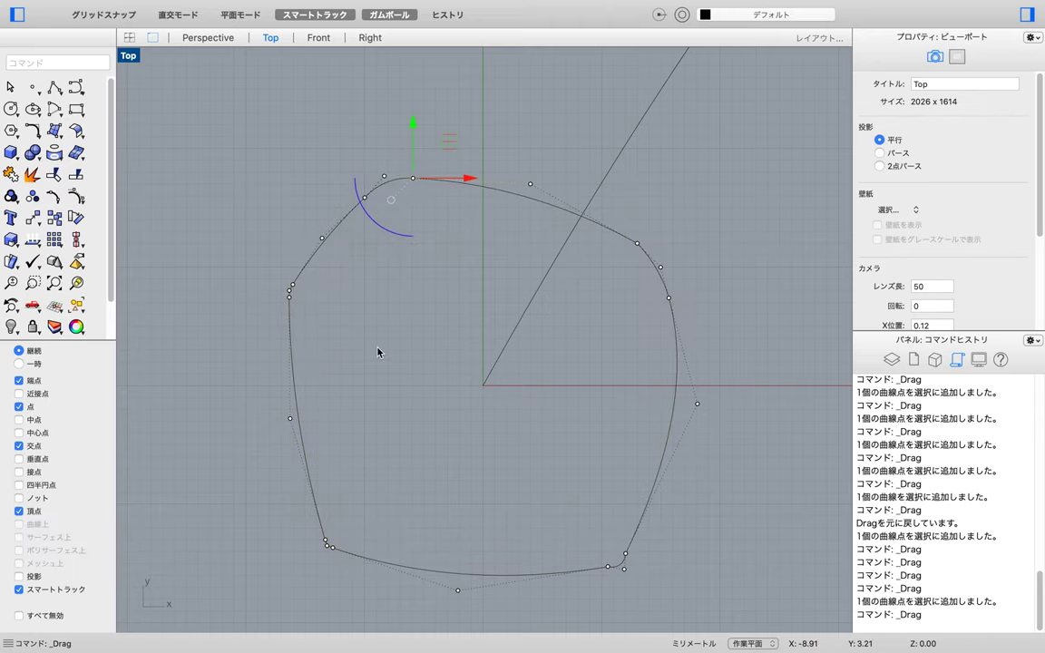
left_click_drag(413, 179, 371, 191)
left_click(417, 242)
key("ctrl+Right")
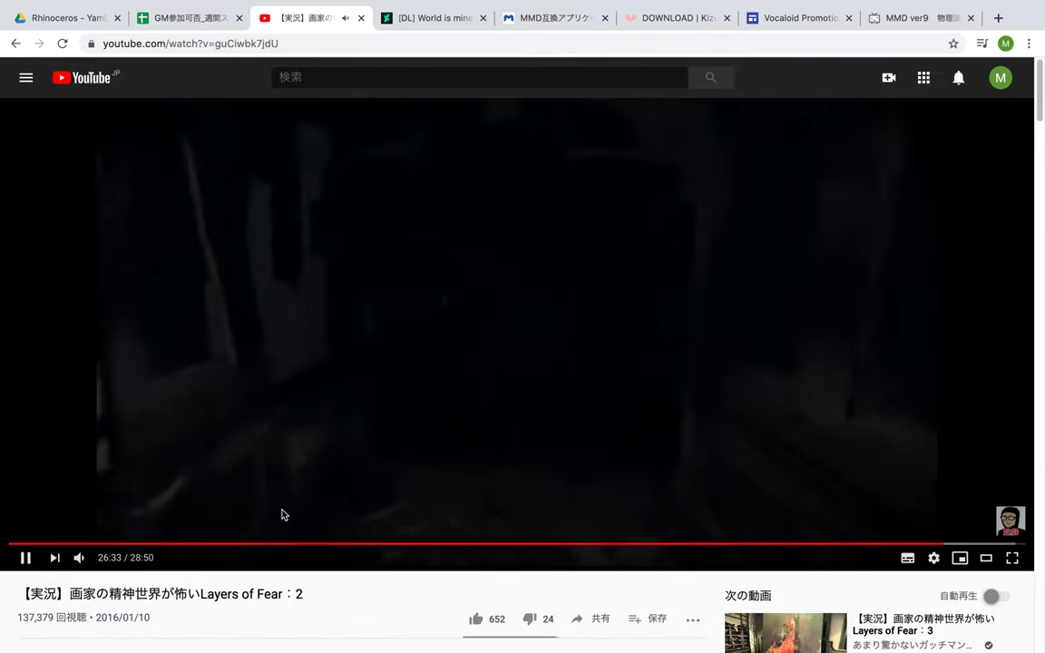
key("ctrl+Left")
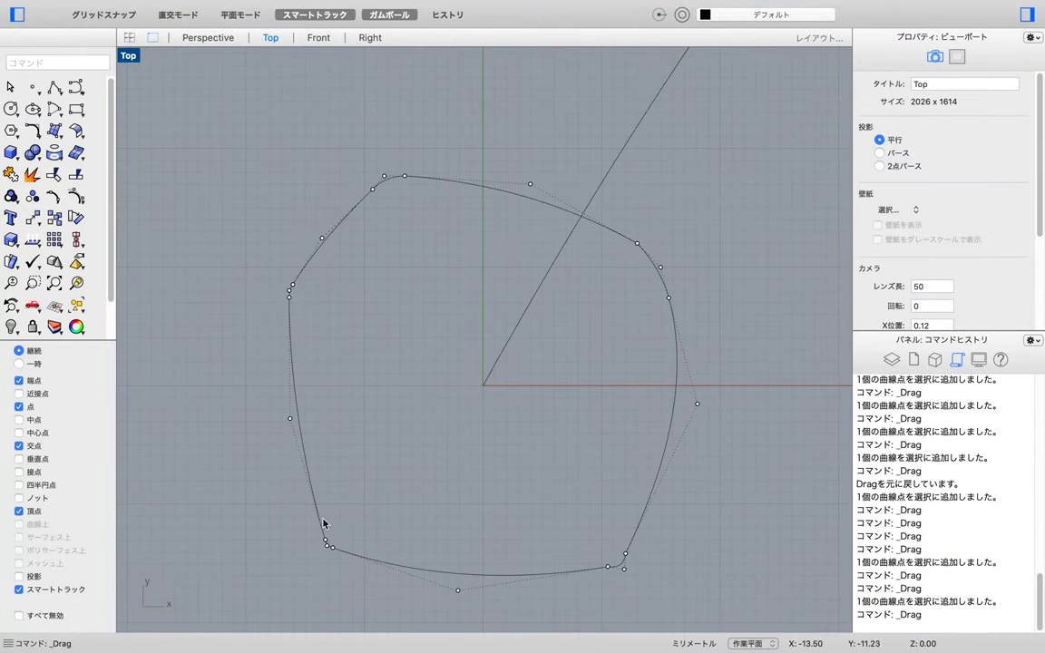
Hide the closed curve's control points.
type("PointsOff")
key("Return")
scroll(178, 170, "up", 3)
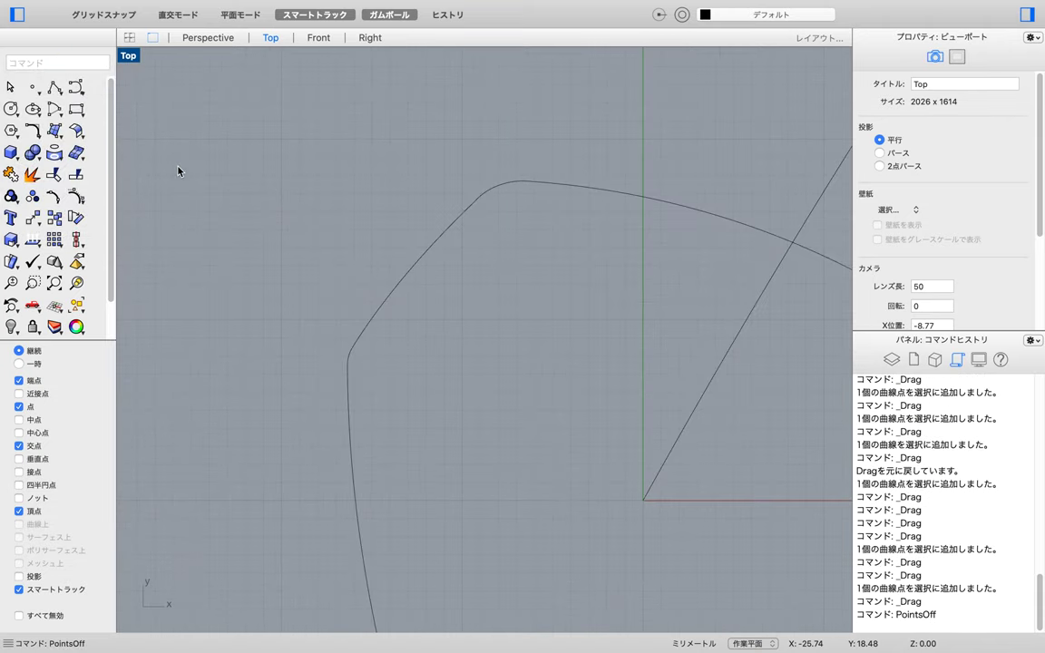
Select the arched curve.
scroll(215, 253, "down", 5)
left_click_drag(275, 182, 249, 247)
right_click_drag(241, 149, 177, 276)
left_click(296, 311)
type("Offset")
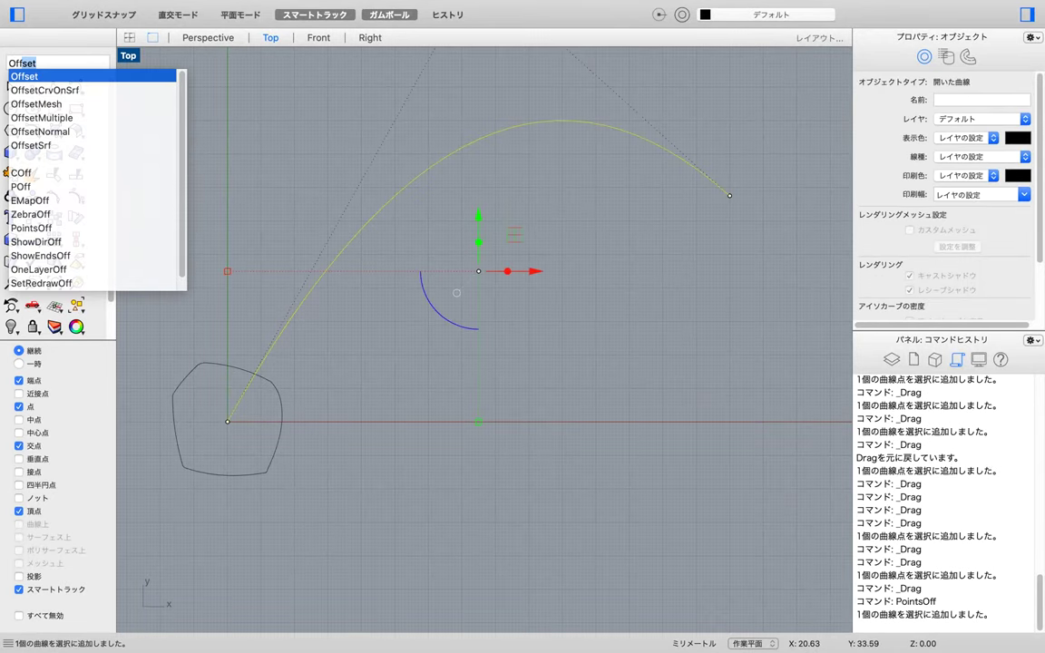
key("Return")
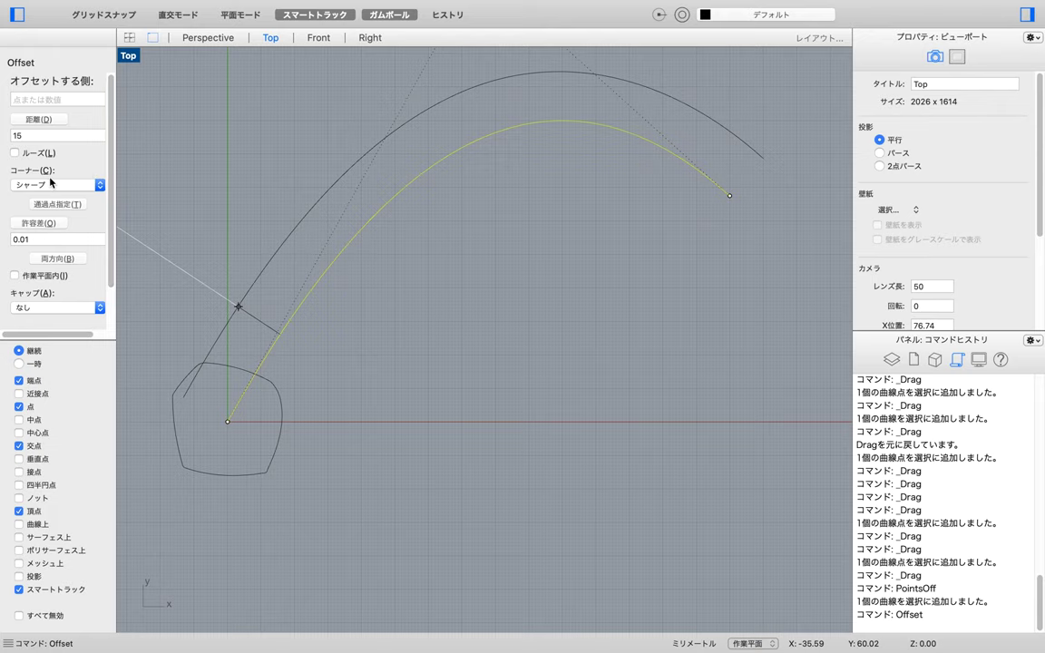
key("Escape")
Offset the arched curve 20 mm to both sides.
type("Offset")
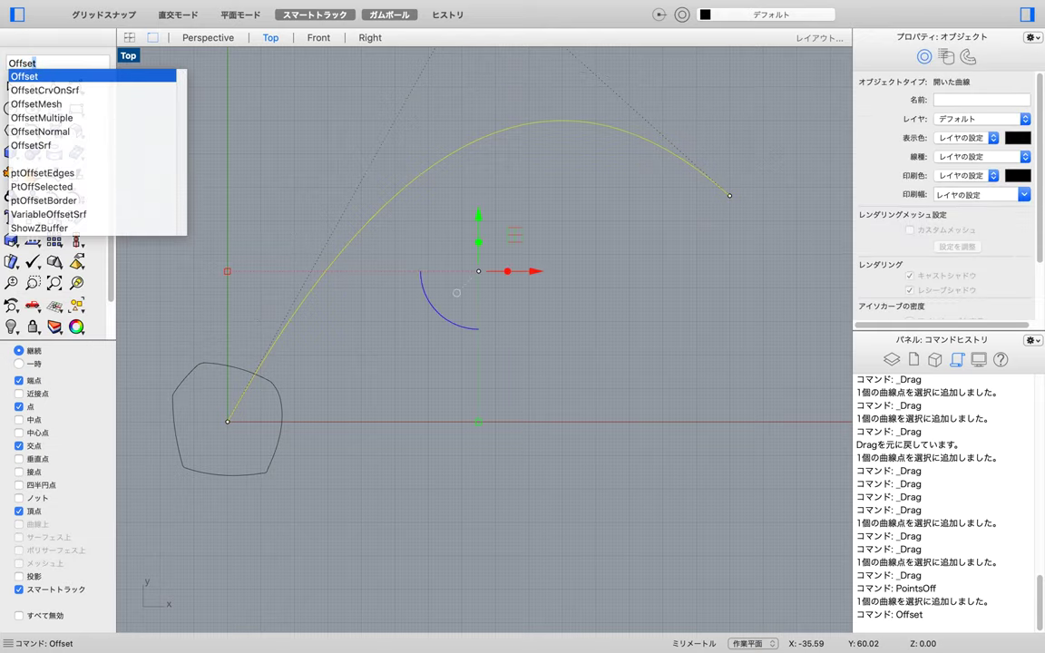
key("Return")
left_click(60, 258)
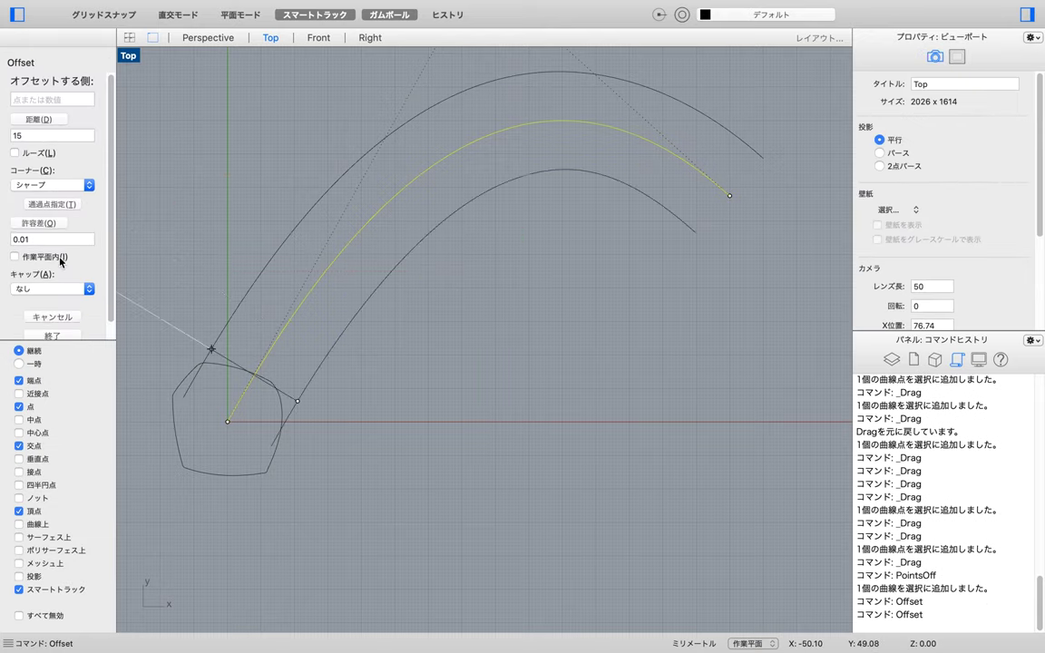
left_click(53, 134)
type("20")
key("Return")
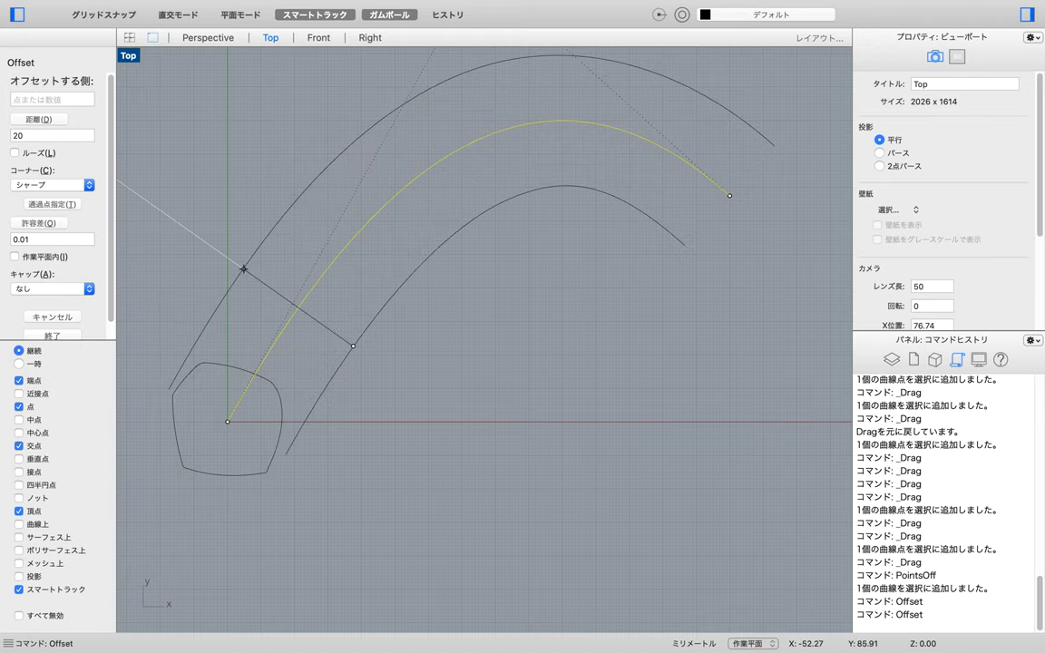
left_click(191, 187)
Turn on control points for the arched curve, then undo and redo the two-sided offset.
type("PointsOn")
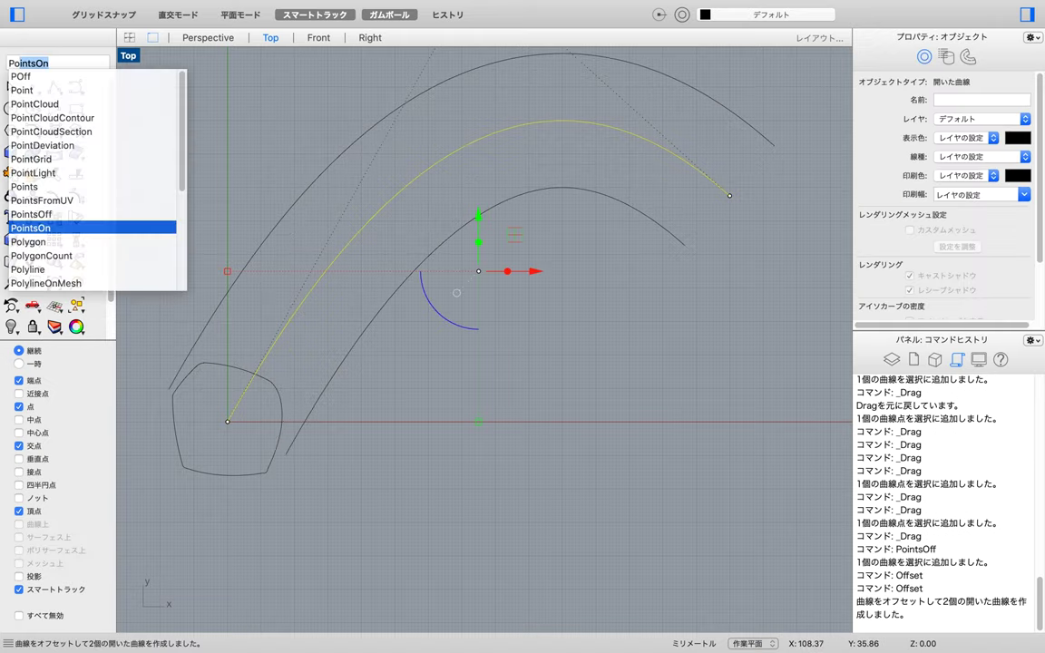
key("Return")
key("super+z")
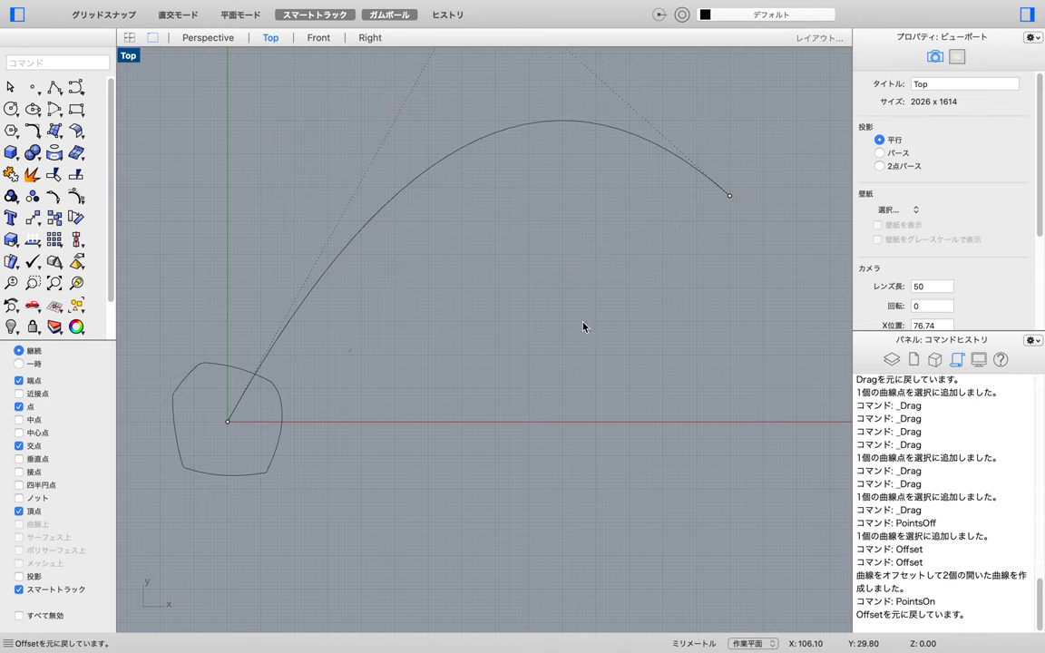
left_click(133, 9)
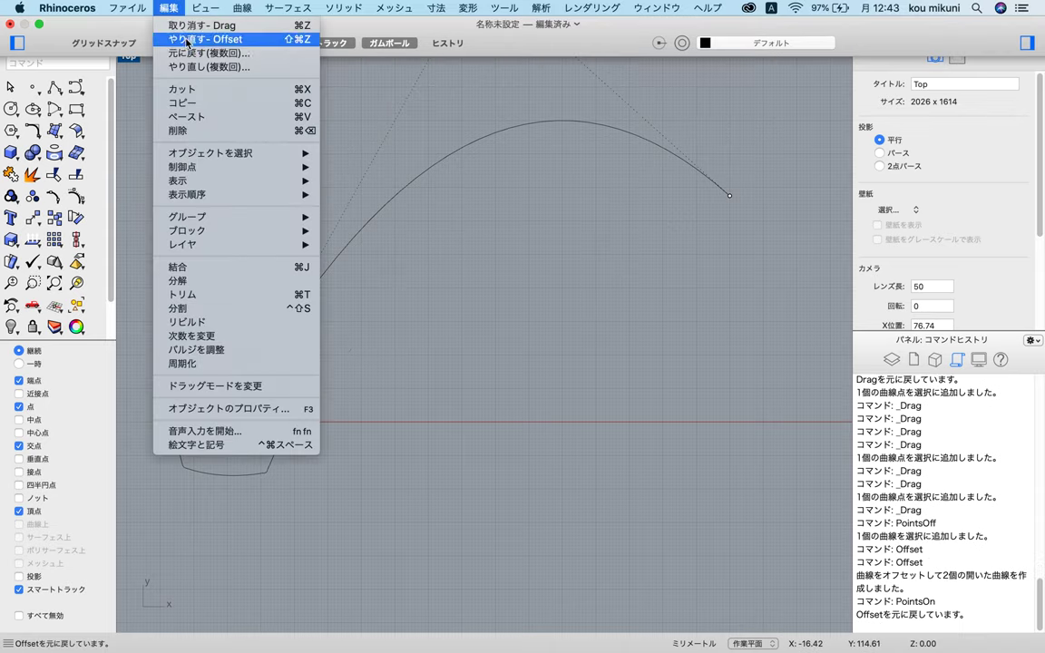
left_click(186, 36)
Hide the arched curve's control points and clear the selection.
type("PointsOff")
key("Return")
left_click(412, 105)
left_click(532, 193, "shift")
left_click(576, 355)
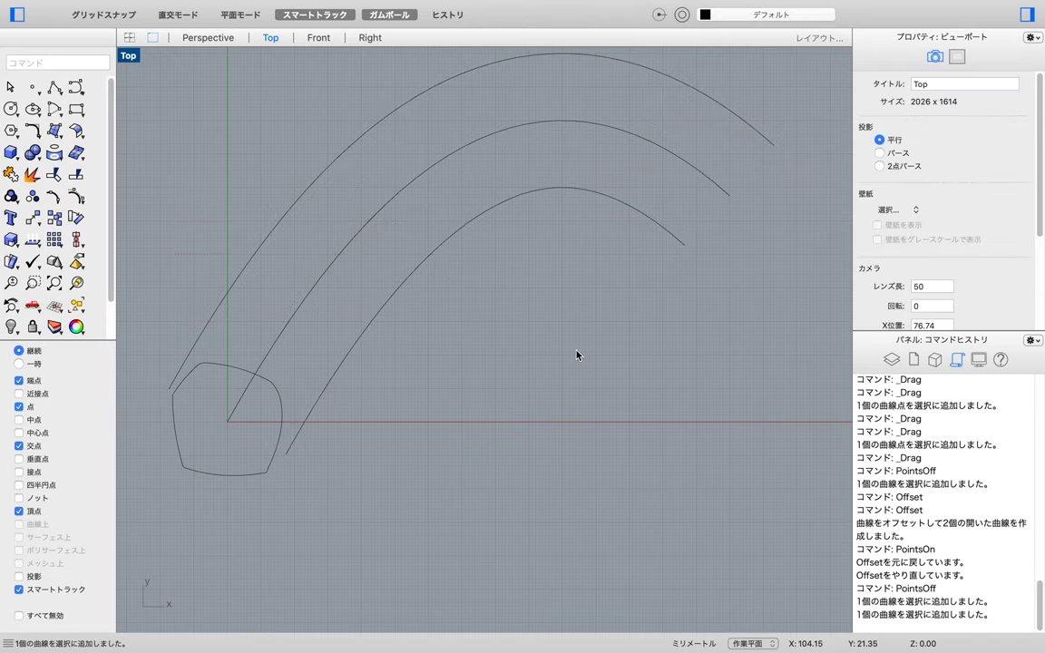
Show the control points of both the outer and inner offset curves.
left_click(329, 165)
left_click(387, 305, "shift")
type("PointsOn")
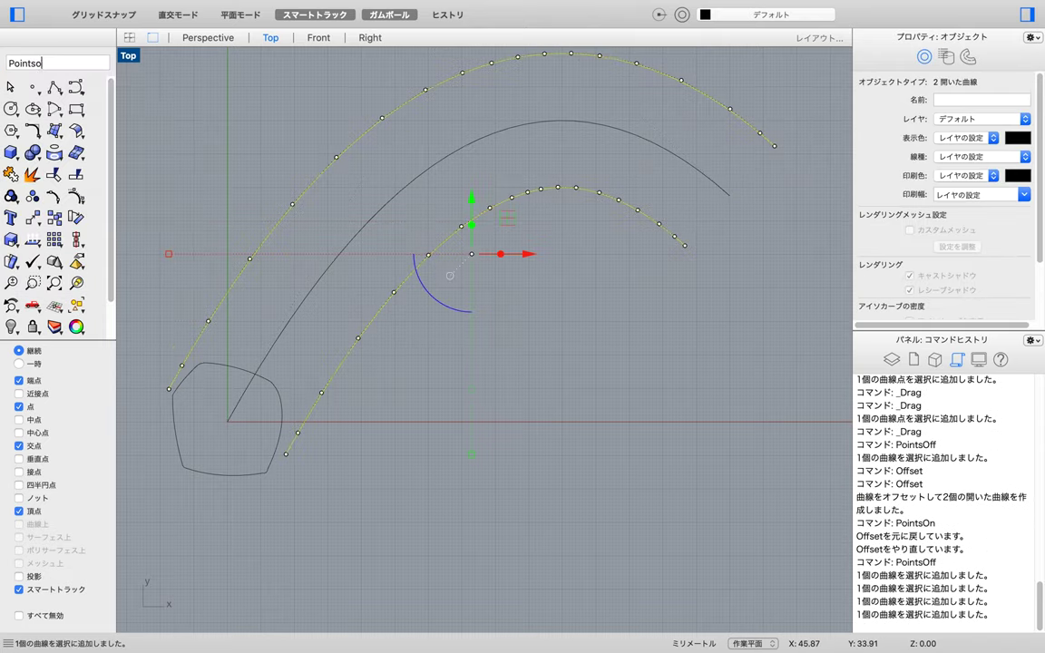
key("Return")
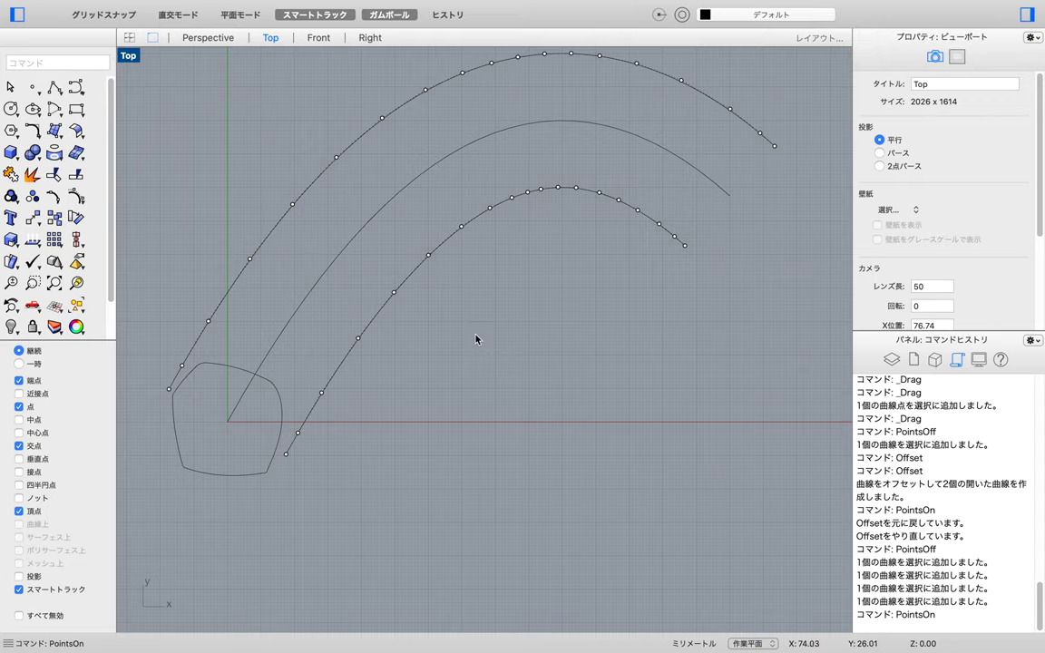
Draw straight lines joining the two offset curves' end points at the start and the far end of the arch.
scroll(365, 231, "up", 5)
scroll(365, 231, "down", 8)
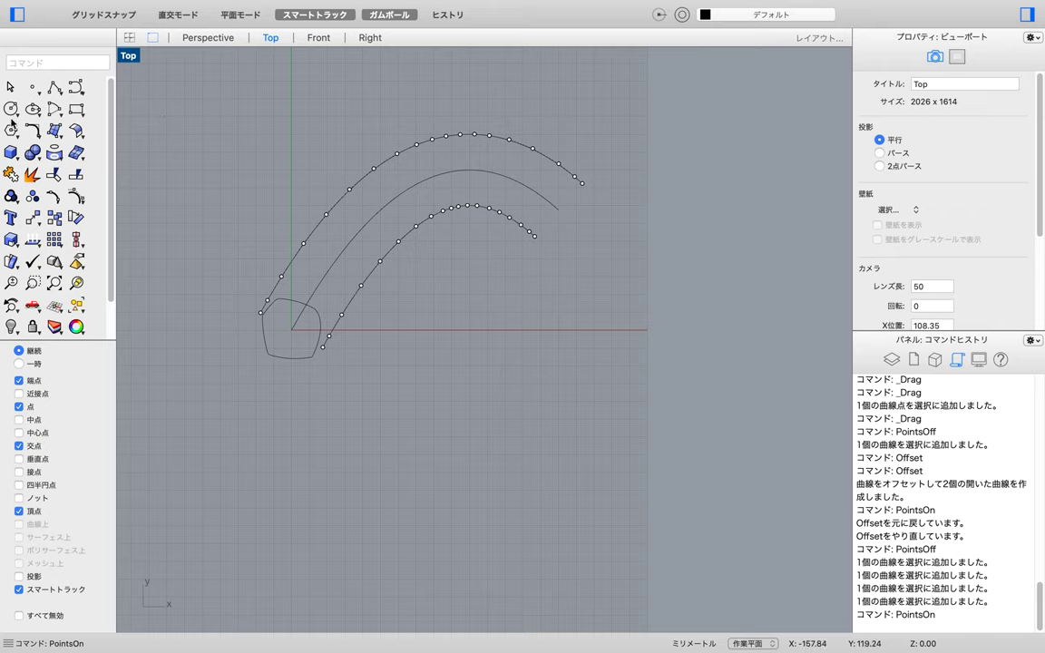
type("li")
key("Return")
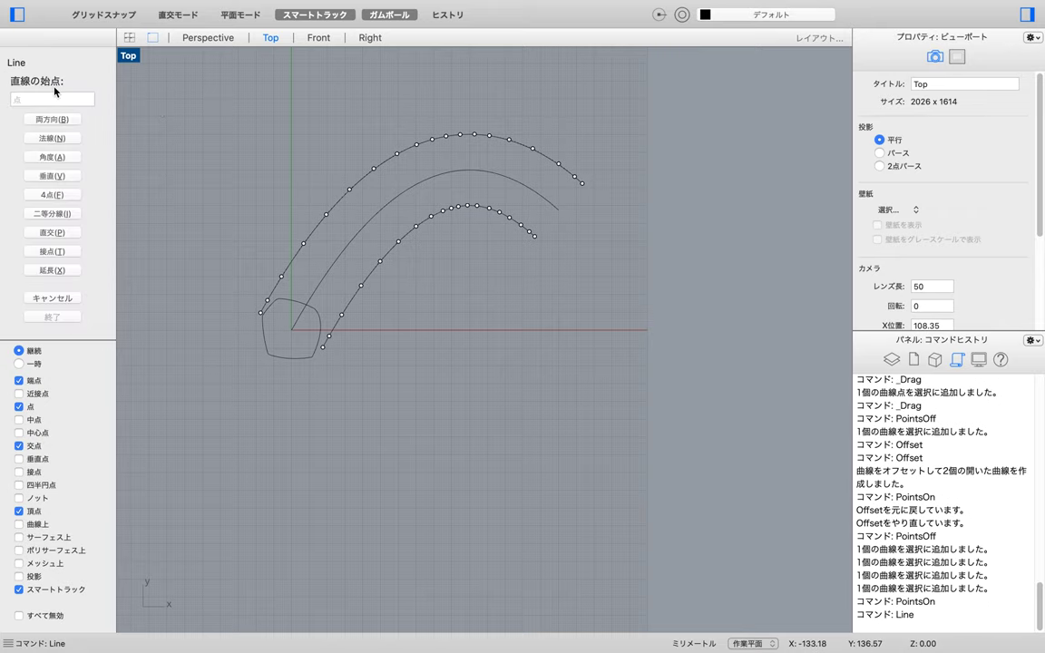
left_click(322, 346)
left_click(260, 313)
type("li")
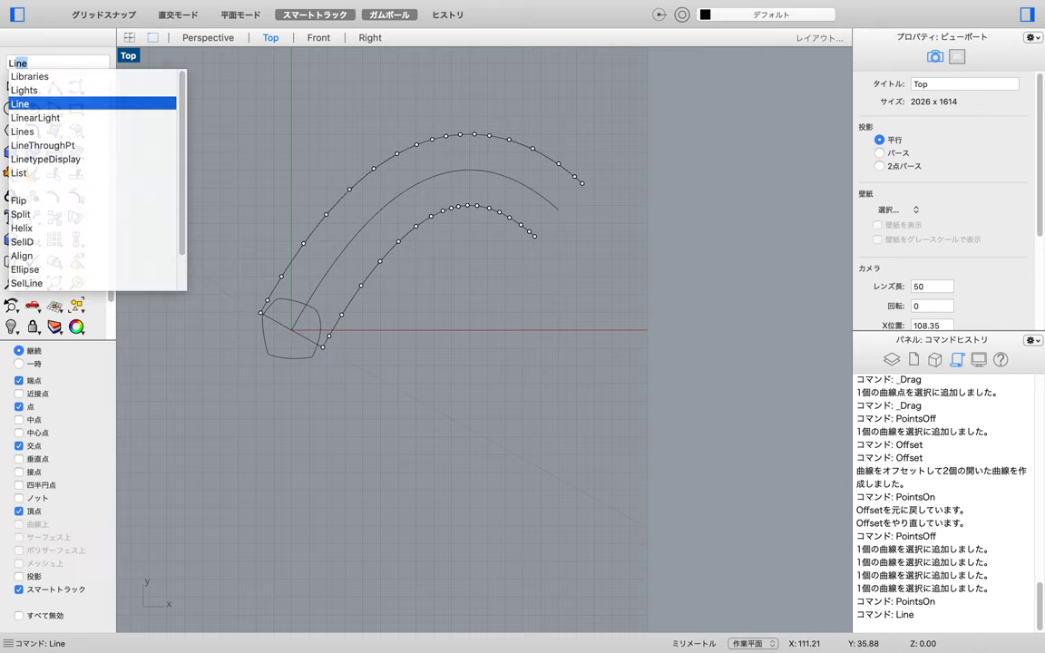
key("Return")
left_click(534, 236)
left_click(581, 183)
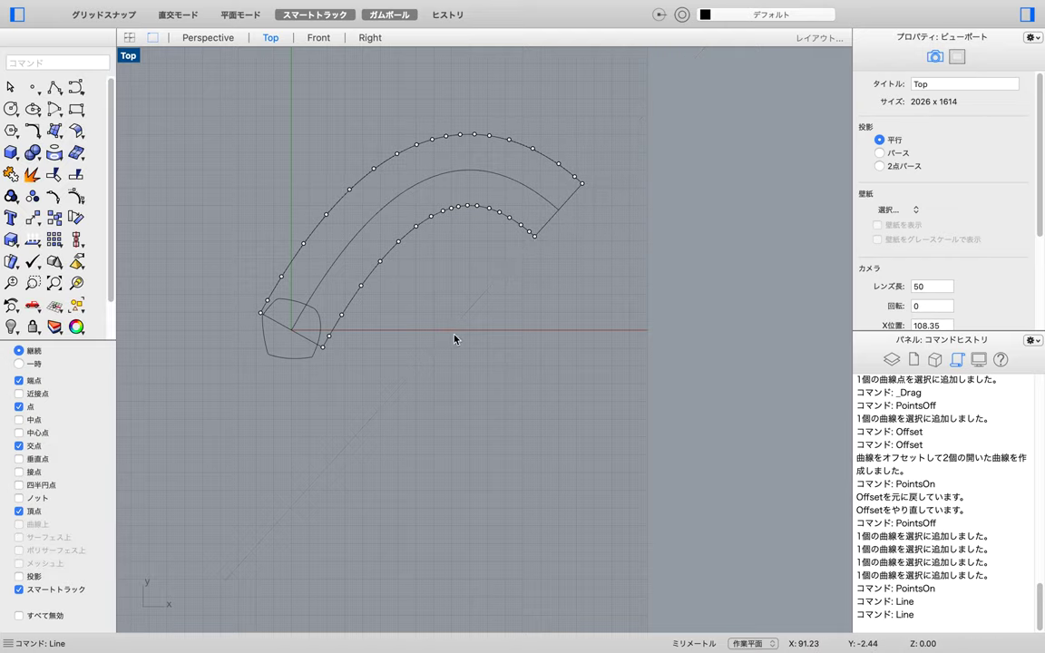
Draw two cross lines joining the second and third pairs of control points from the arch's start.
key("Return")
left_click(326, 336)
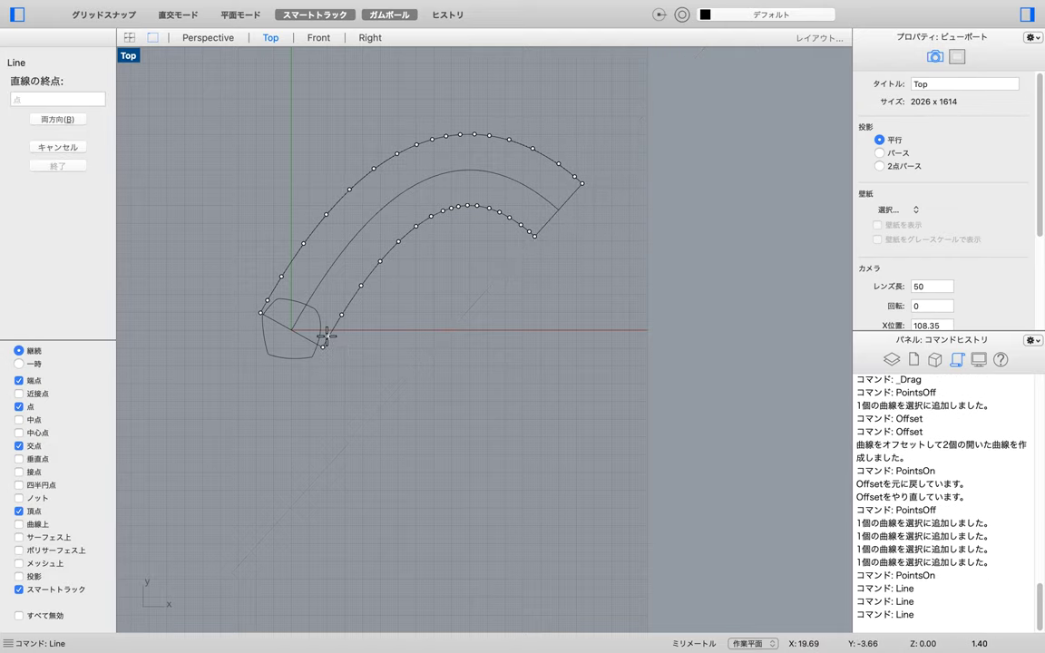
scroll(268, 299, "up", 5)
left_click(270, 305)
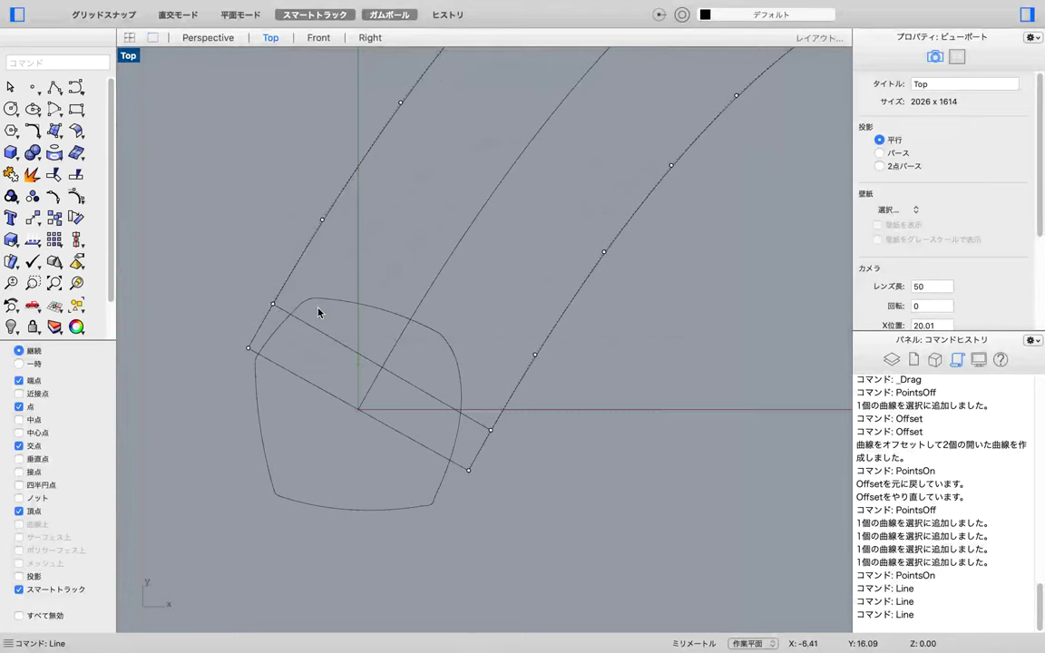
scroll(377, 361, "down", 6)
right_click_drag(538, 322, 449, 374)
left_click(746, 337)
type("l")
key("Return")
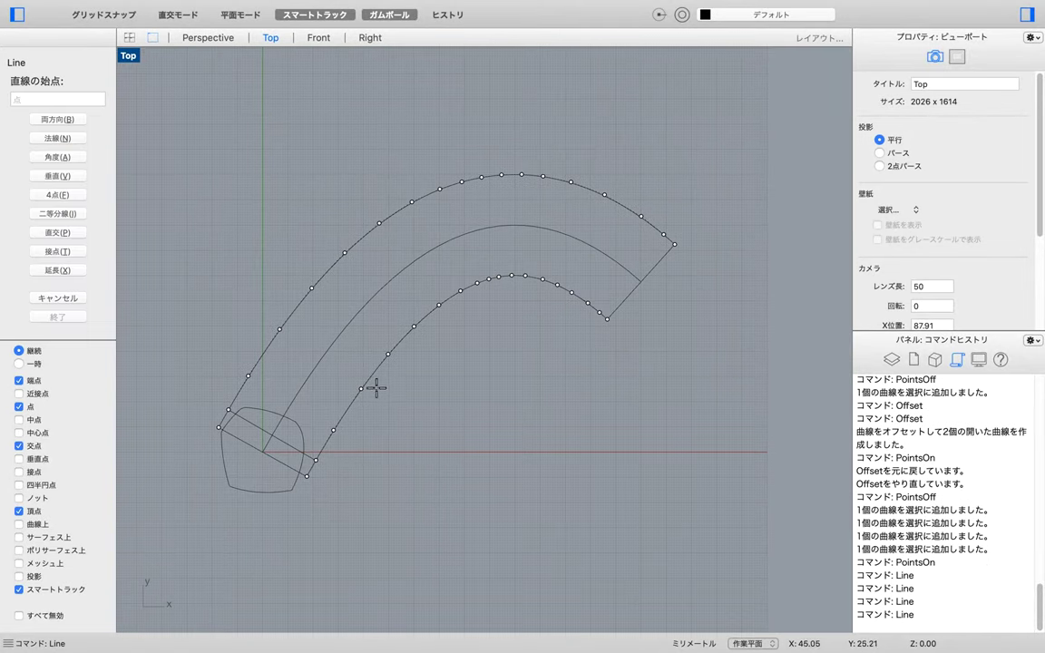
left_click(335, 431)
left_click(246, 385)
Draw two cross lines joining the fourth and sixth pairs of control points from the arch's start.
type("l")
key("Return")
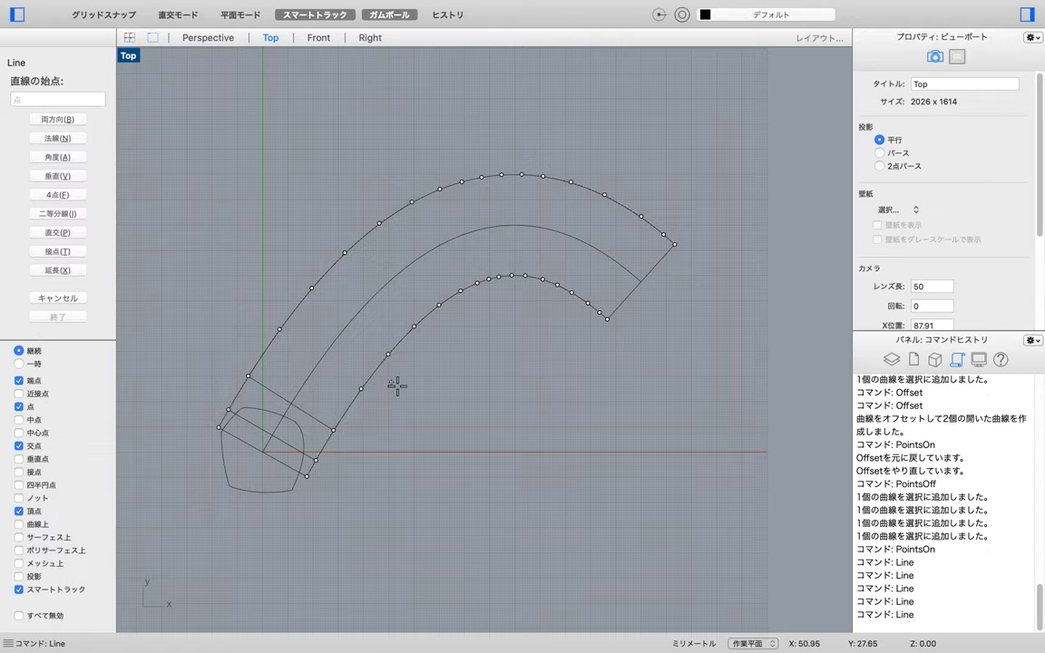
left_click(362, 391)
left_click(284, 330)
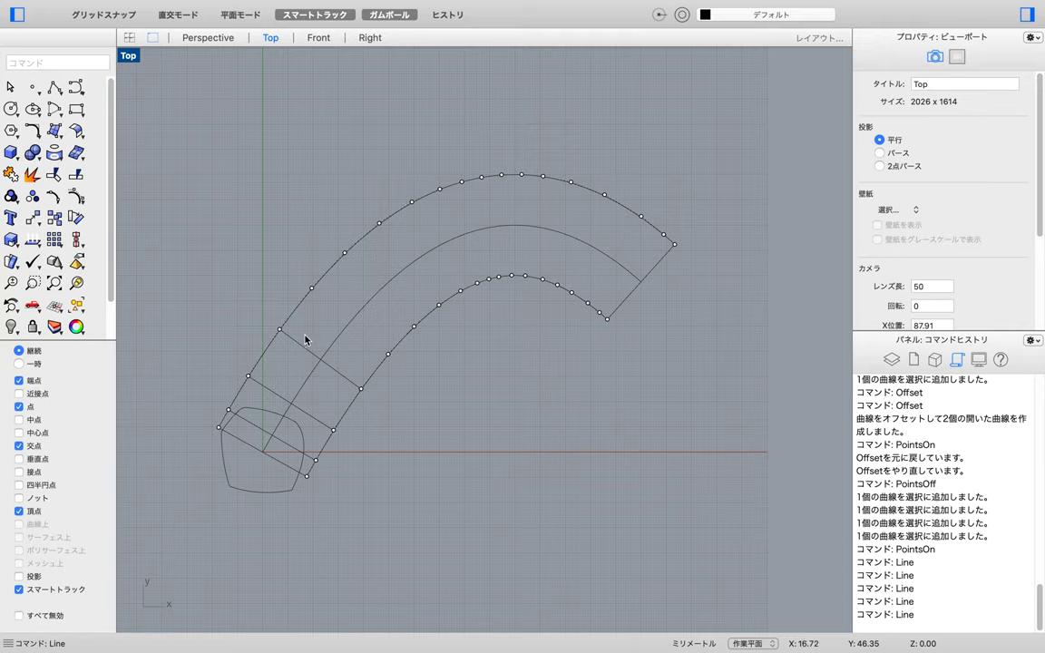
key("Return")
left_click(413, 324)
left_click(344, 253)
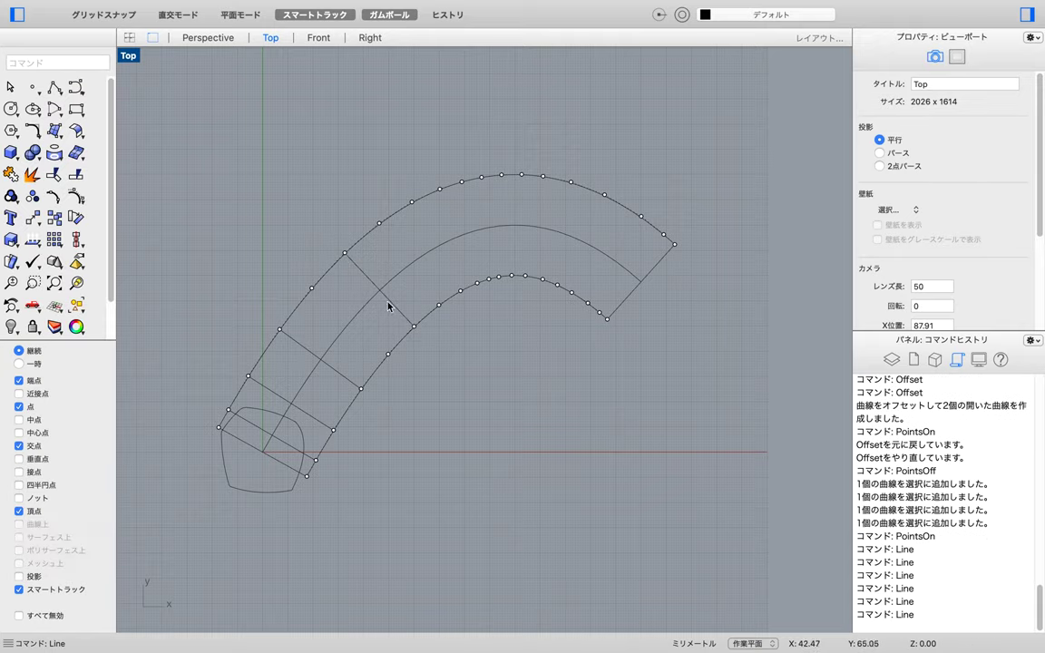
Draw a cross line between the offset curves' second-to-last control points at the arch's far end.
type("li")
key("Return")
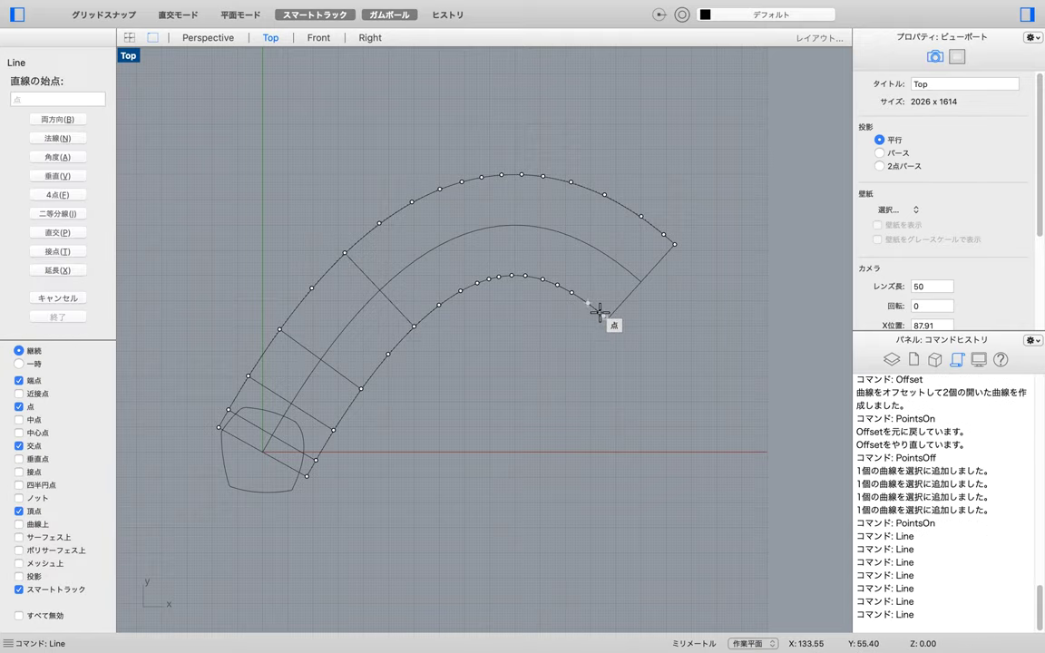
scroll(591, 307, "up", 3)
scroll(610, 308, "up", 1)
scroll(615, 318, "up", 1)
left_click(596, 315)
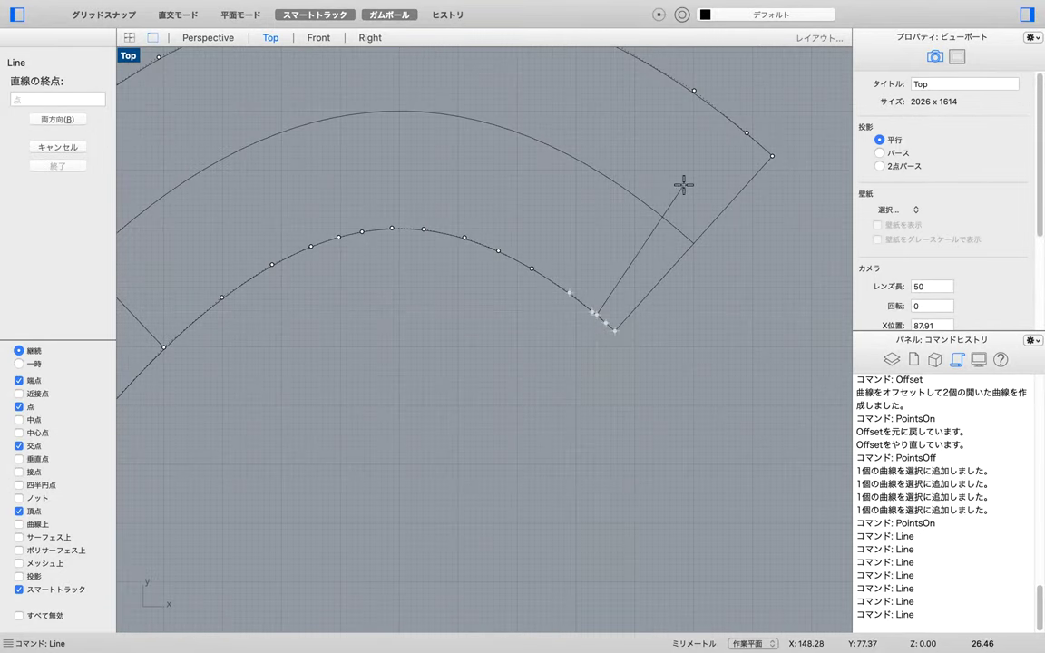
left_click(746, 133)
Draw a line from the inner curve's fourth-to-last point past the outer curve, and another from the outer fourth-to-last to the inner fifth-to-last point.
key("Return")
scroll(732, 233, "down", 3)
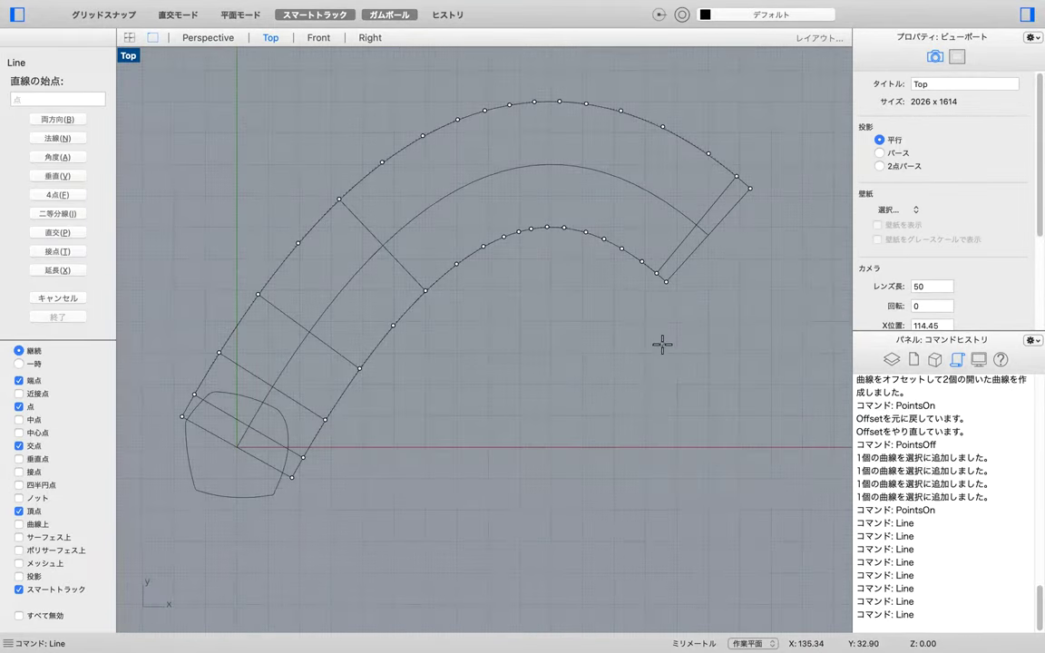
left_click(623, 247)
left_click(697, 123)
type("Line")
key("Return")
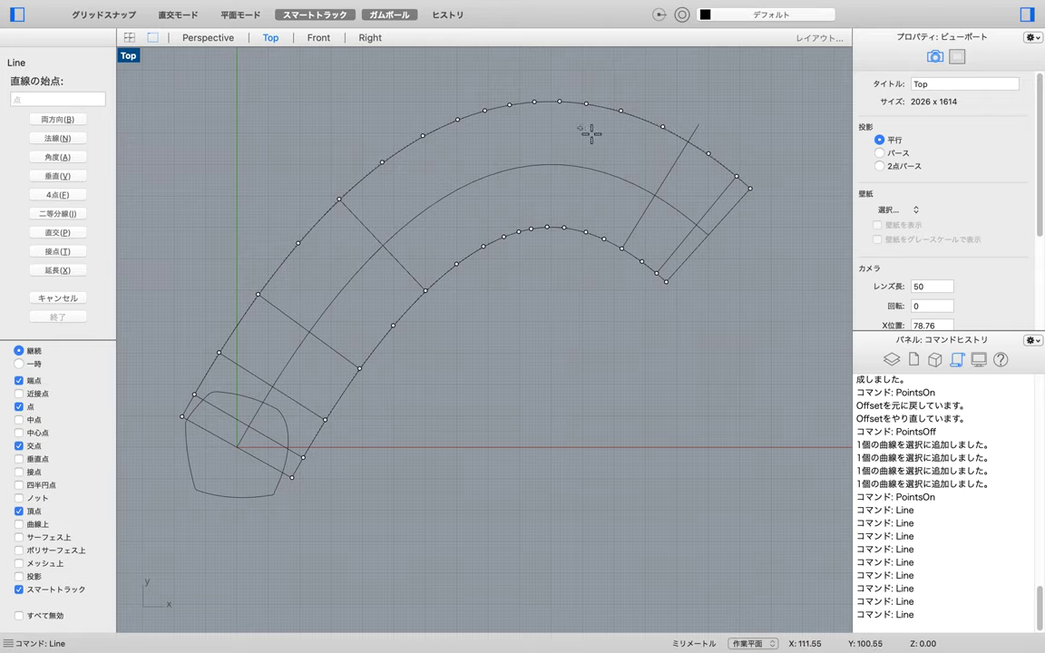
left_click(663, 127)
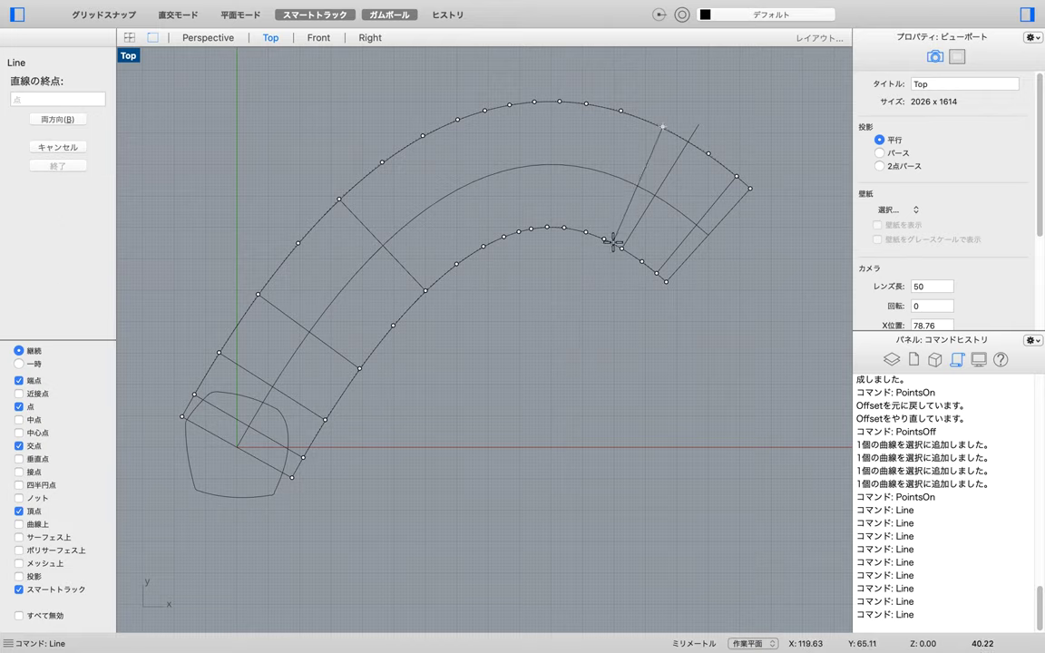
left_click(605, 238)
Draw a line from the outer fifth-to-last to the inner sixth-to-last point, and one from the outer curve's crown past the inner curve.
type("Li")
key("Return")
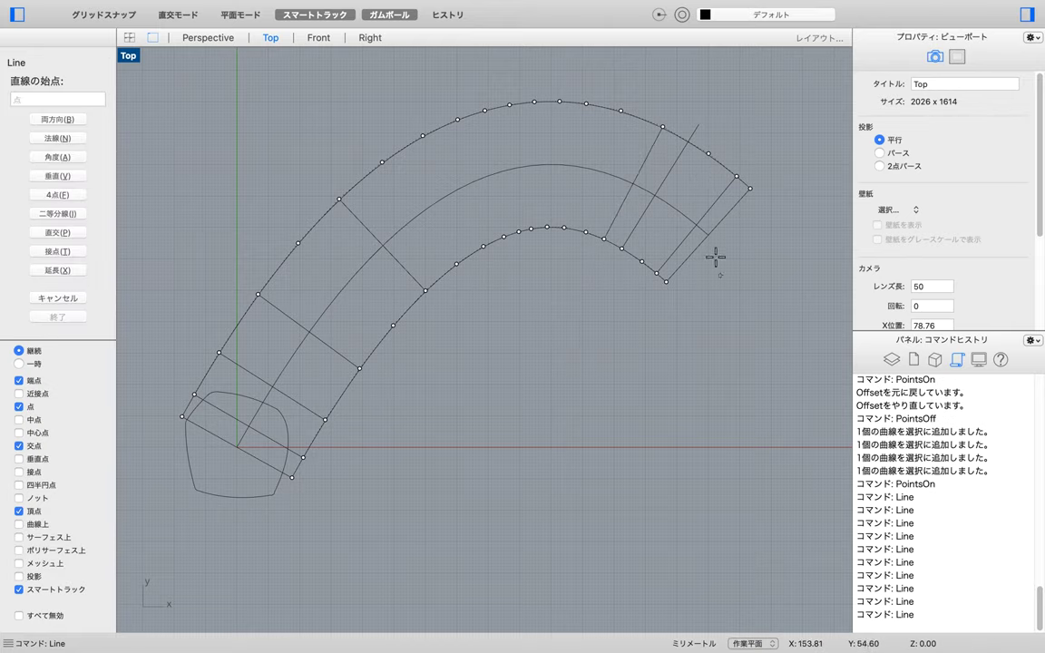
left_click(621, 111)
left_click(588, 234)
key("Return")
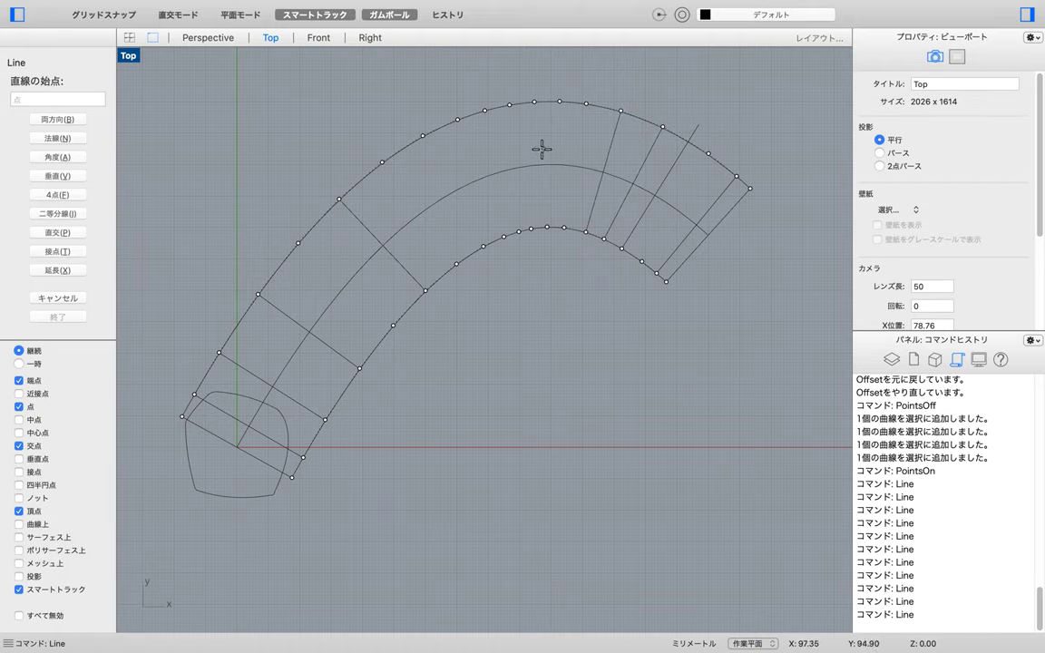
left_click(558, 103)
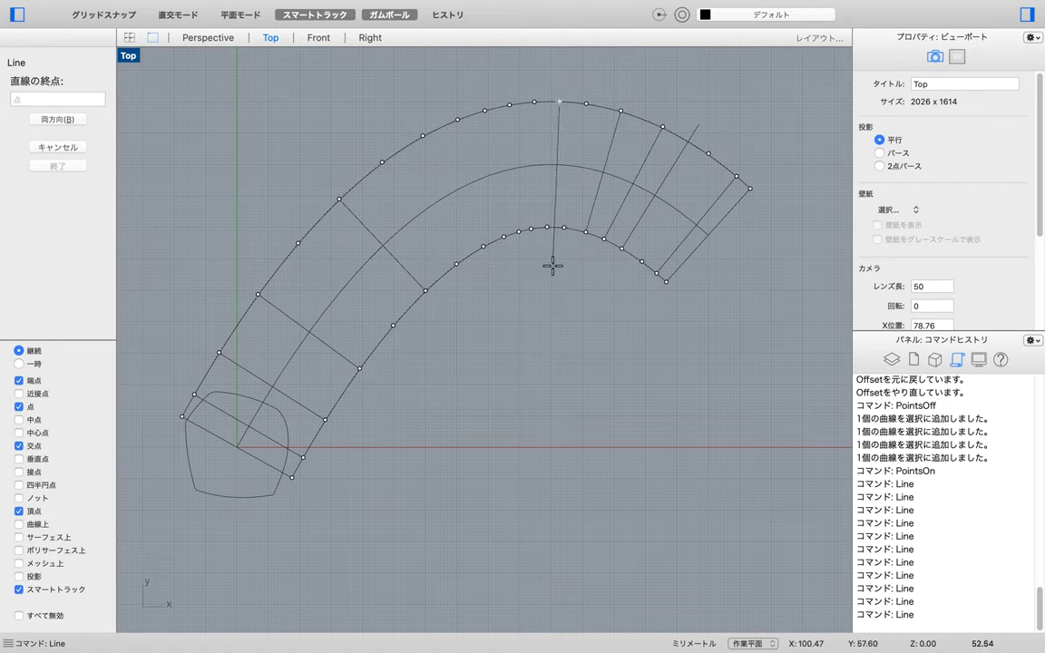
left_click(555, 268)
Draw two cross lines joining the eighth and tenth pairs of control points from the arch's start.
type("Li")
key("Return")
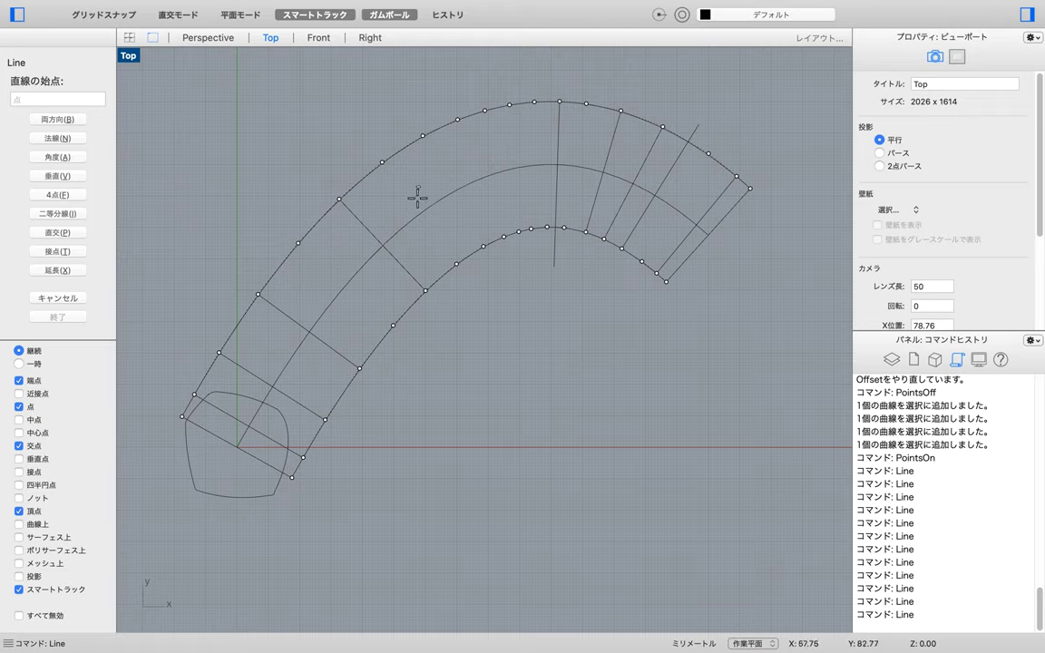
left_click(422, 136)
left_click(483, 246)
key("Return")
left_click(484, 108)
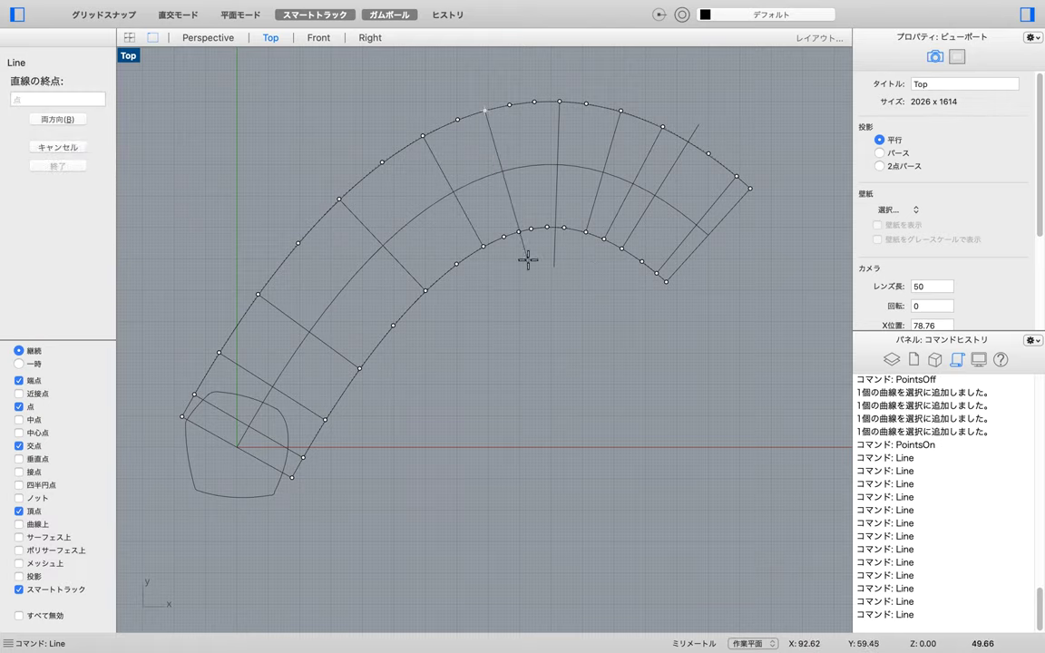
left_click(519, 232)
Trim the cross line ends that stick out past the outer and inner offset curves.
type("Trim")
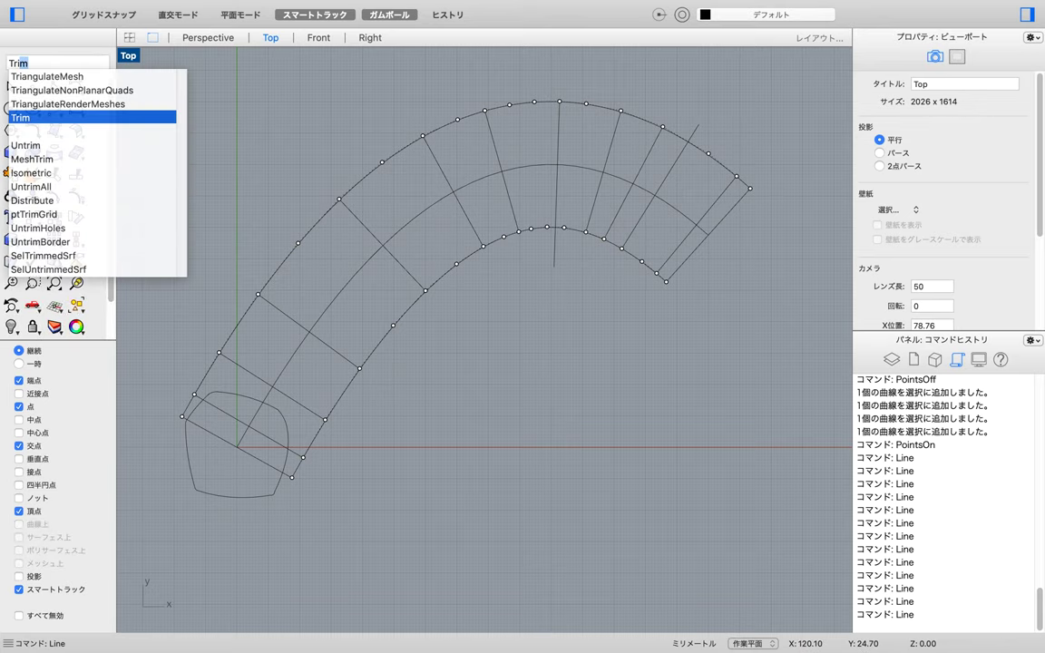
key("Return")
left_click(635, 118)
left_click(635, 260)
key("Return")
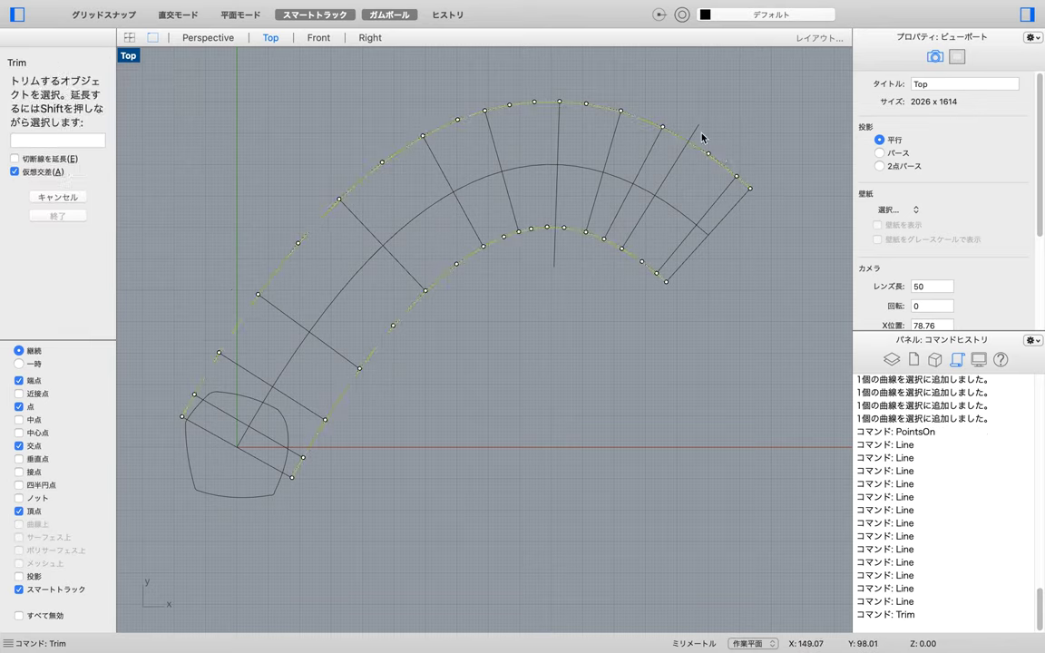
key("Return")
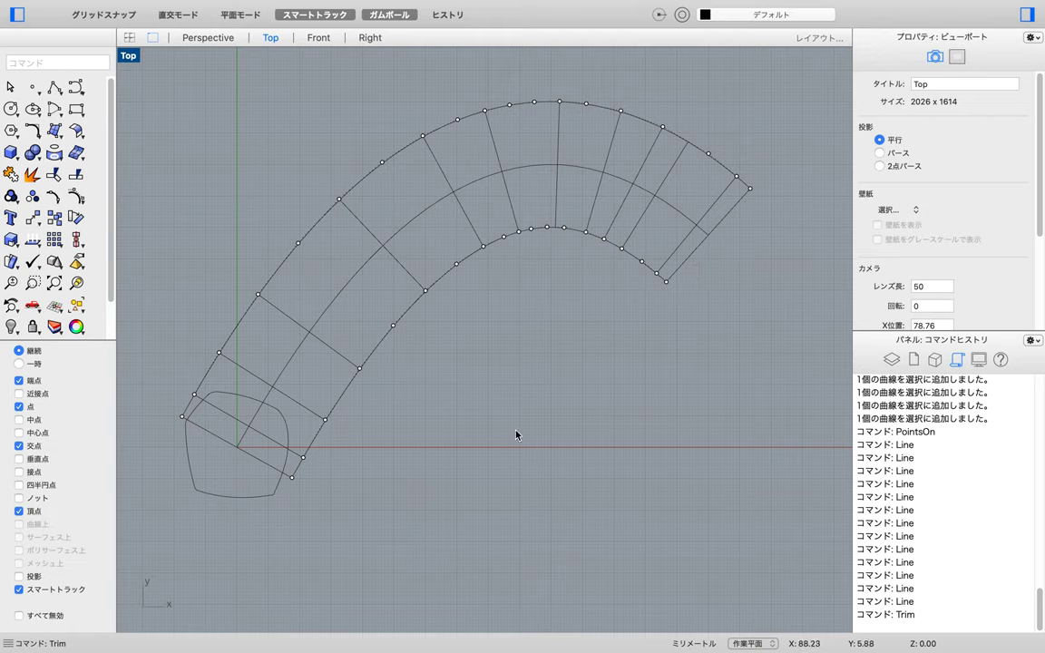
Move the outer and inner offset curves to the layer レイヤ 01 and hide that layer.
left_click(892, 359)
left_click(884, 409)
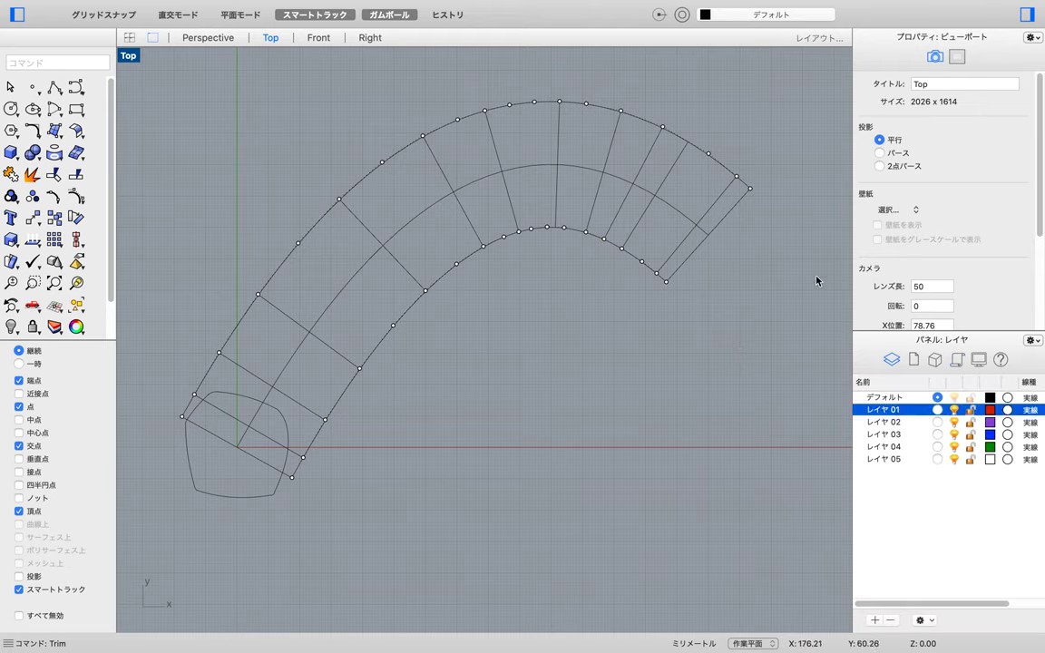
left_click(723, 165)
left_click(636, 259, "shift")
right_click(890, 416)
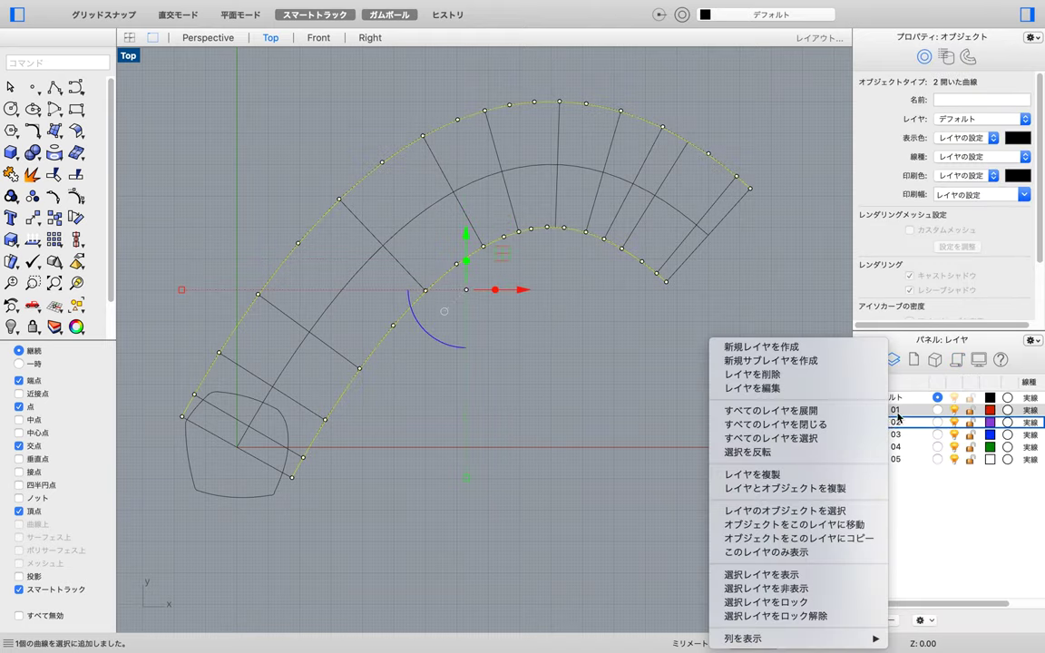
left_click(793, 508)
key("Delete")
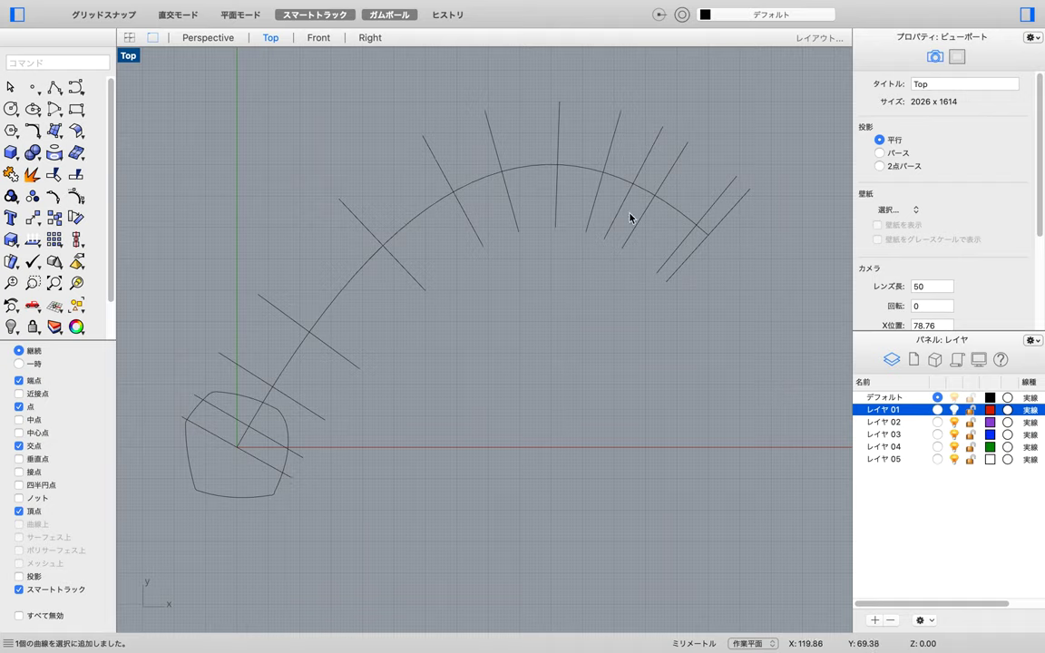
Select the cross line at the arch's tip and align its gumball to the object in the perspective view.
left_click(737, 209)
double_click(129, 53)
double_click(507, 56)
double_click(154, 56)
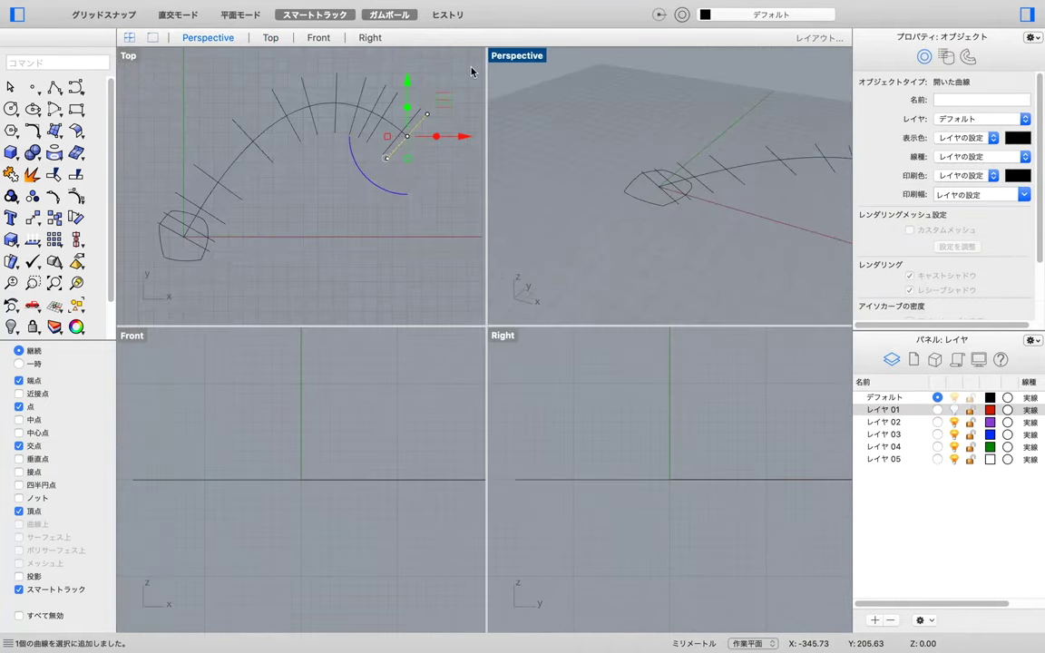
double_click(519, 61)
scroll(289, 205, "up", 6)
scroll(290, 205, "down", 8)
right_click(290, 204)
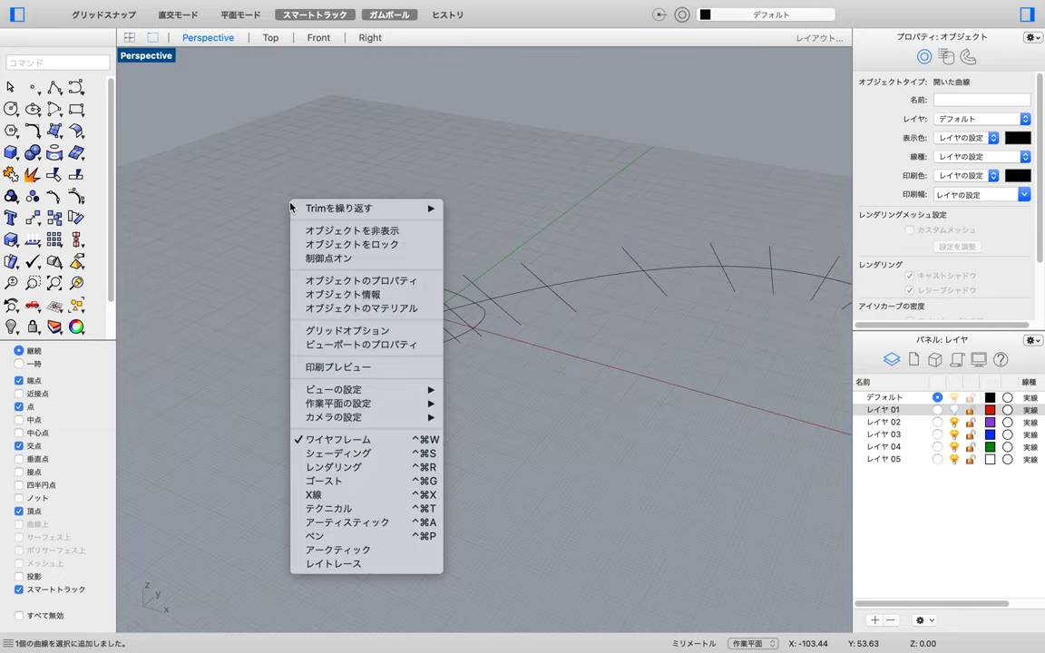
left_click(278, 207)
right_click_drag(278, 208, 42, 165, "shift")
right_click_drag(478, 398, 320, 369, "shift")
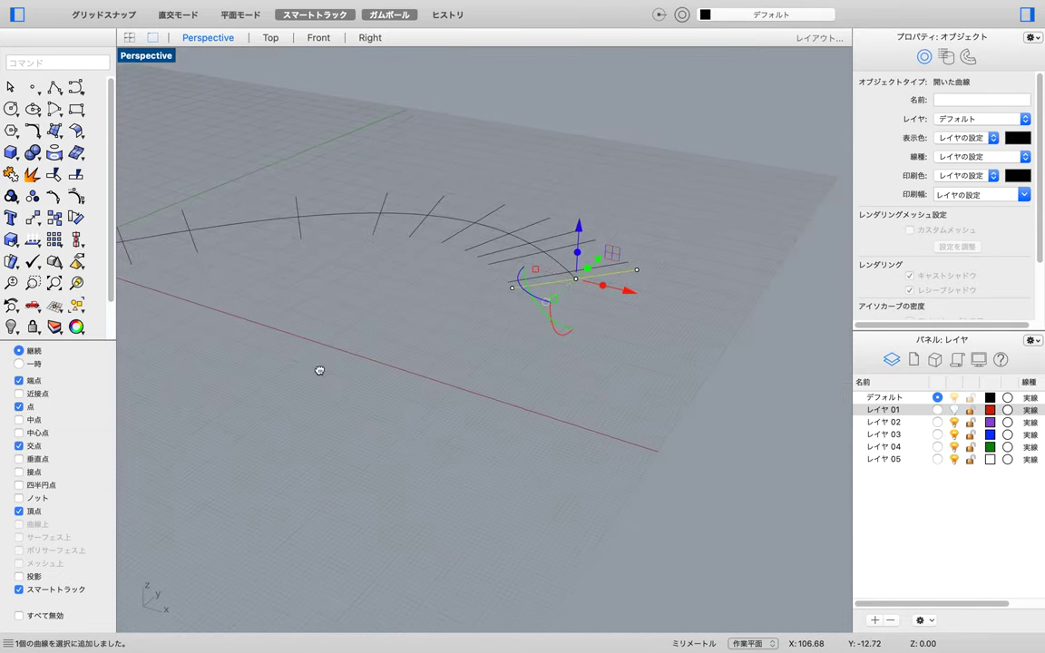
right_click(545, 303)
left_click(614, 387)
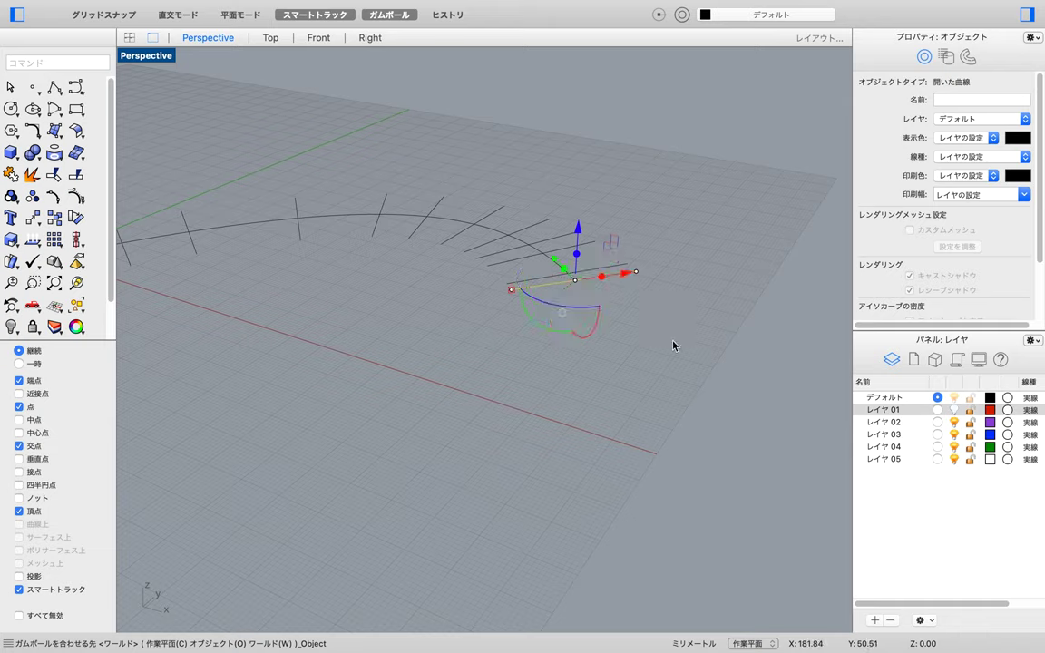
Rotate the tip cross line by -15 degrees and the second one by -14 degrees about their gumball Y axes.
left_click(536, 328)
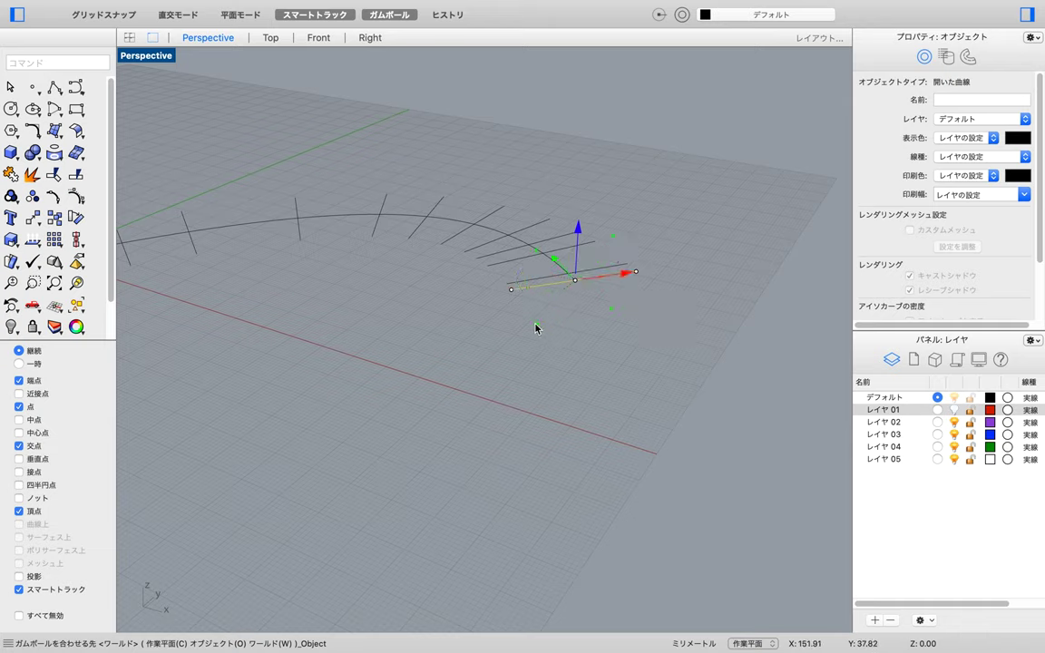
type("-15")
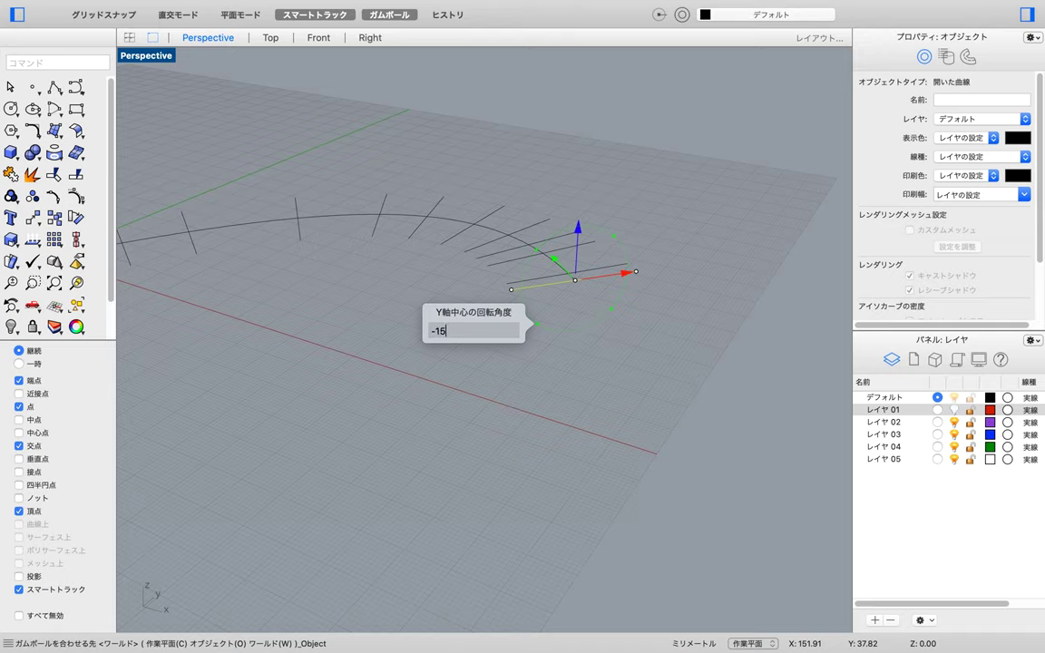
key("Return")
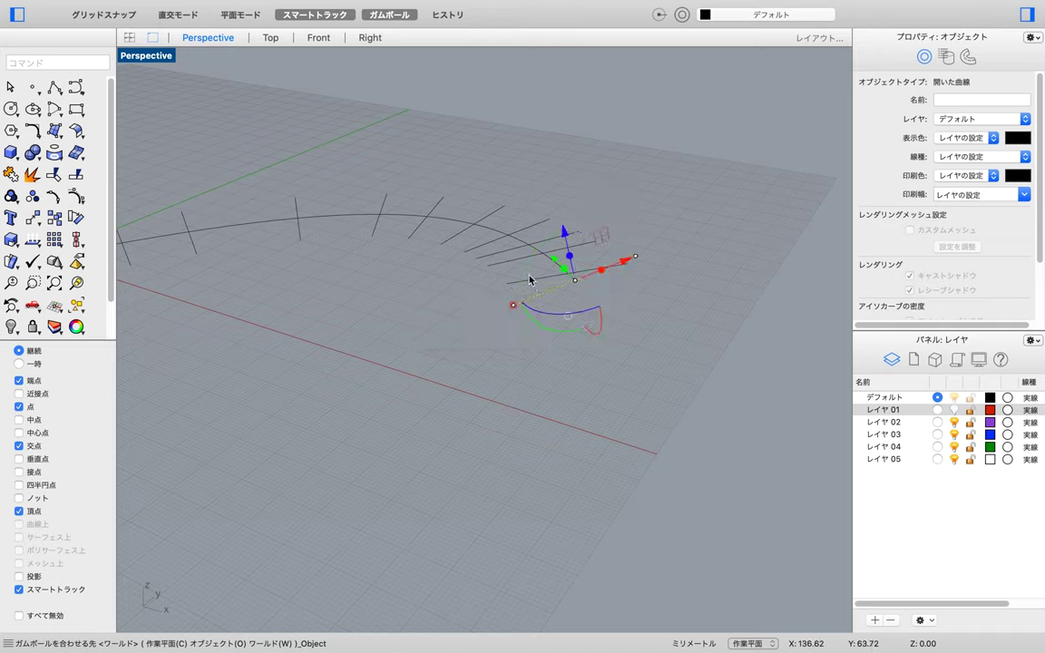
left_click(532, 282)
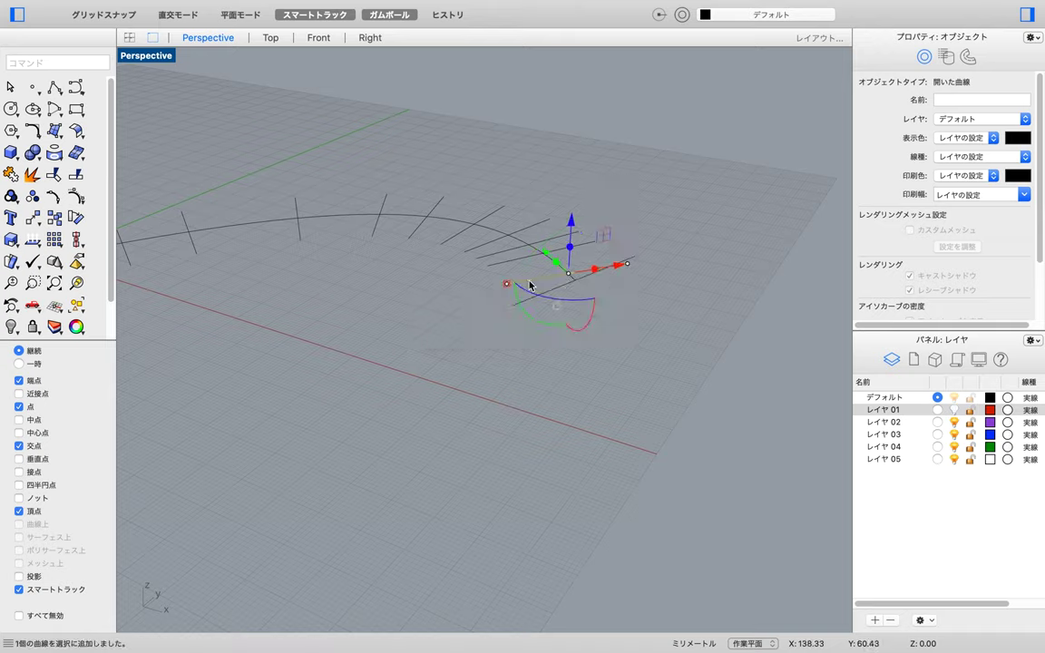
left_click(544, 326)
type("-14")
key("Return")
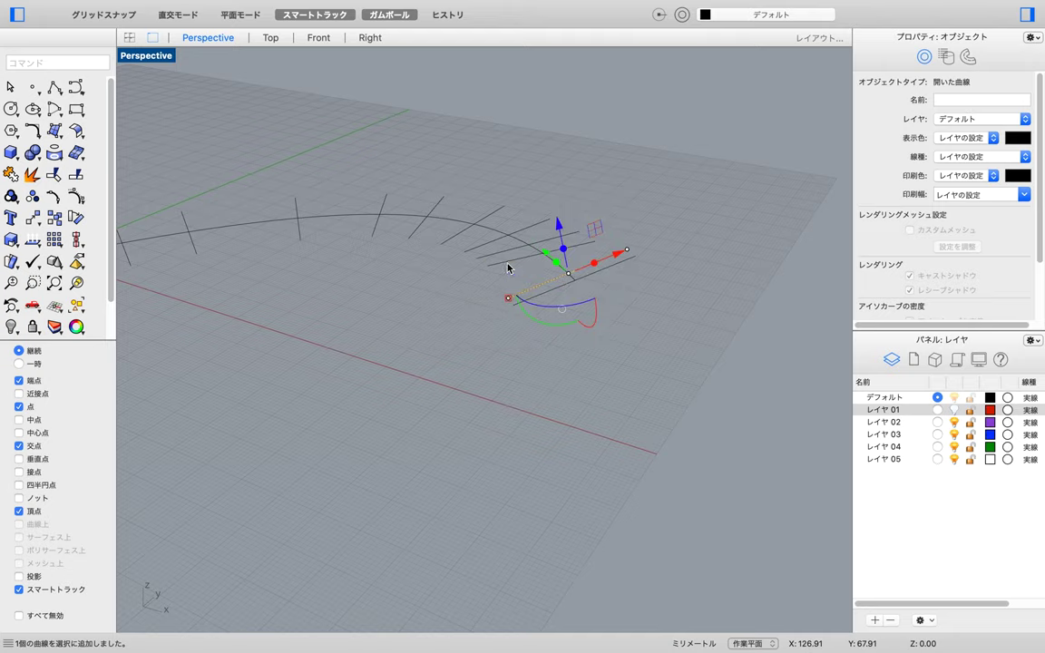
Rotate the third cross line from the tip by -11 degrees and the fourth by 10 degrees about their Y axes.
left_click(493, 289)
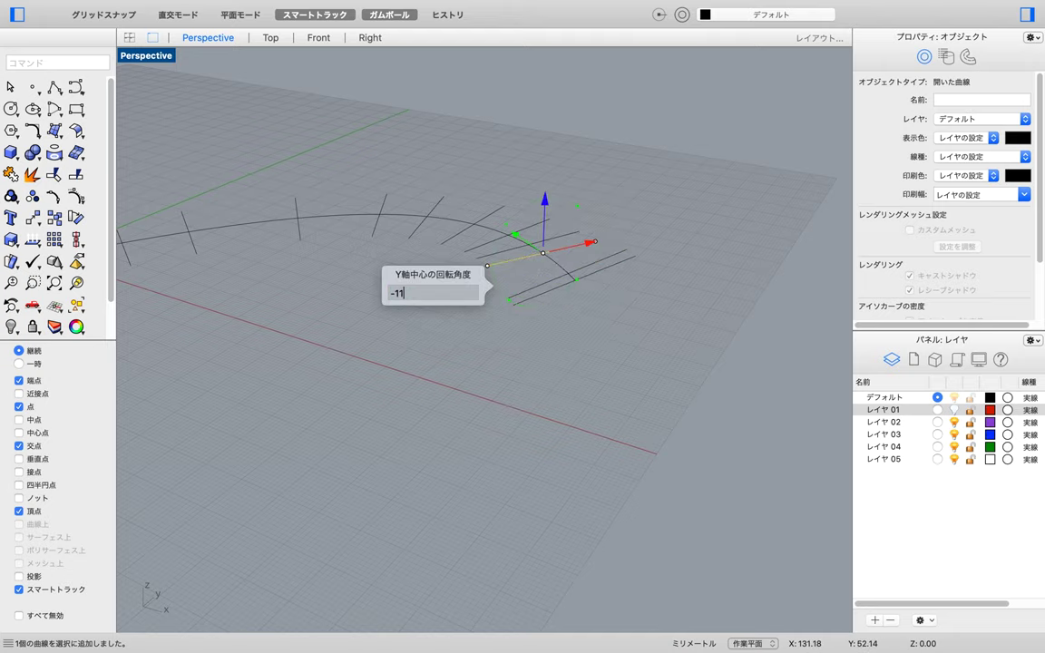
key("Return")
mouse_move(495, 290)
right_mouse_down()
mouse_move(577, 334)
mouse_move(548, 352)
mouse_move(491, 271)
right_mouse_up()
left_click(563, 294)
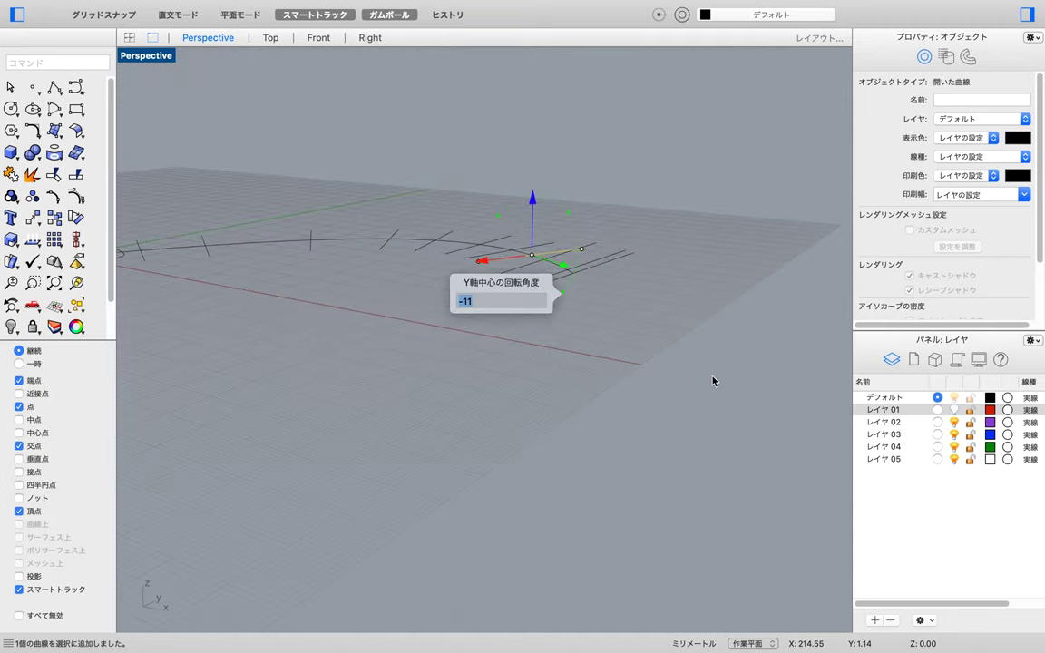
key("Return")
Rotate the fifth cross line from the tip about its Y axis, and the sixth by 8 degrees.
scroll(714, 380, "down", 2)
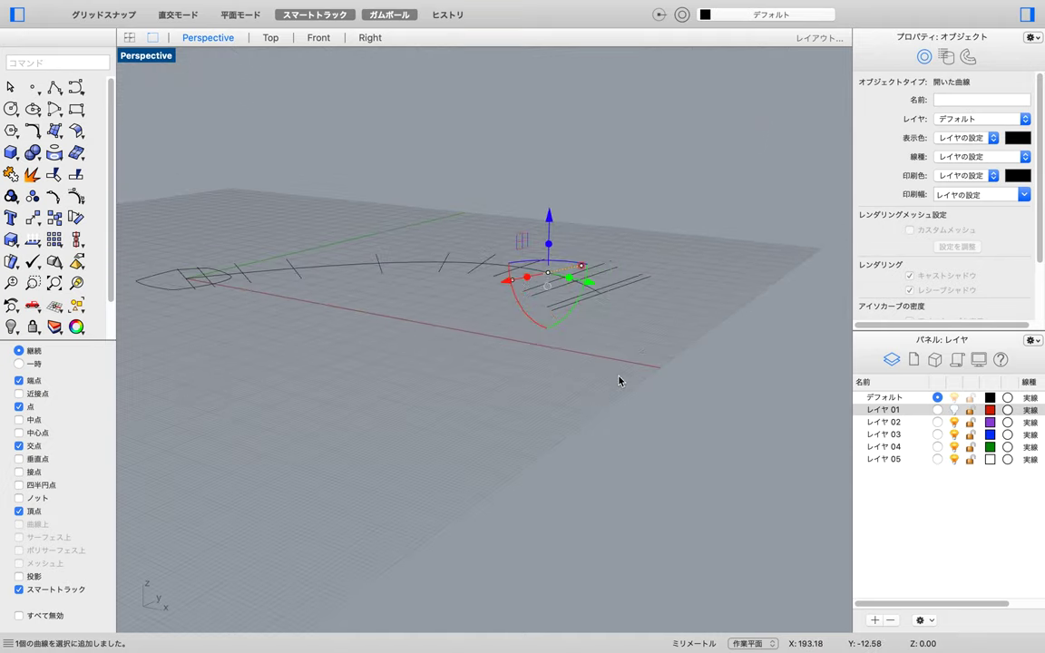
left_click(560, 330)
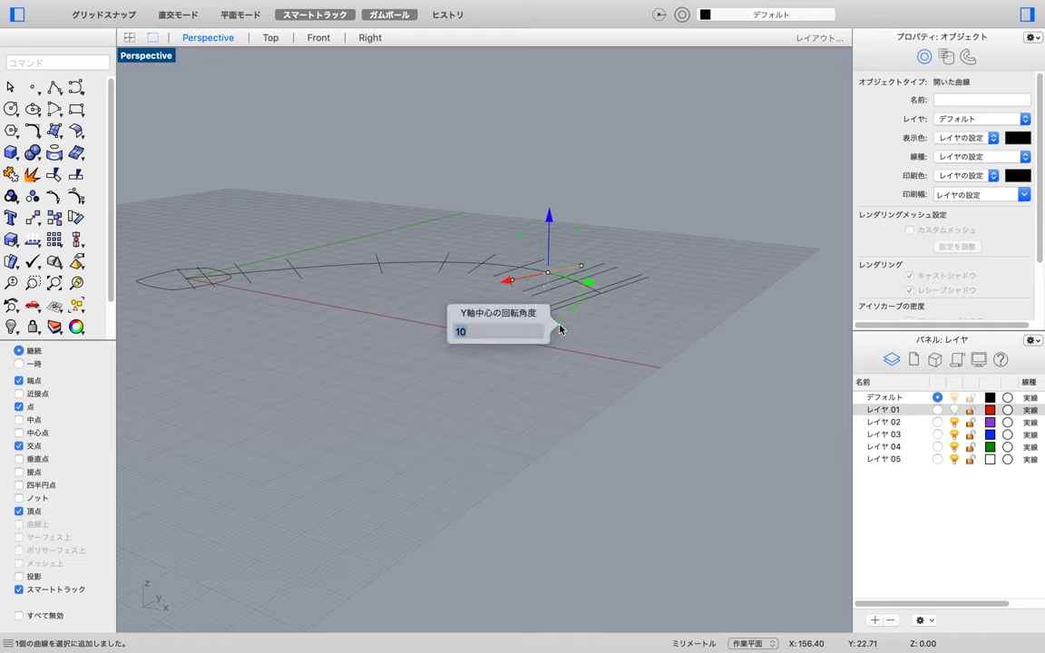
key("Return")
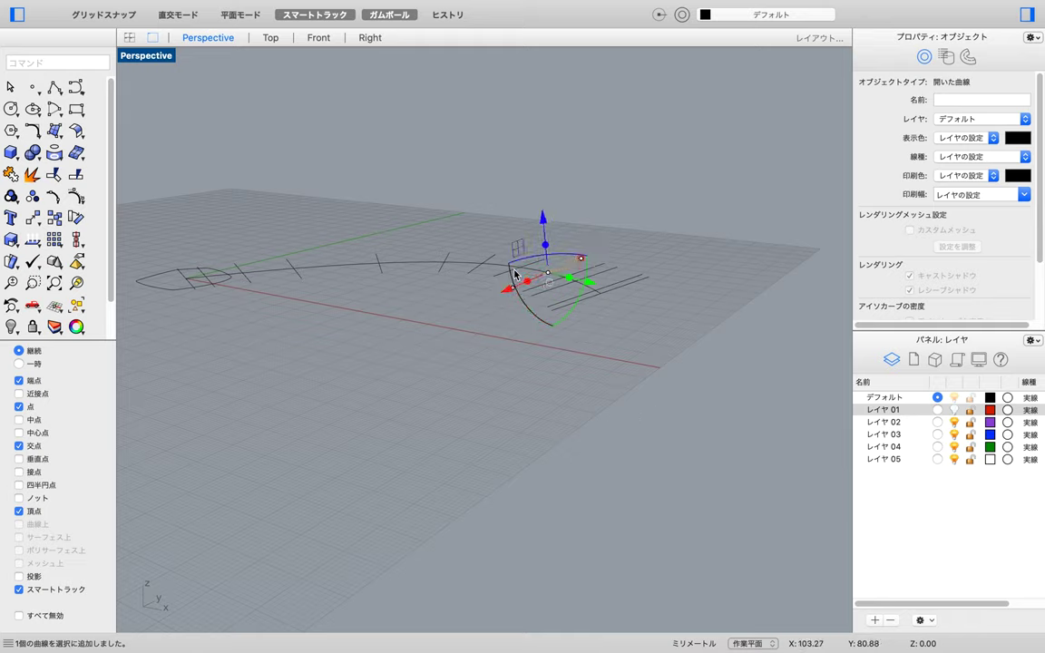
left_click(565, 280)
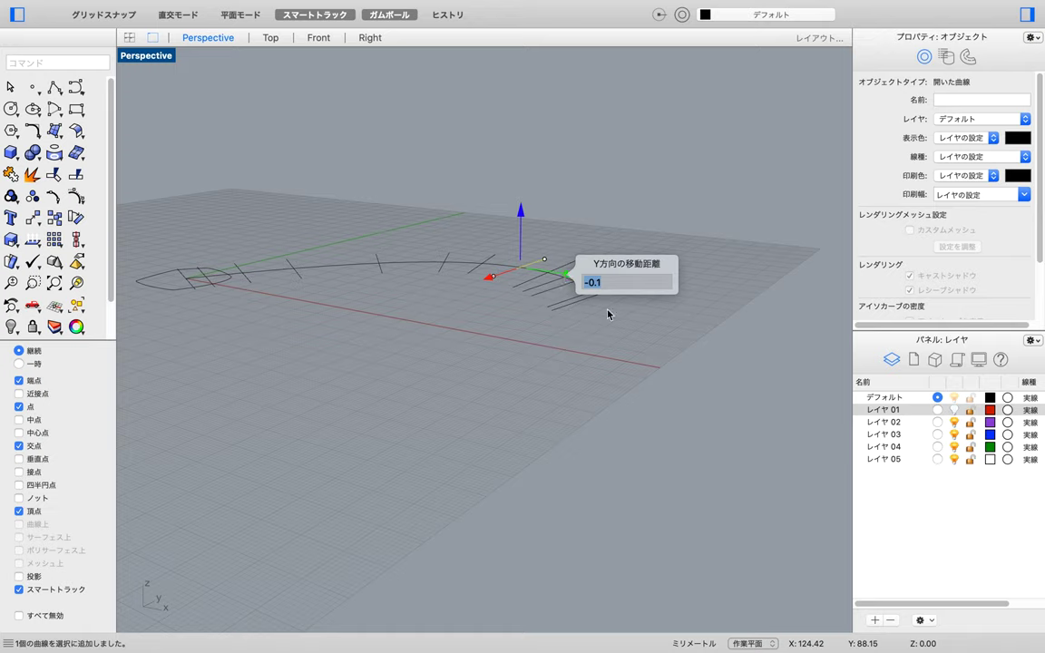
key("Return")
left_click(529, 321)
type("8")
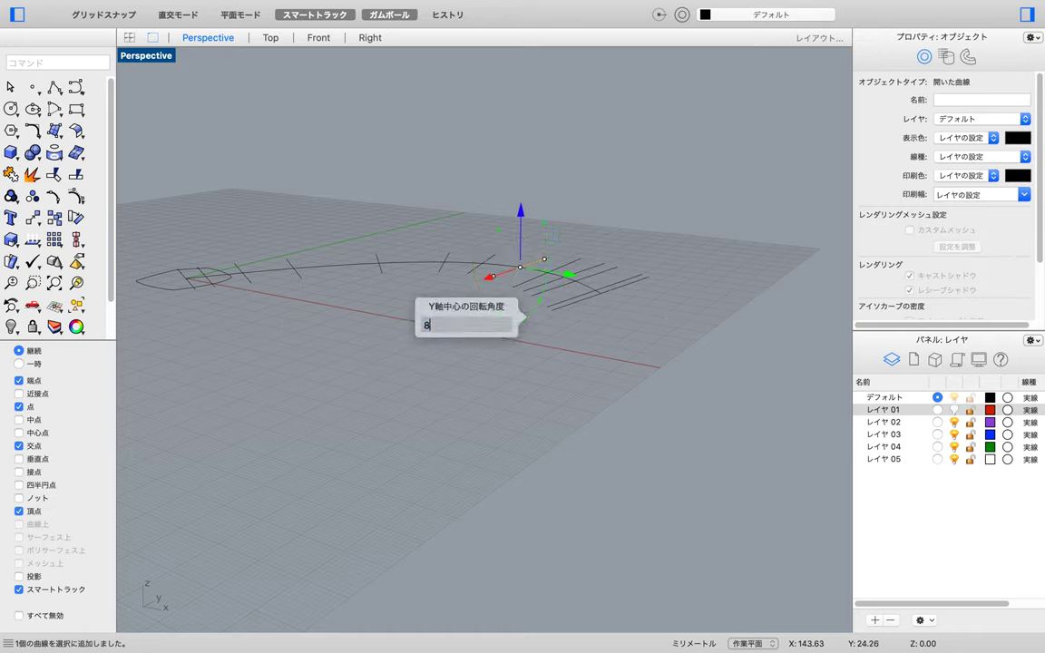
key("Return")
Rotate the seventh and eighth cross lines from the tip by 7 degrees each about their Y axes.
left_click(469, 324)
left_click(471, 277)
left_click(491, 311)
type("7")
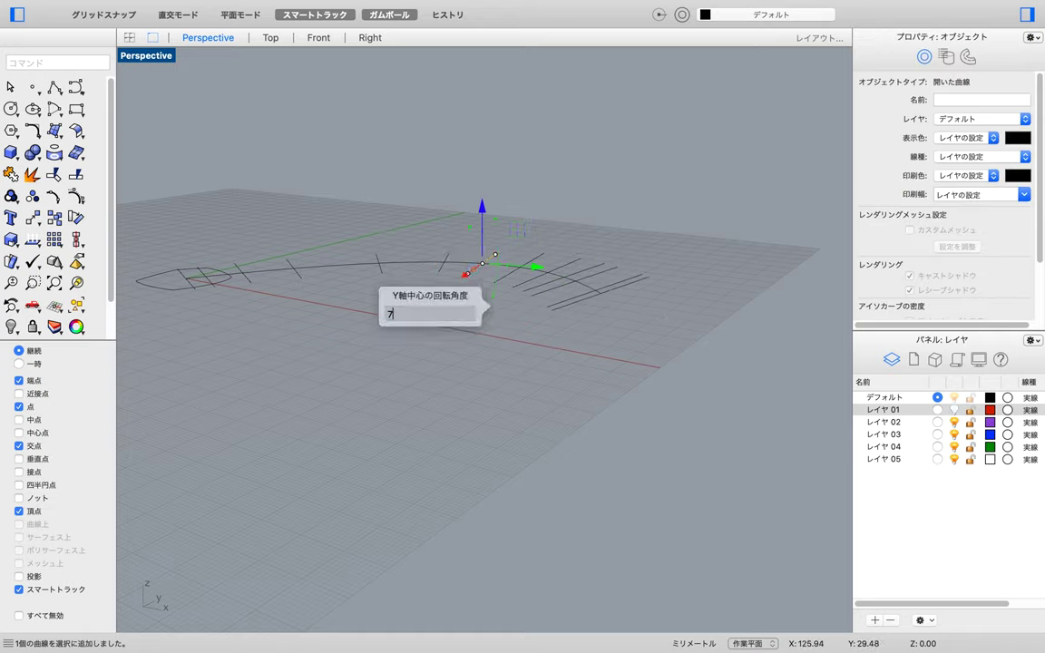
key("Return")
left_click(429, 345)
left_click(442, 272)
left_click(447, 315)
type("7")
key("Return")
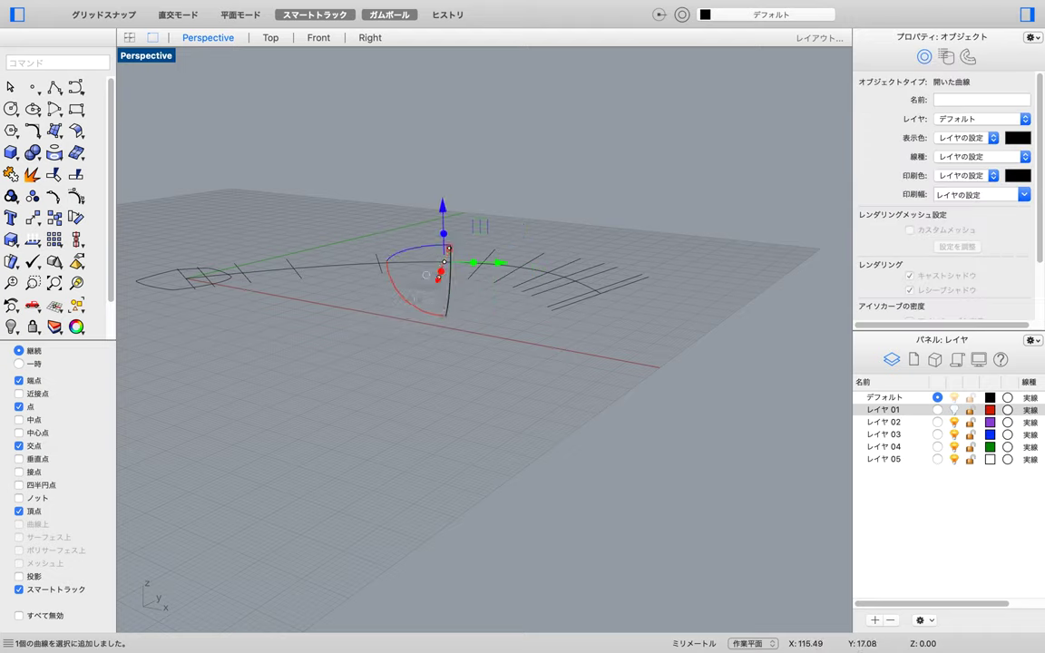
Tilt the ninth cross line from the tip by -6 degrees about its Y axis.
left_click(434, 404)
left_click(384, 272)
left_click(384, 312)
type("6")
key("Return")
right_click_drag(443, 342, 367, 426)
type("-6")
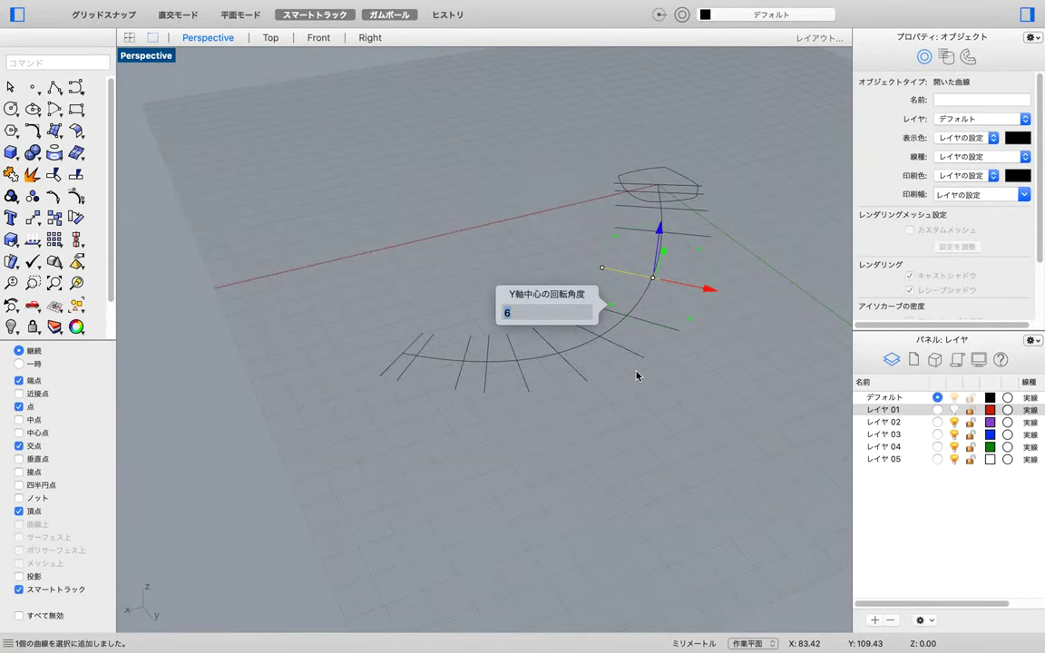
key("Return")
Rotate the tenth cross line from the tip about its Y axis, and the eleventh by -4 degrees.
left_click(644, 230)
left_click(620, 266)
key("Return")
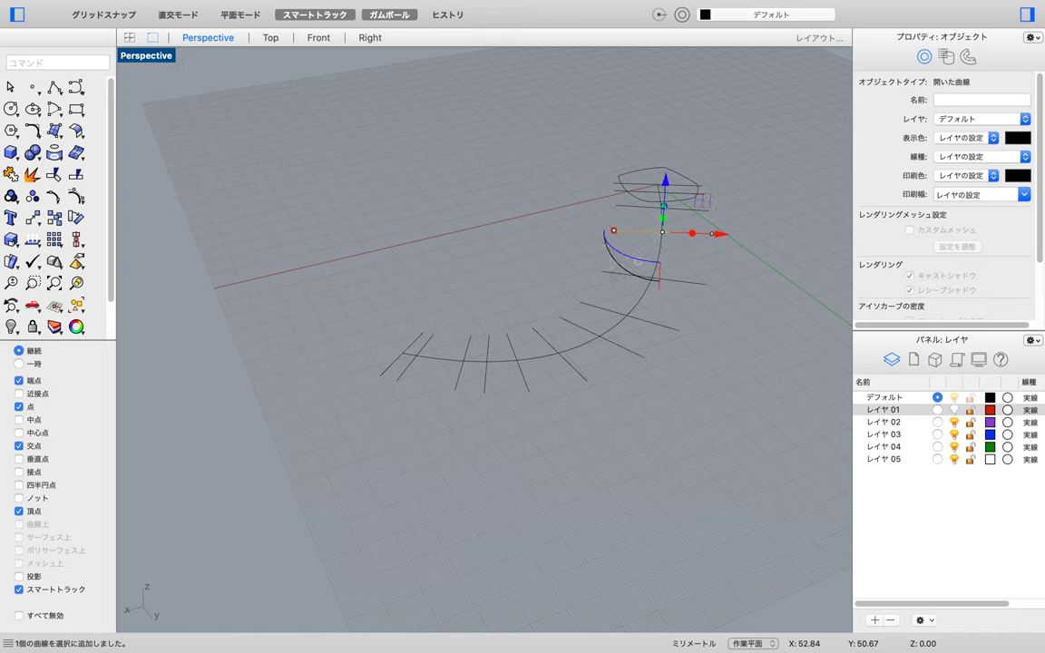
left_click(630, 210)
left_click(613, 238)
type("-4")
key("Return")
Rotate the cross line next to the arch's starting line by -4 degrees about its Y axis.
right_click_drag(662, 440, 709, 419)
right_click_drag(616, 174, 600, 226)
left_click(453, 94)
left_click(448, 117)
type("-4")
key("Return")
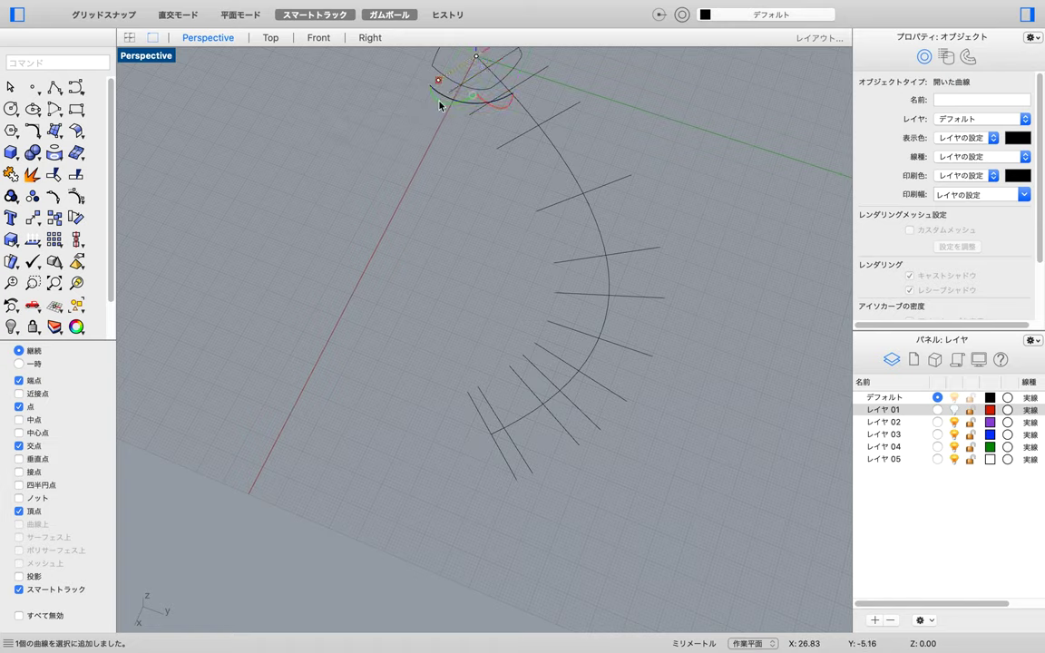
left_click(443, 138)
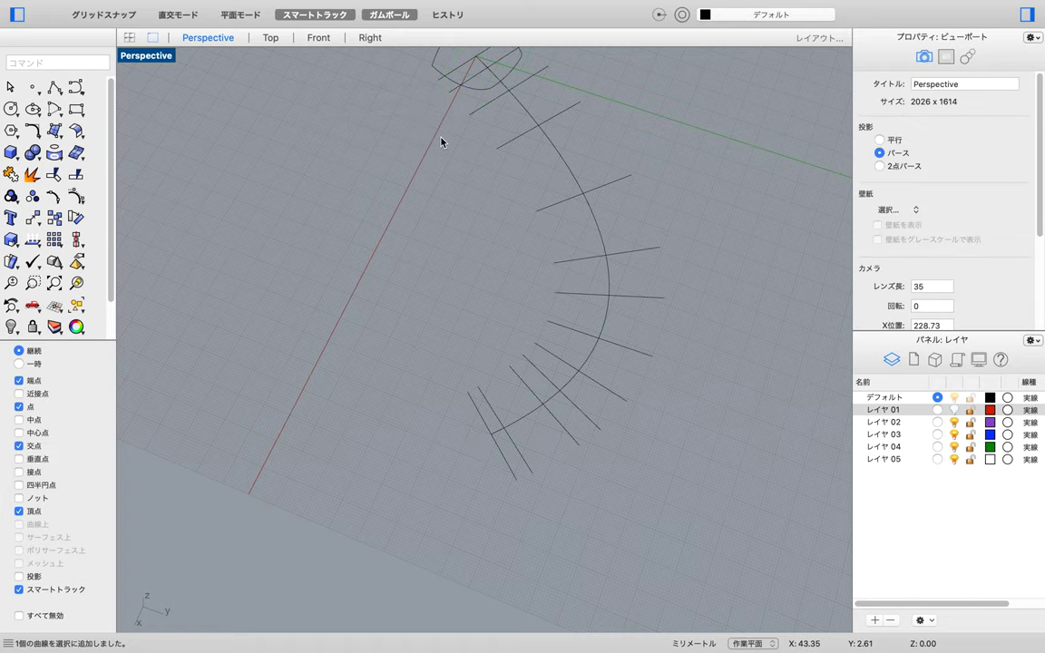
Scale the tip cross line by 0.2555 and the second one by 0.25 along their gumball X axes.
right_click_drag(484, 265, 576, 368)
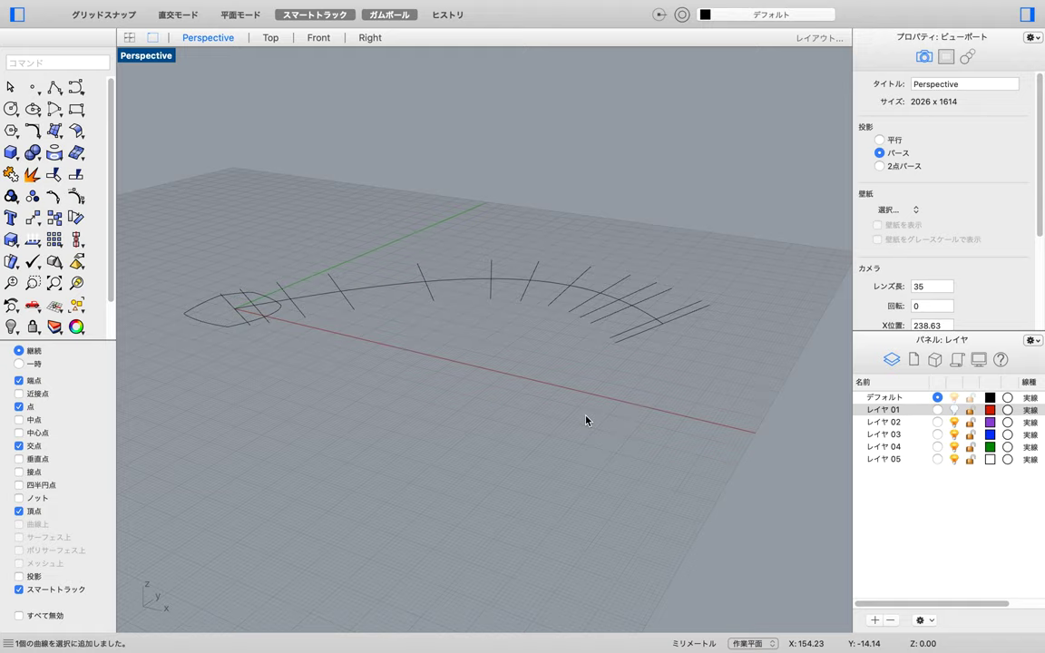
left_click(647, 332)
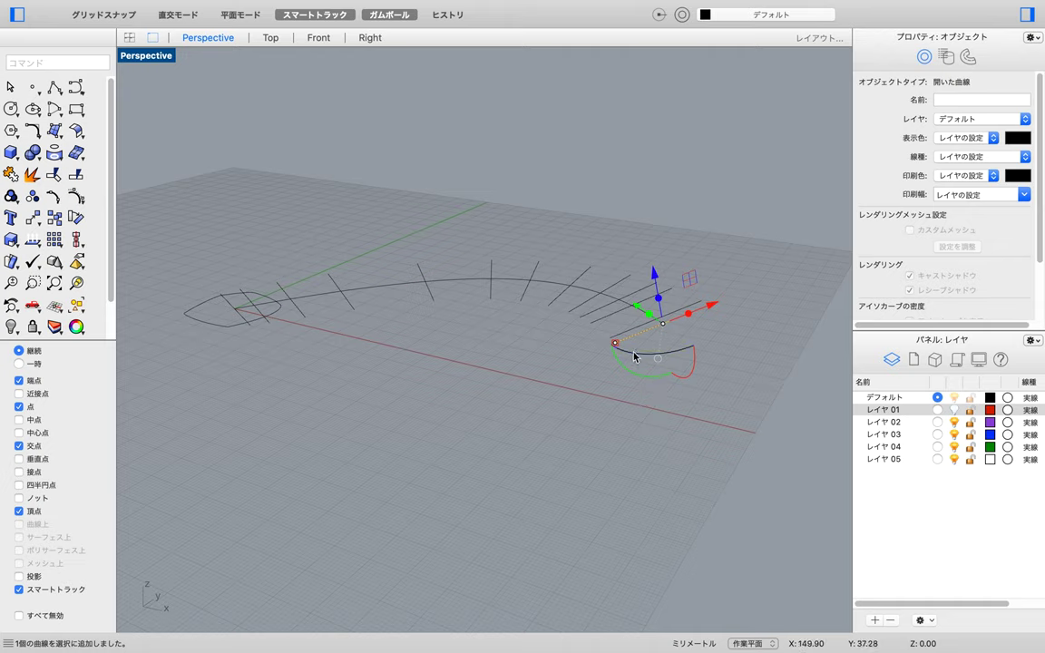
left_click(616, 345)
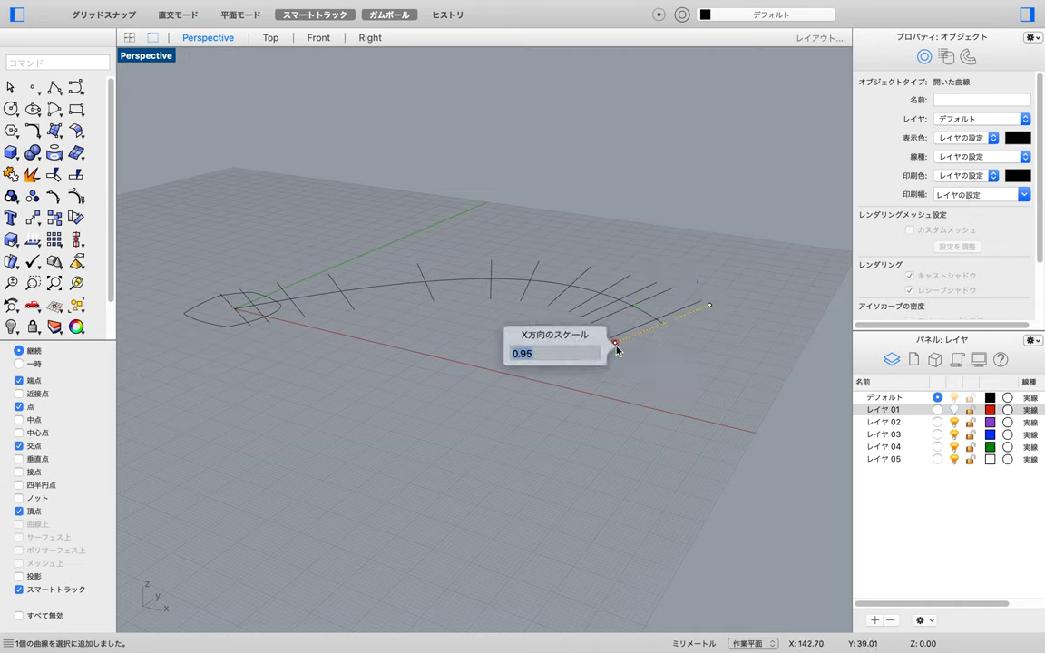
type("0.2555")
key("Return")
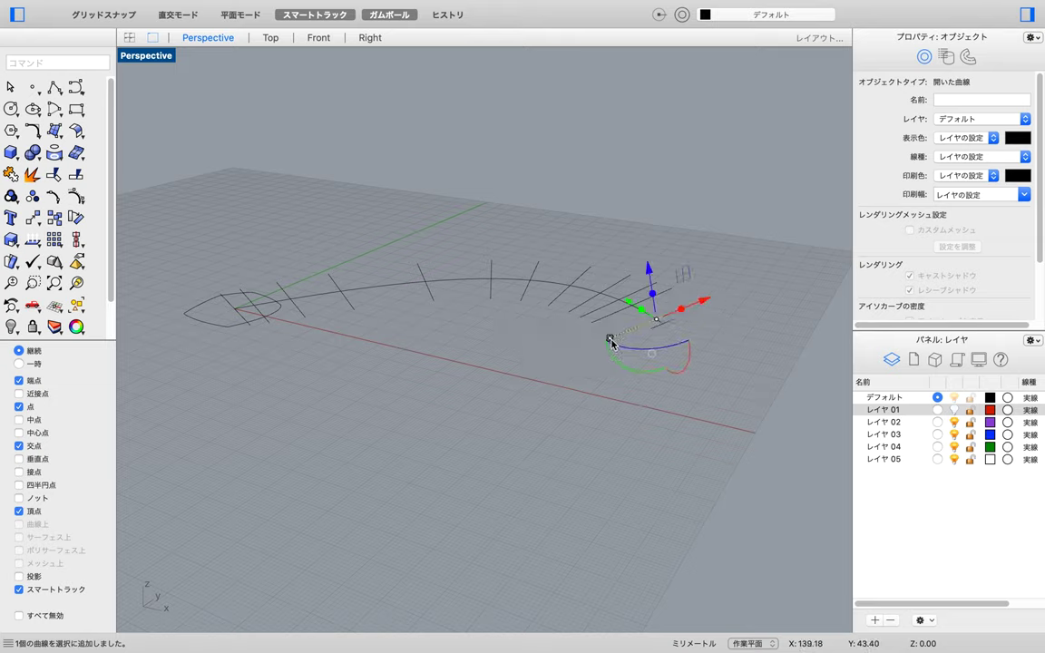
left_click(612, 343)
type("0.25")
key("Return")
Scale the third cross line from the tip by 13/40 and the fourth by 0.5 along their X axes.
left_click(589, 324)
type("13")
key("Return")
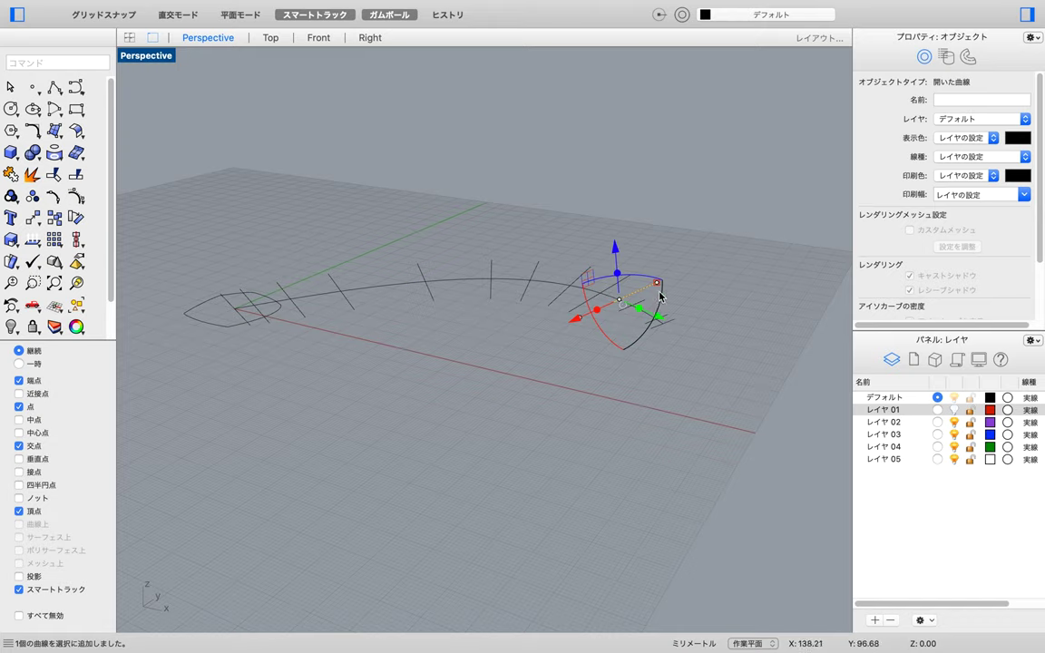
left_click(130, 37)
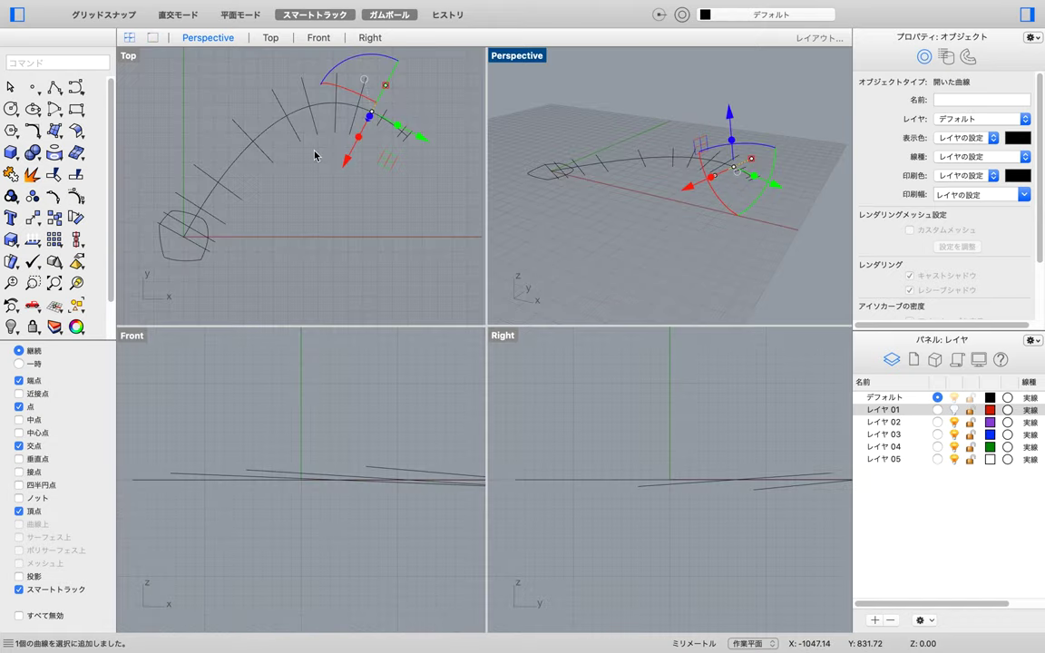
scroll(373, 113, "up", 5)
double_click(129, 57)
scroll(821, 136, "up", 2)
scroll(821, 138, "down", 4)
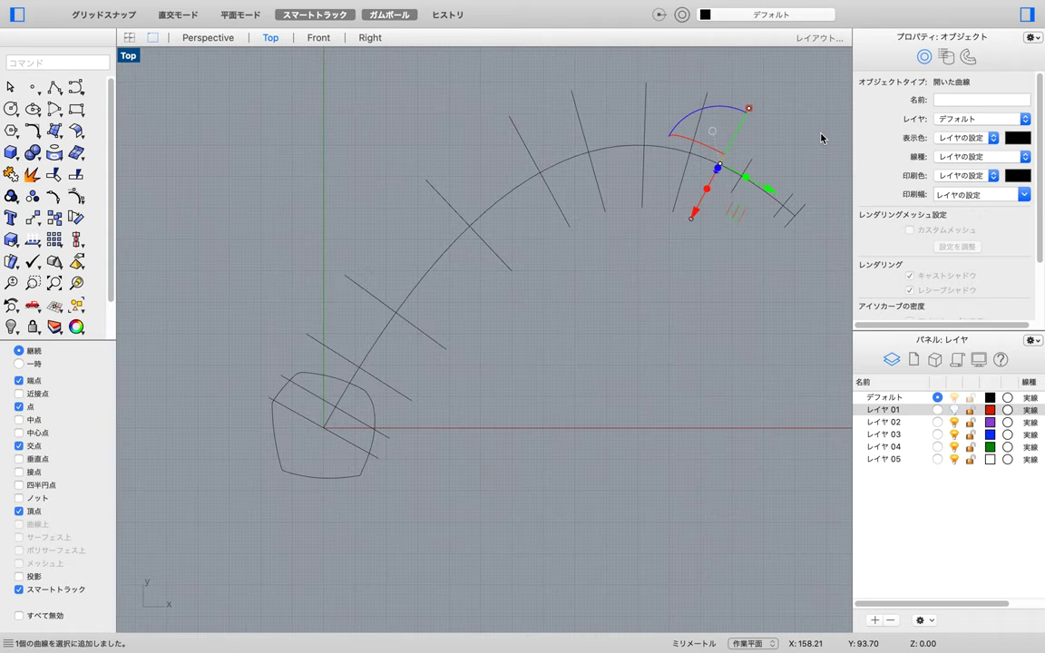
left_click(748, 110)
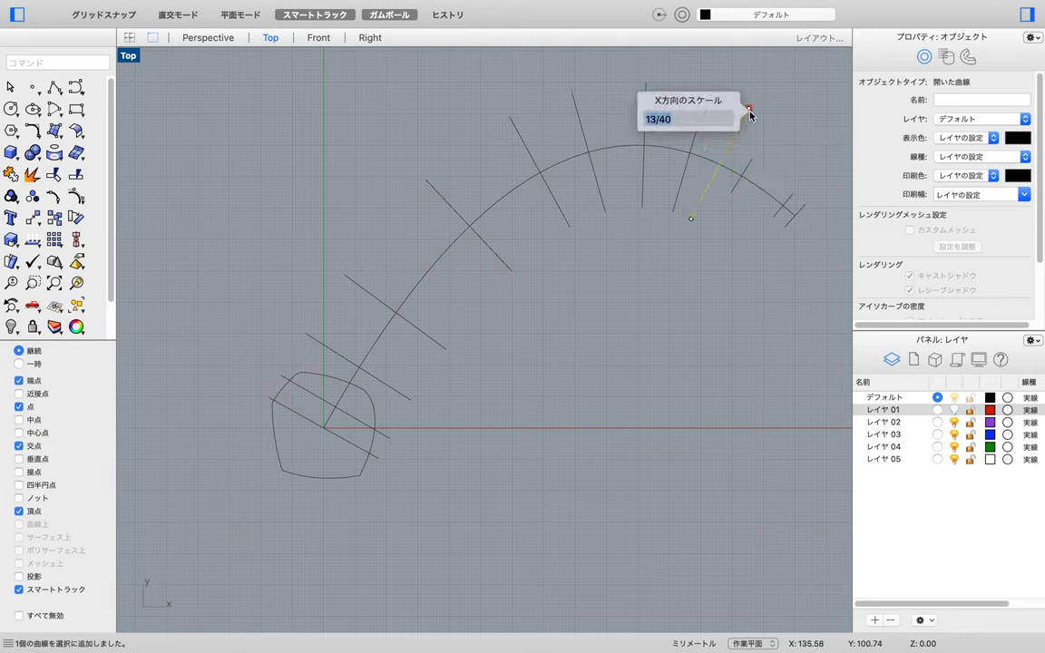
type("0.5")
key("Return")
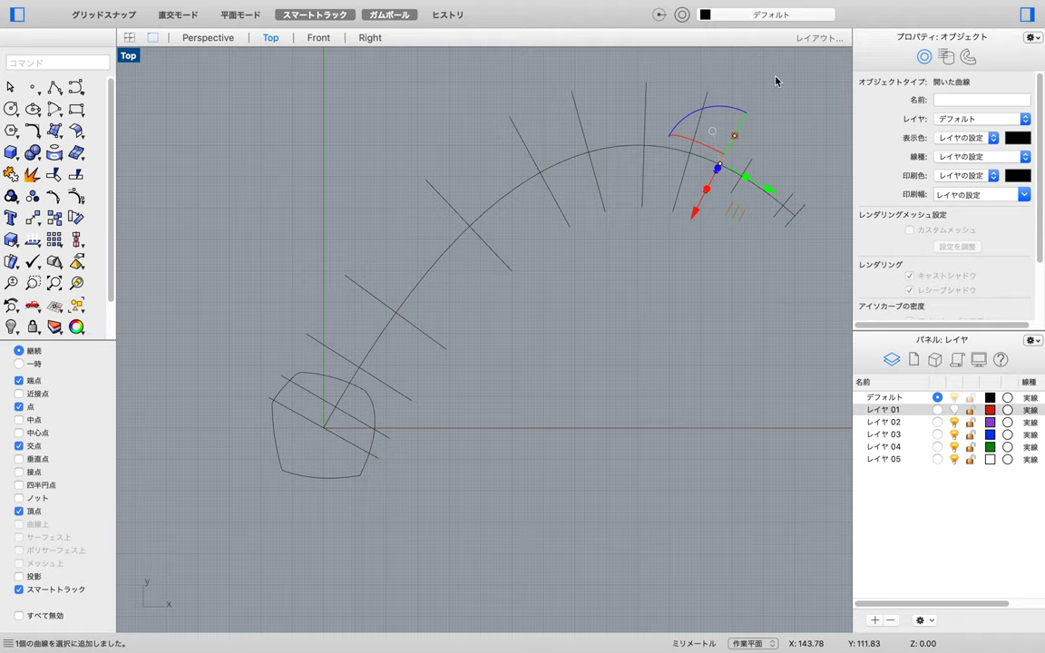
Scale the fifth cross line from the tip by 0.75 and the sixth by 0.9 along their gumball X axes.
left_click(735, 137)
left_click(705, 105)
left_click(707, 93)
type("0.75")
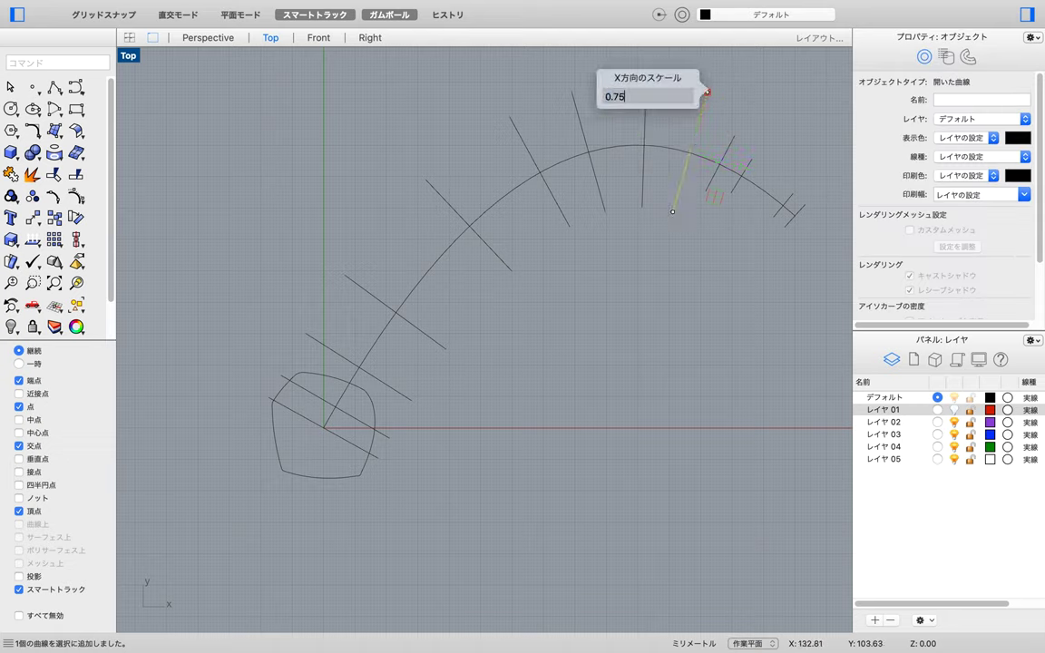
key("Return")
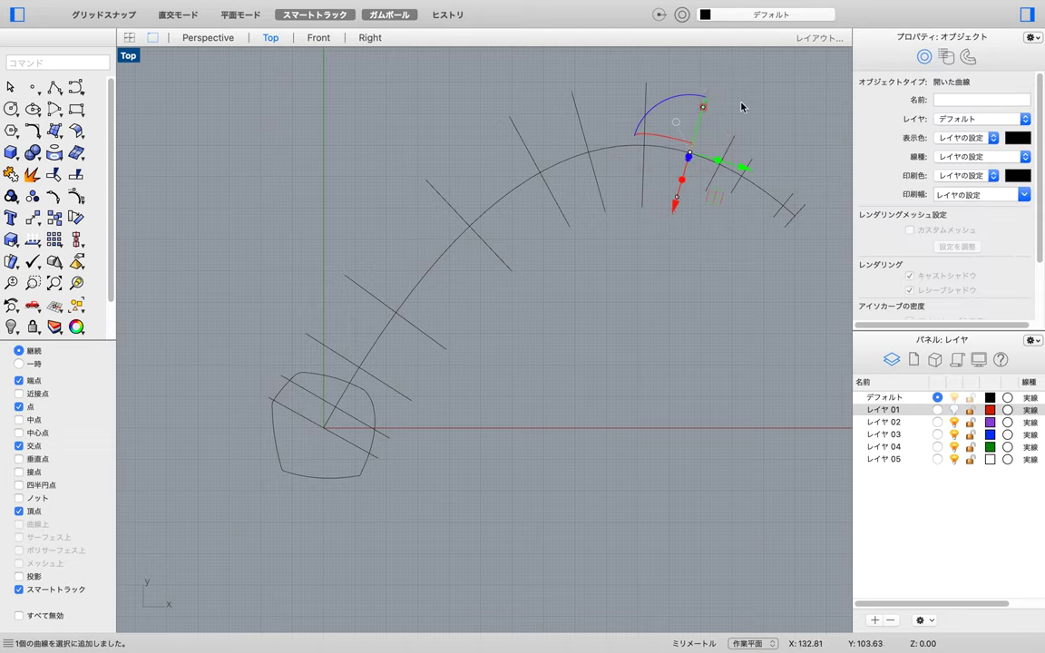
key("Escape")
left_click(646, 127)
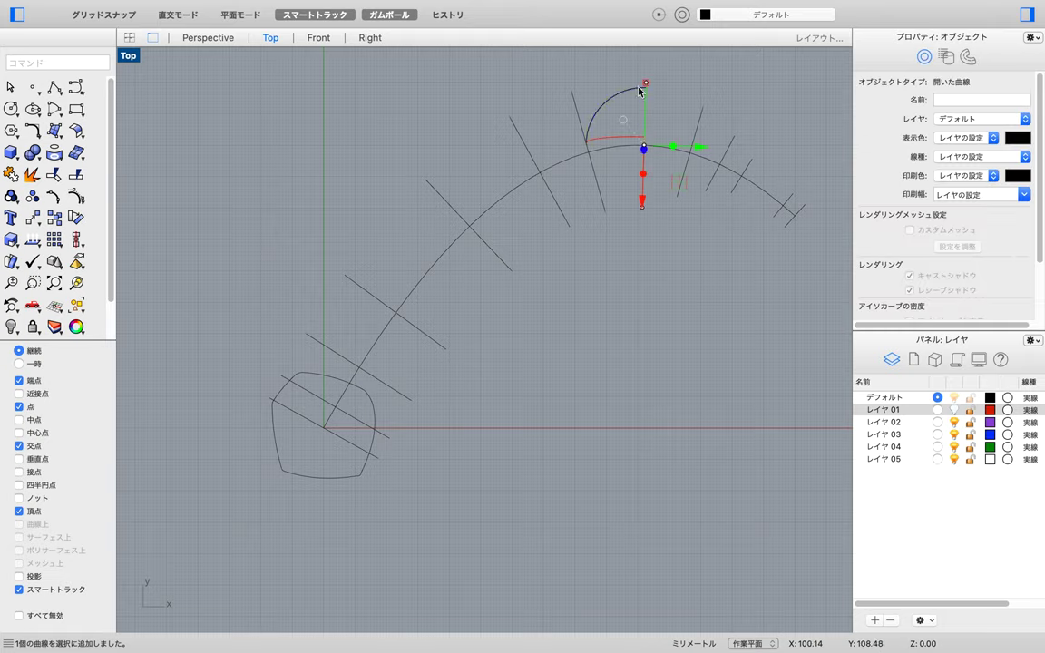
left_click(645, 84)
type("0.9")
key("Return")
key("Escape")
Try to scale the seventh and eighth cross lines from the tip along their X axes.
left_click(585, 144)
left_click(571, 93)
key("Return")
left_click(519, 129)
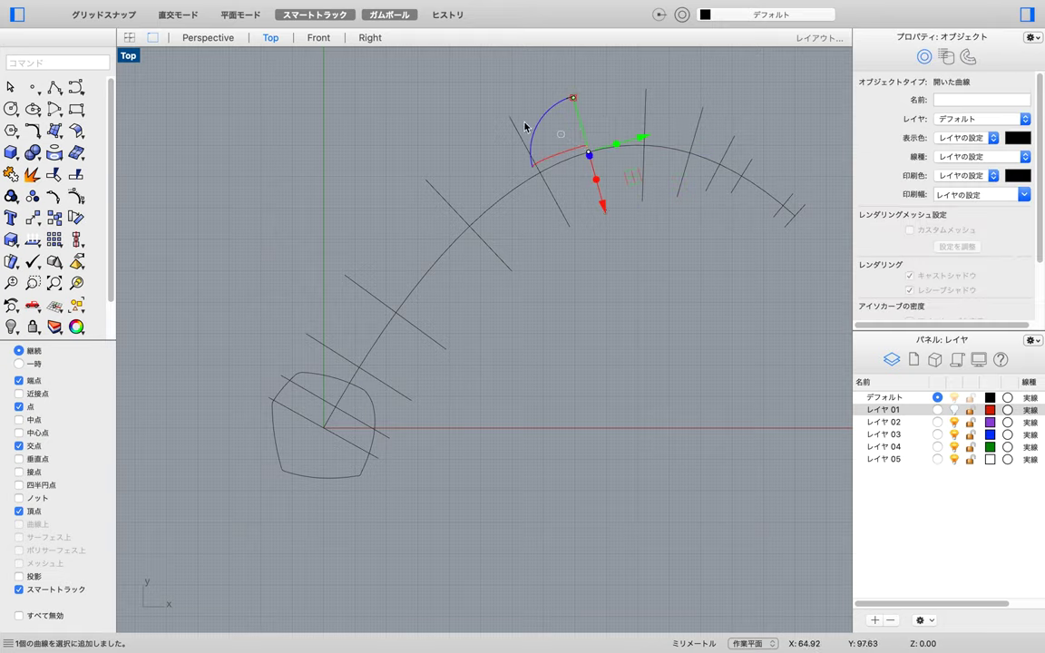
left_click(509, 118)
key("Return")
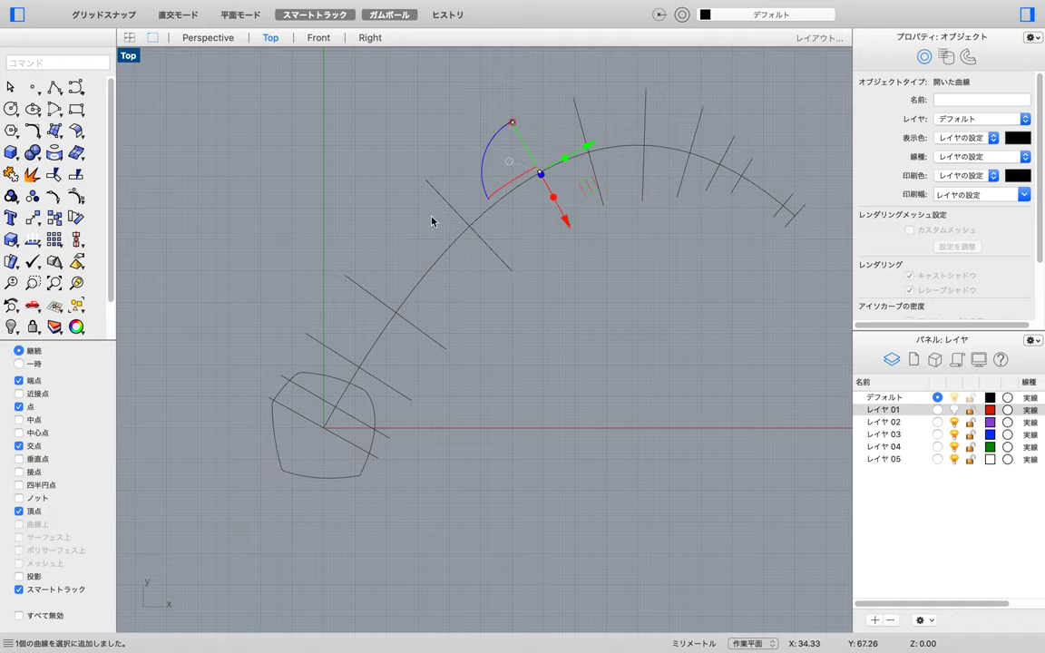
Undo the last scalings of the seventh and eighth cross lines, with the command history displayed.
left_click(583, 124)
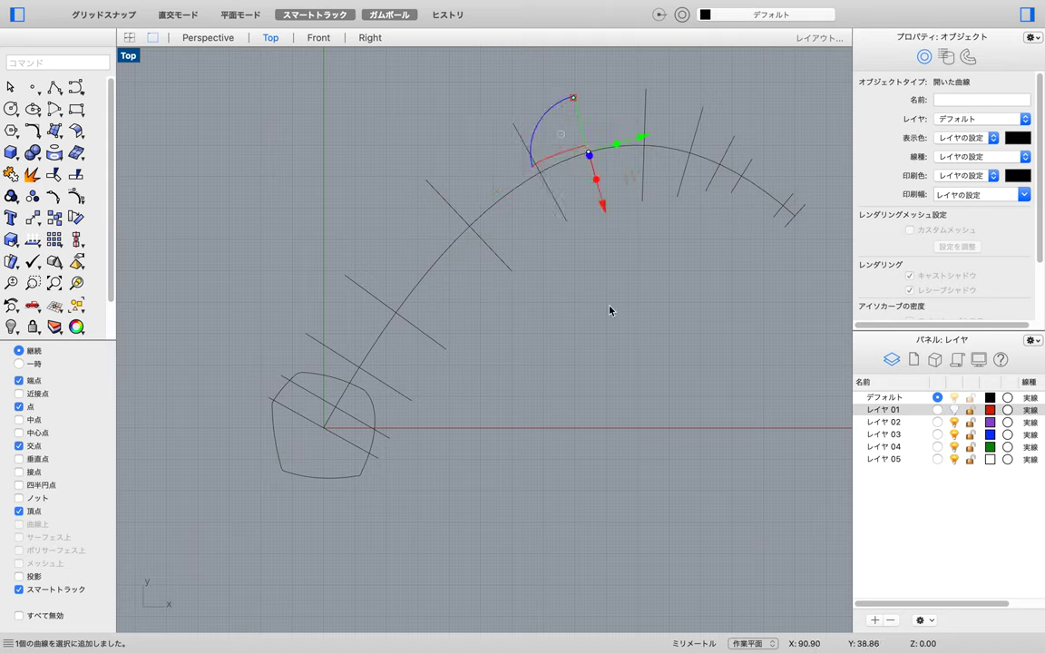
left_click(935, 359)
left_click(957, 360)
key("super+z")
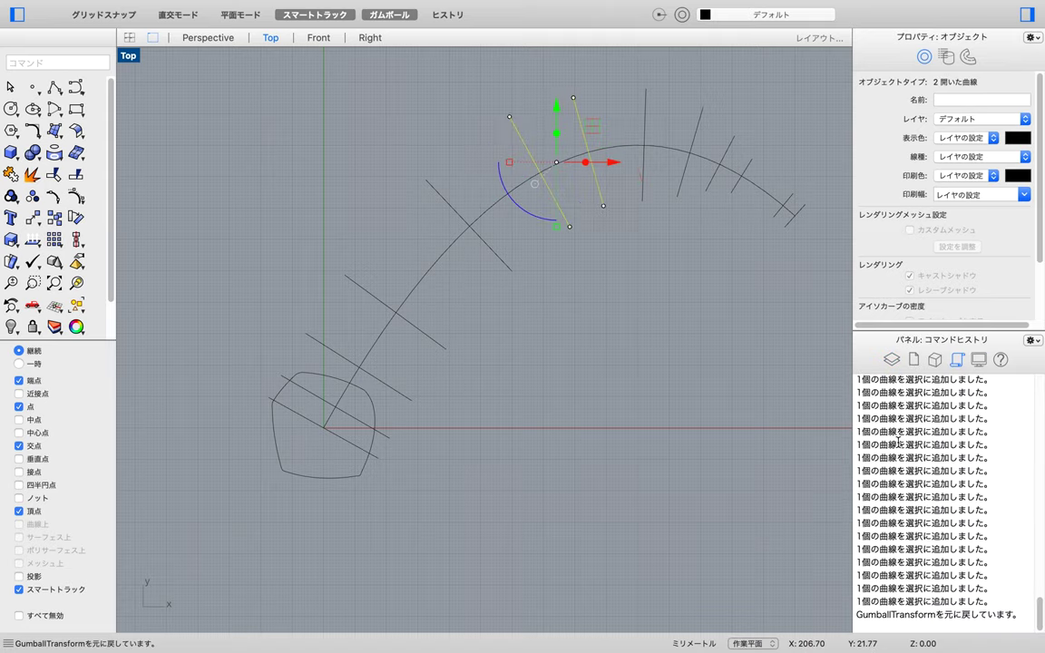
key("super+z")
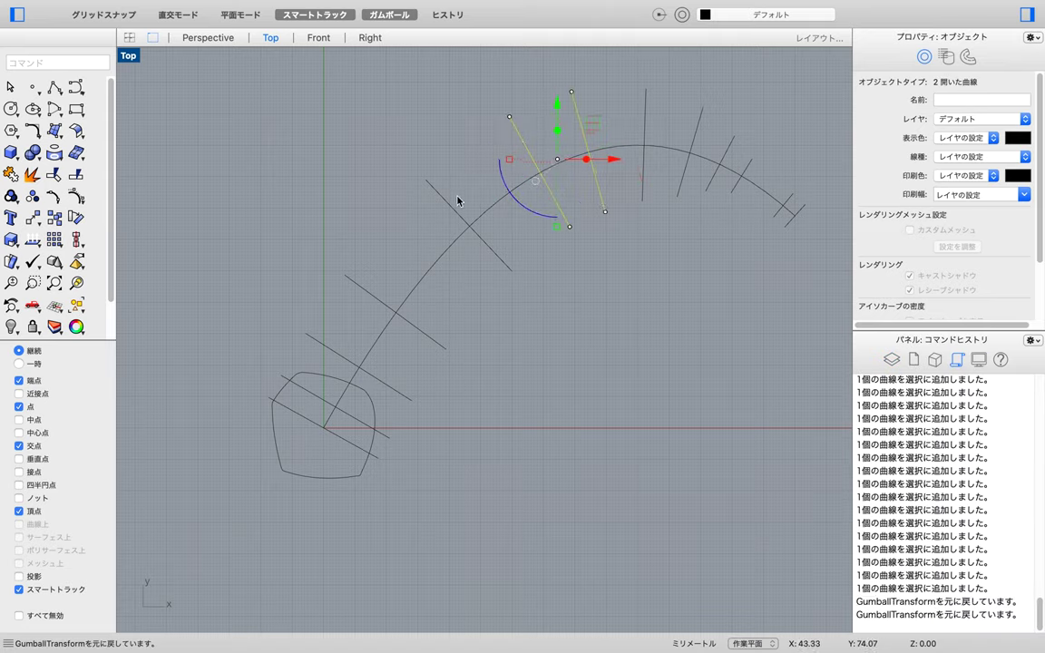
left_click(602, 323)
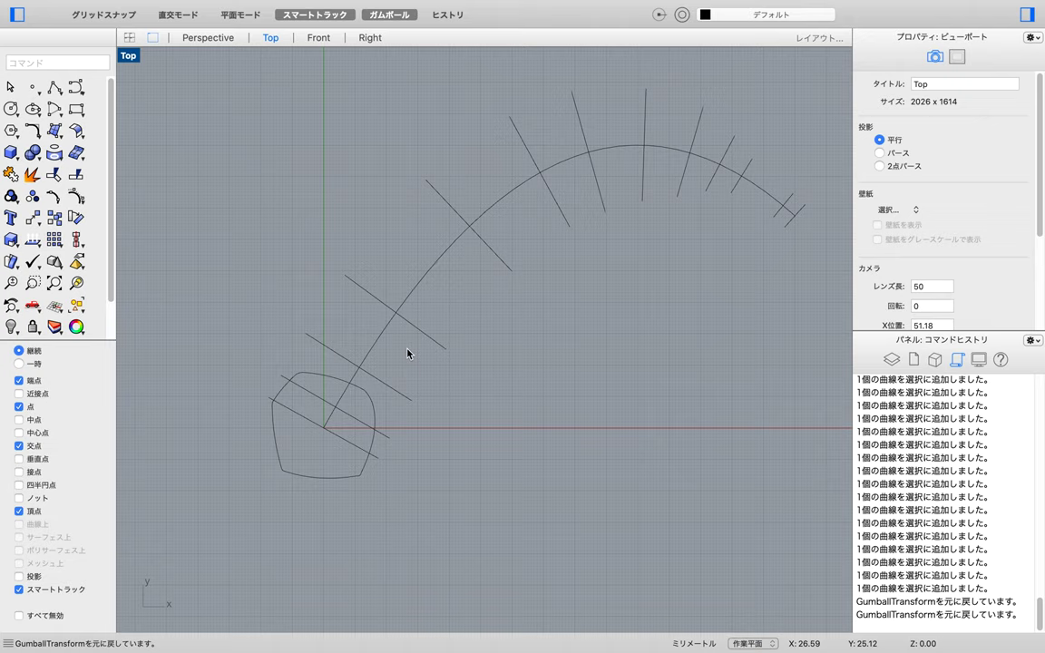
Shorten the ninth and tenth cross lines from the tip slightly by scaling them along their X axes.
left_click(494, 252)
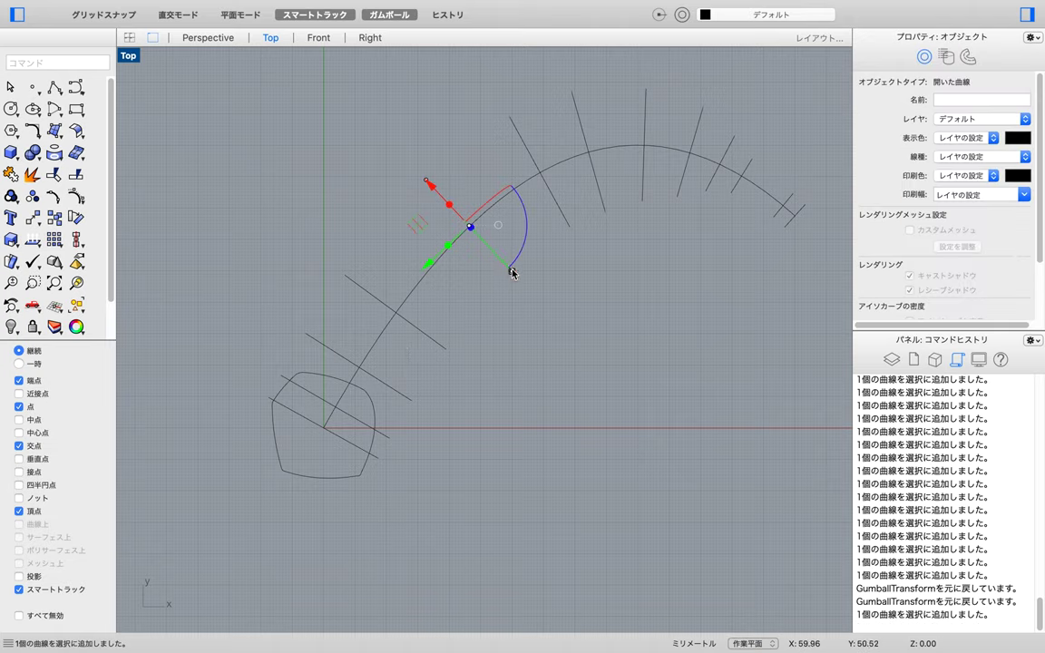
left_click(511, 270)
type("0")
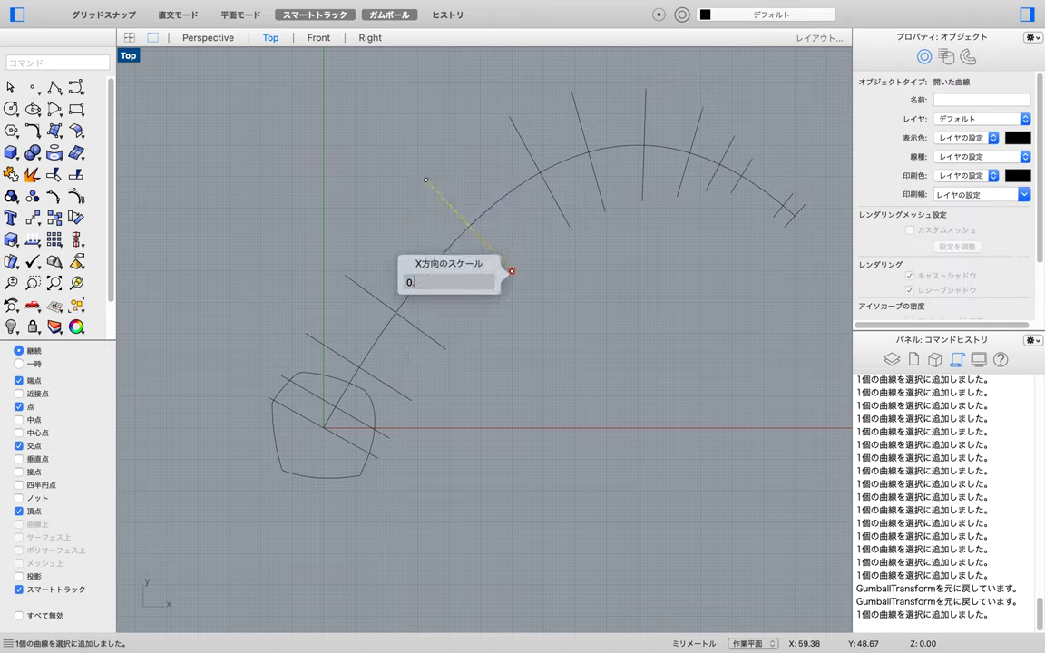
key("Return")
left_click(440, 344)
left_click(447, 349)
type("0.95")
key("Return")
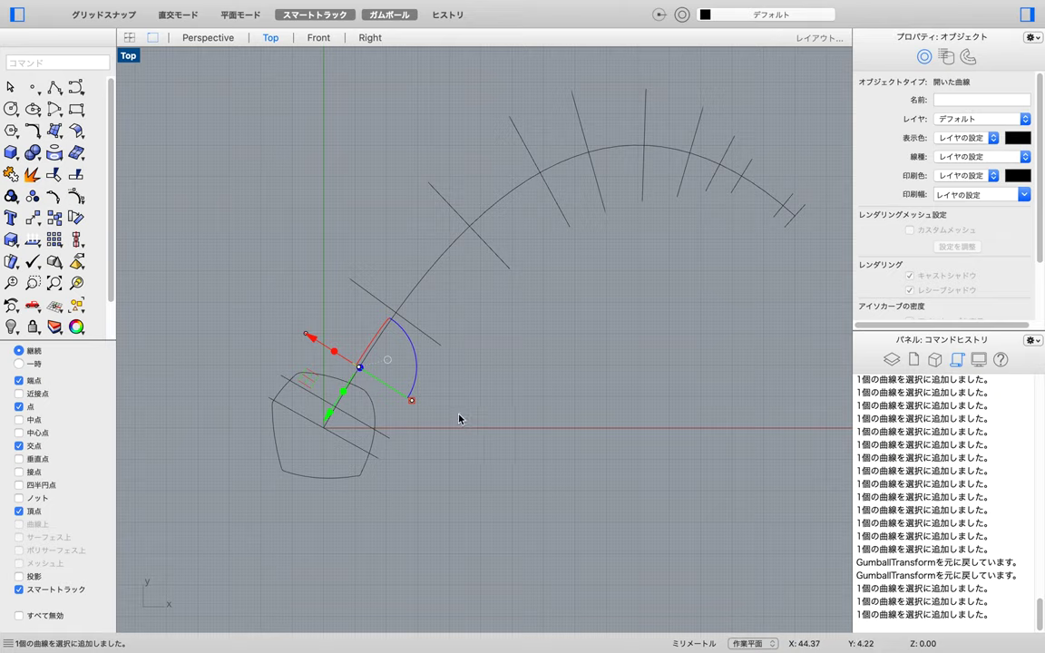
Scale the eleventh cross line from the tip by 0.87 and the twelfth by 0.5 along their X axes.
left_click(411, 400)
type("0.87")
key("Return")
left_click(441, 439)
left_click(385, 438)
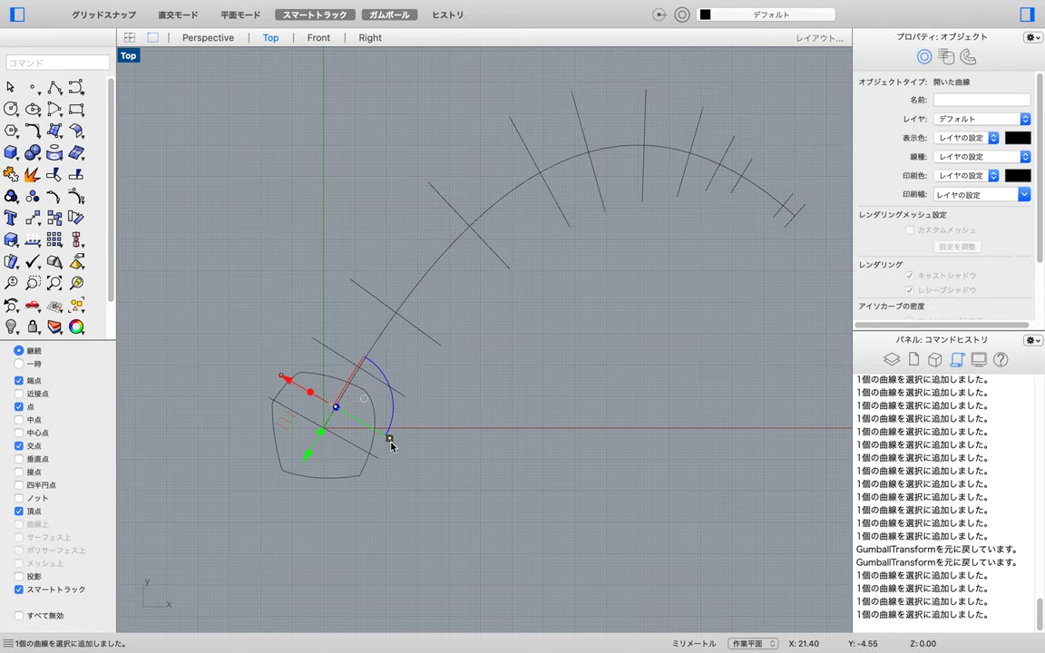
left_click(389, 439)
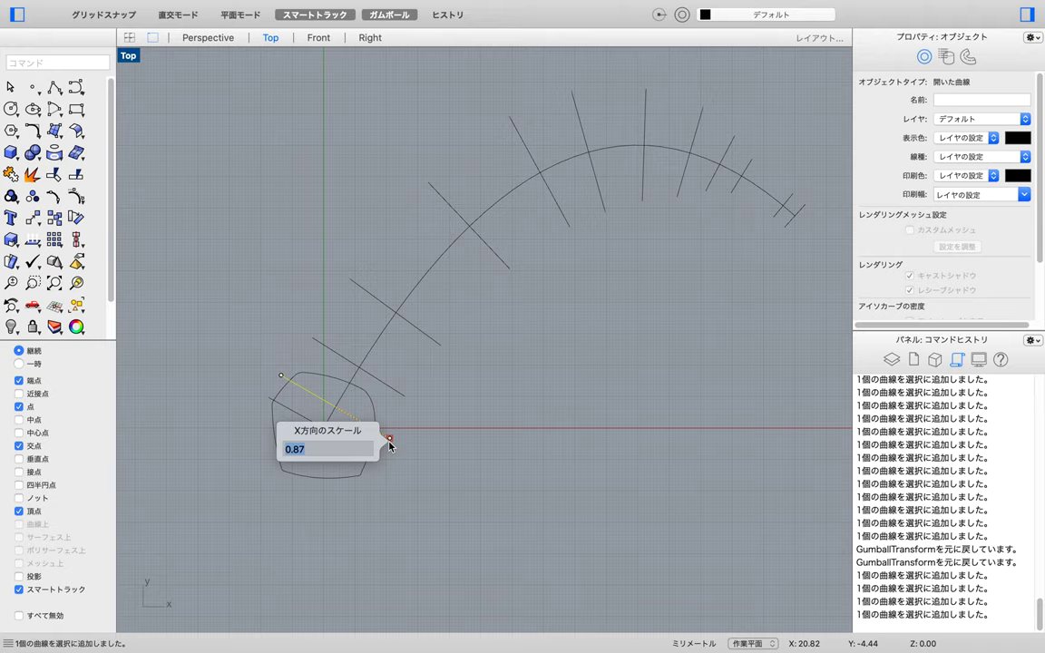
type("0.5")
key("Return")
Scale the base cross line at the origin by 0.25 along its X axis.
left_click(381, 463)
type("0")
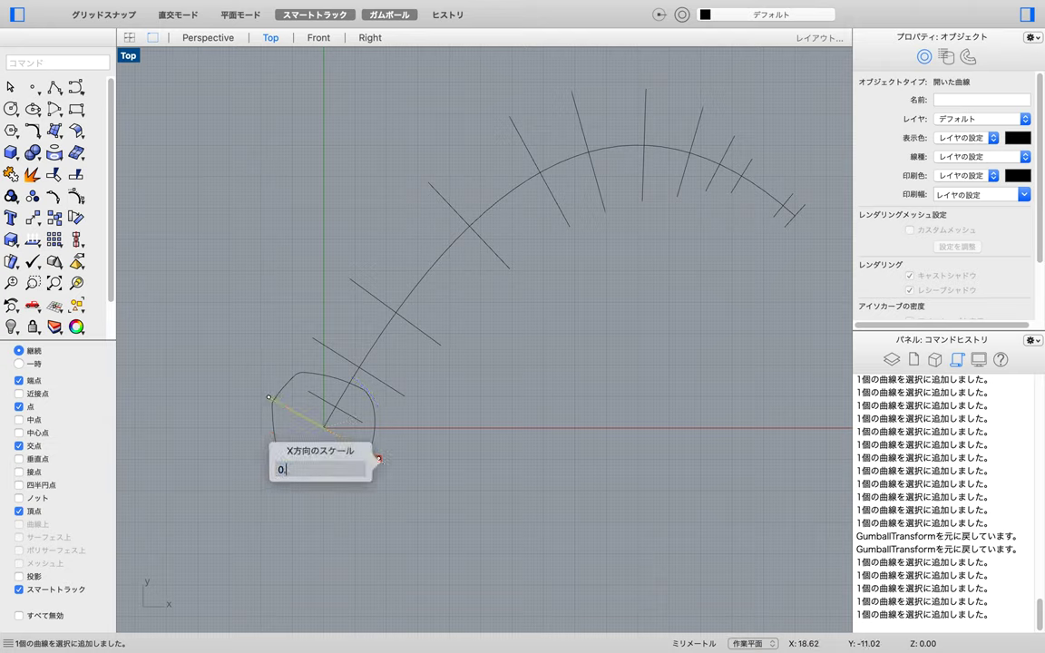
type(".25")
key("Return")
left_click(470, 506)
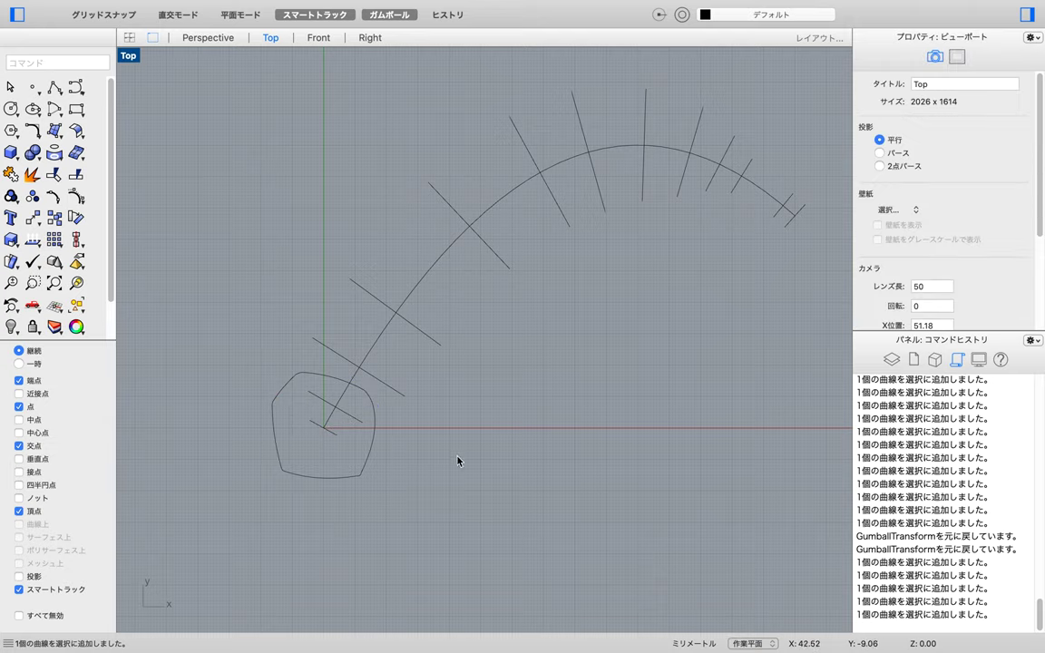
Draw a degree-3 curve through the outer ends of the cross lines, from the base at the origin to the tip.
type("curve")
key("Return")
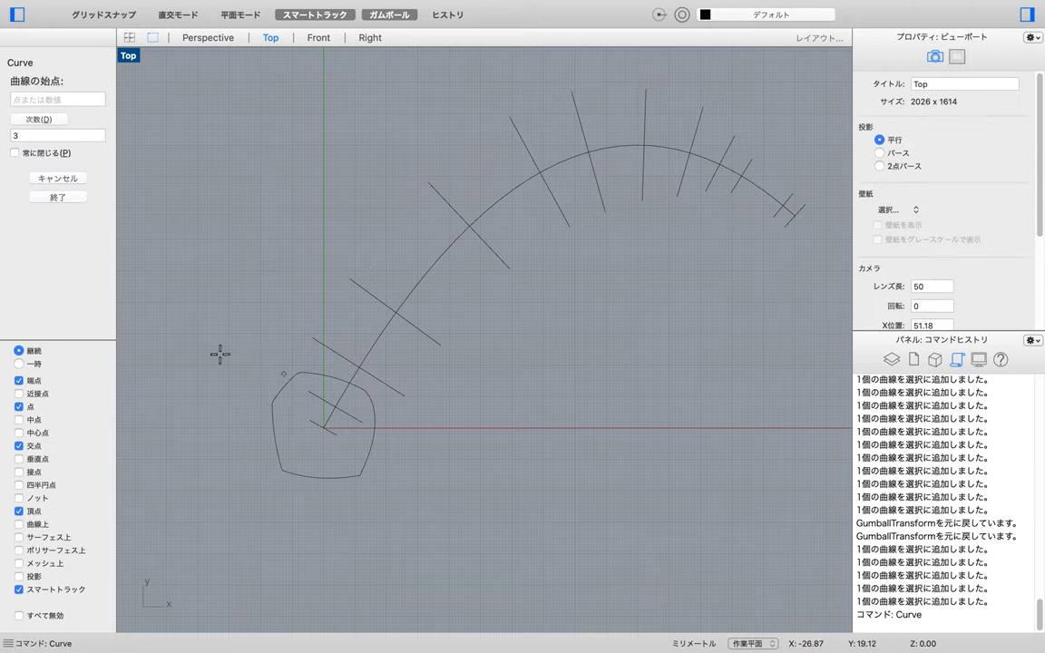
left_click(308, 422)
left_click(309, 391)
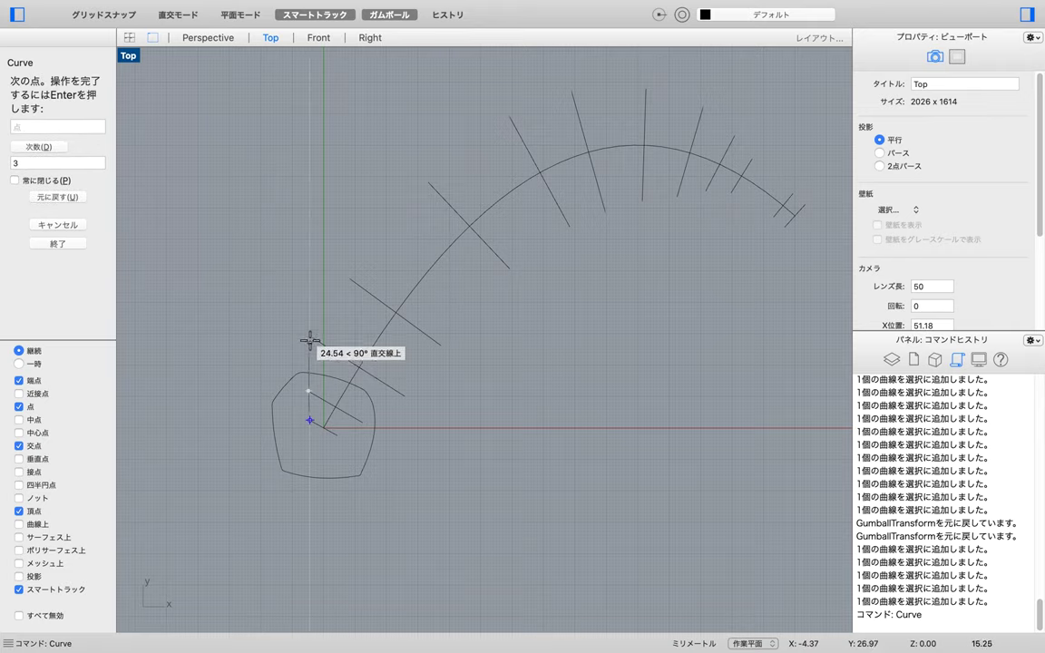
left_click(350, 279)
left_click(428, 182)
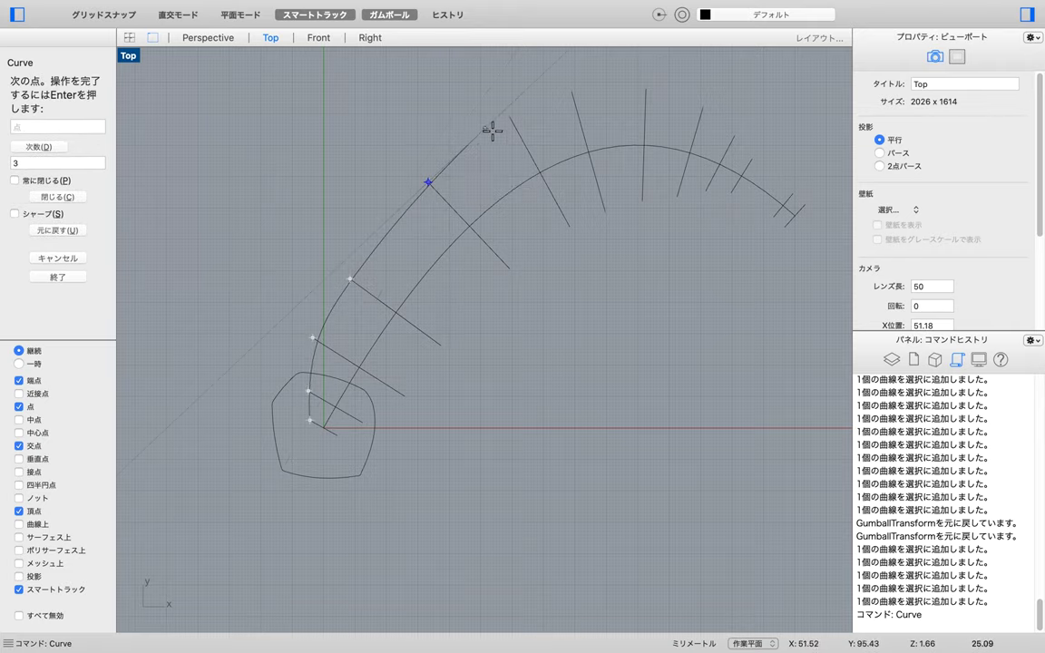
left_click(510, 117)
left_click(570, 91)
left_click(645, 89)
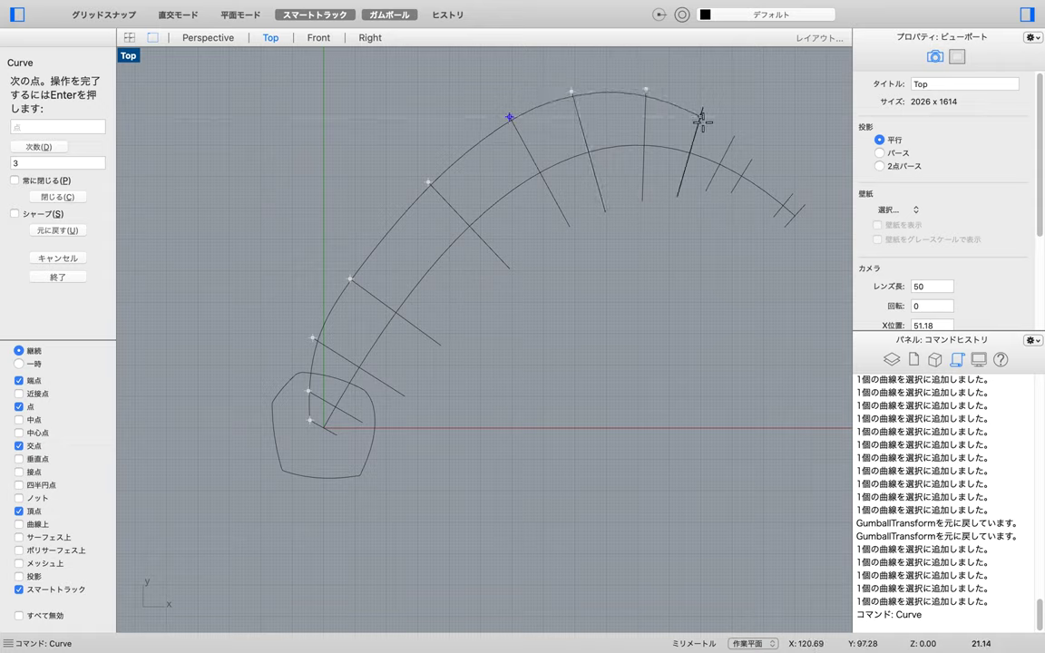
left_click(703, 108)
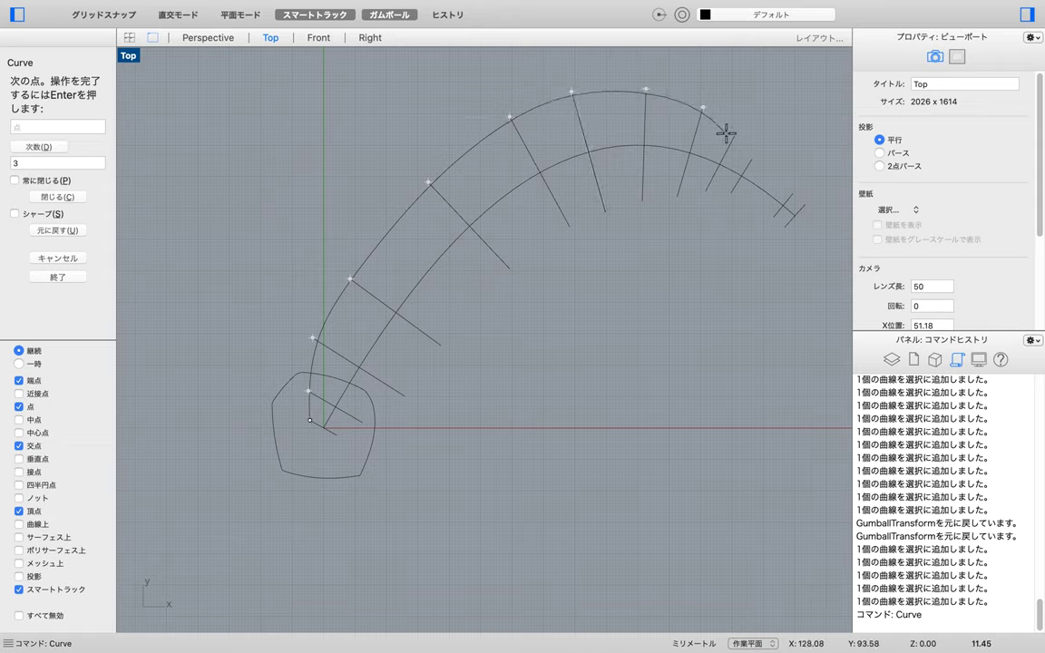
left_click(731, 134)
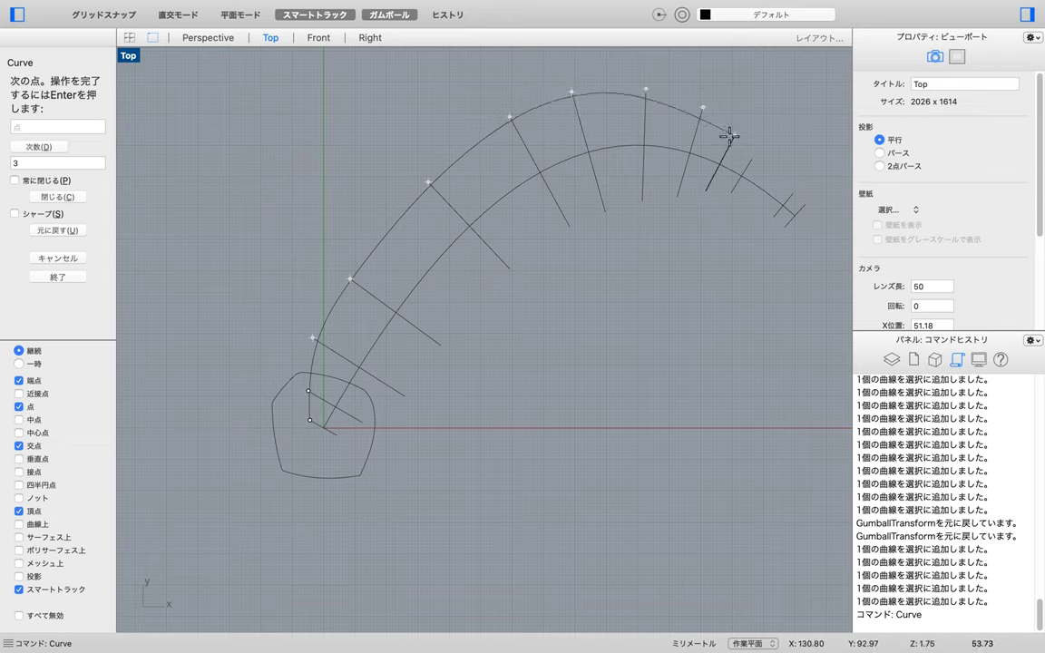
left_click(570, 91)
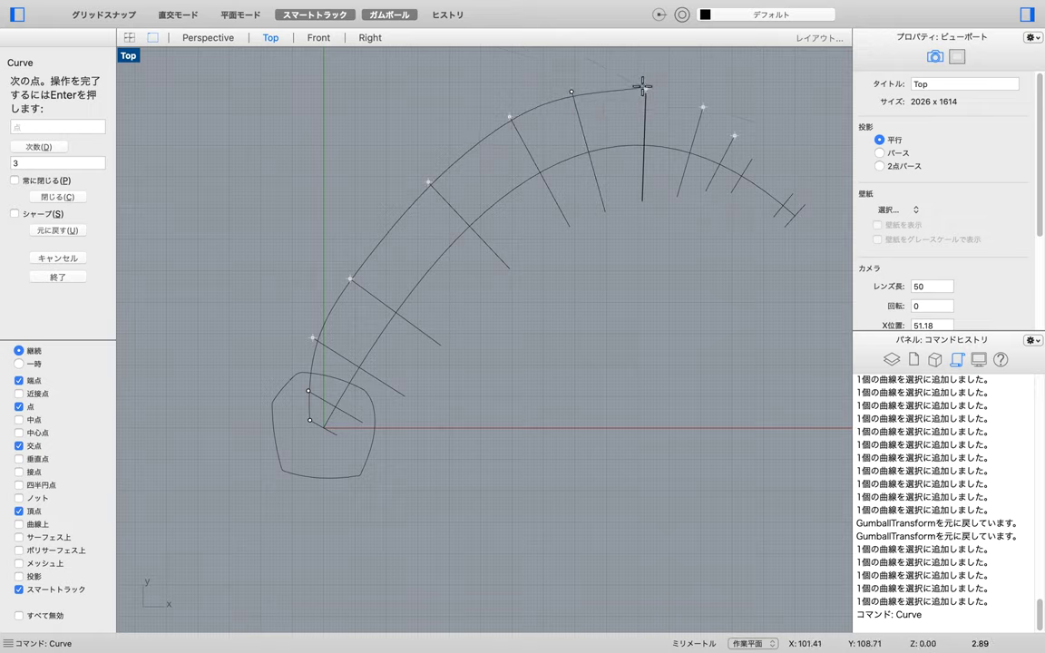
left_click(703, 108)
left_click(734, 136)
left_click(752, 158)
left_click(793, 195)
left_click(805, 205)
key("Return")
Draw a second degree-3 curve through the inner ends of the cross lines, from the base to the tip.
type("Cutve")
key("Return")
left_click(337, 434)
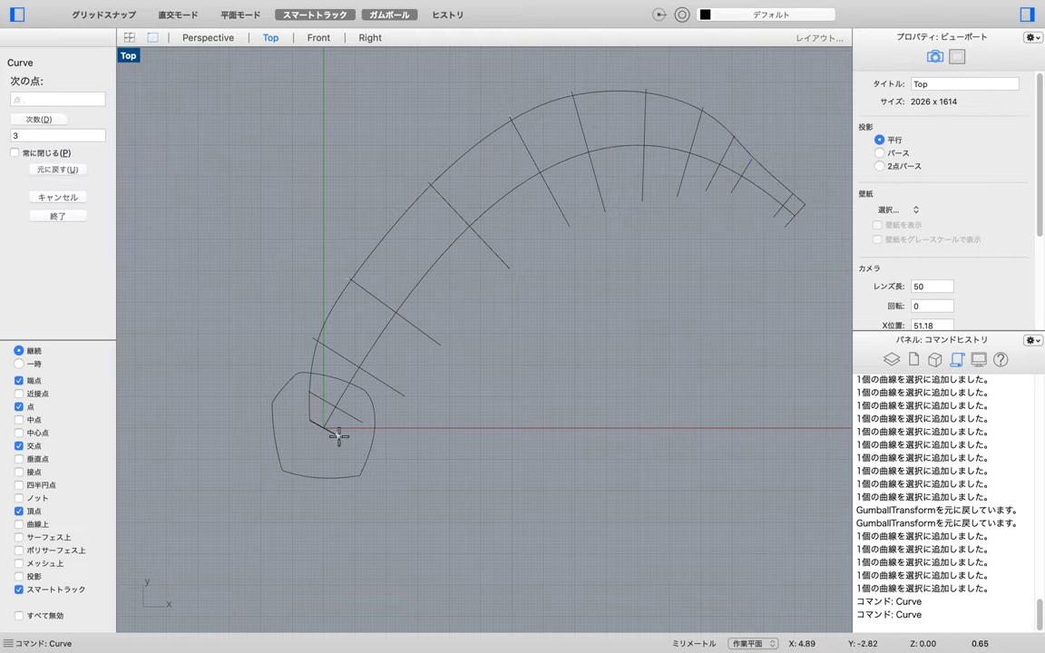
left_click(362, 422)
left_click(404, 395)
left_click(439, 344)
left_click(509, 268)
left_click(569, 226)
left_click(605, 212)
left_click(642, 201)
left_click(676, 196)
left_click(706, 192)
left_click(731, 194)
left_click(774, 217)
key("Return")
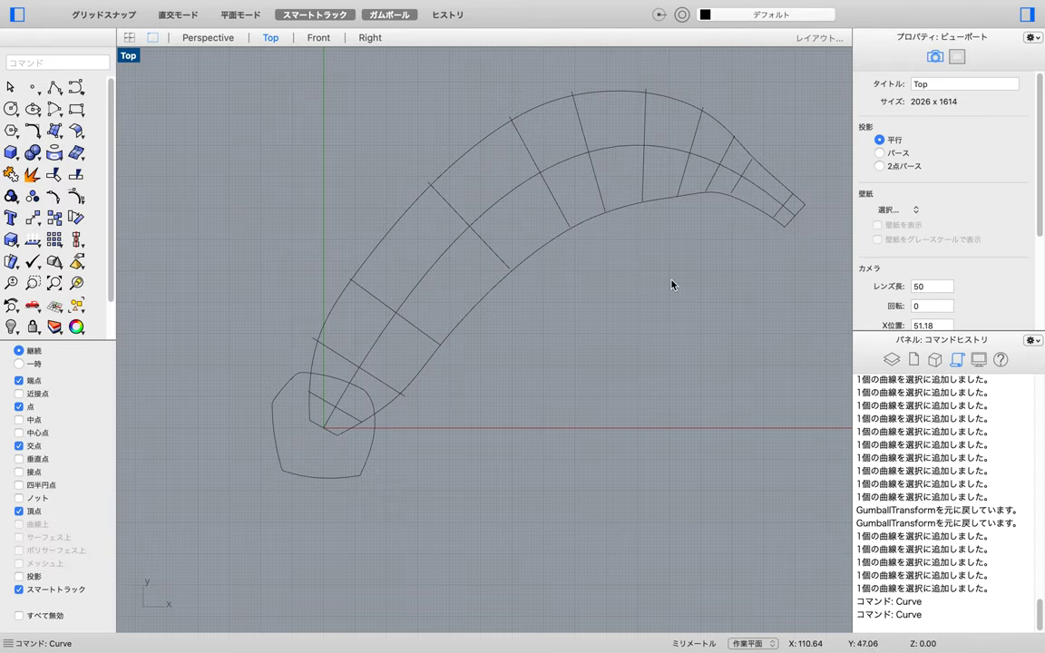
Place the area centroid point of the rounded five-sided profile with AreaCentroid.
type("Centermark")
left_click(39, 103)
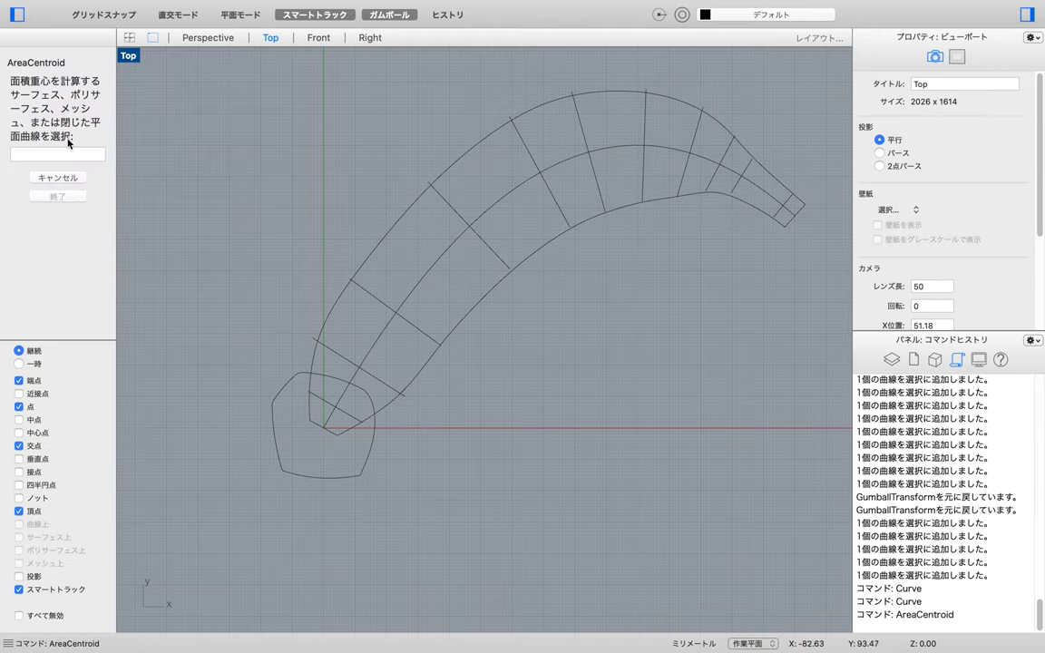
left_click(305, 480)
Move the profile and its centroid point from the centroid to the arch curve's start at the origin.
scroll(299, 442, "up", 5)
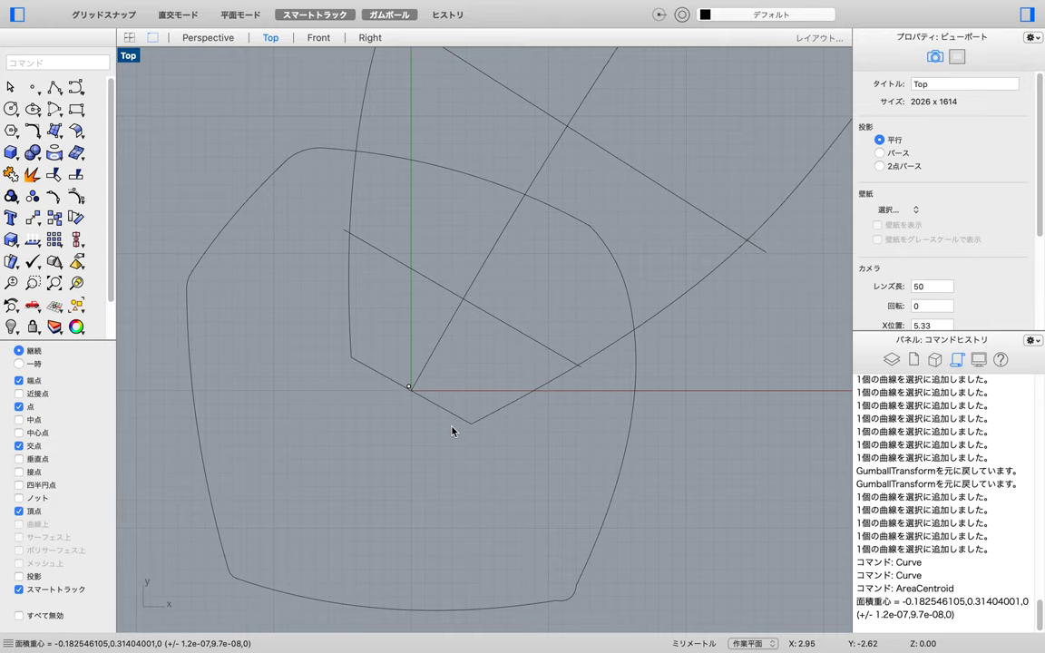
type("Move")
key("Return")
left_click(595, 549)
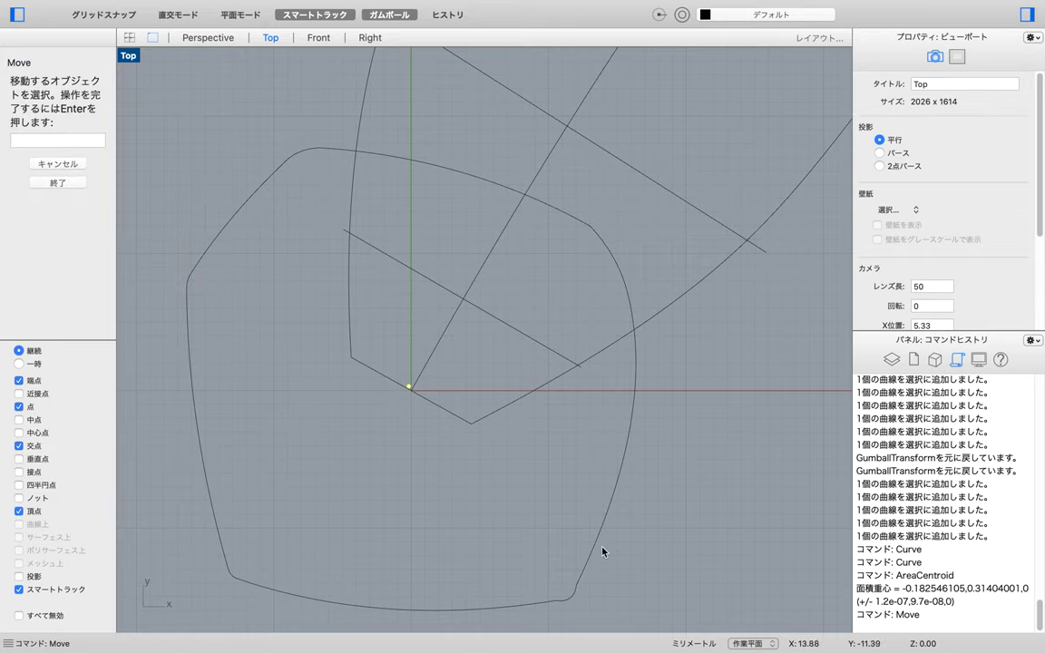
key("Return")
scroll(408, 390, "up", 3)
left_click(407, 402)
left_click(419, 426)
Rotate the profile about the origin by about 61 degrees, from the green Y axis to the base cross line's direction.
scroll(417, 424, "down", 5)
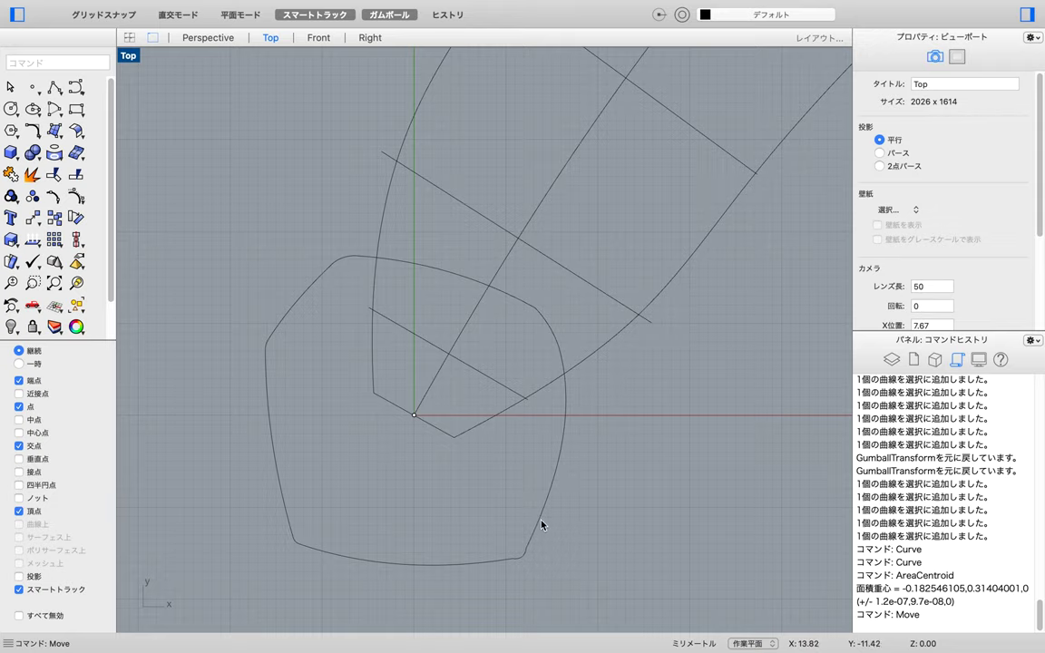
type("ro")
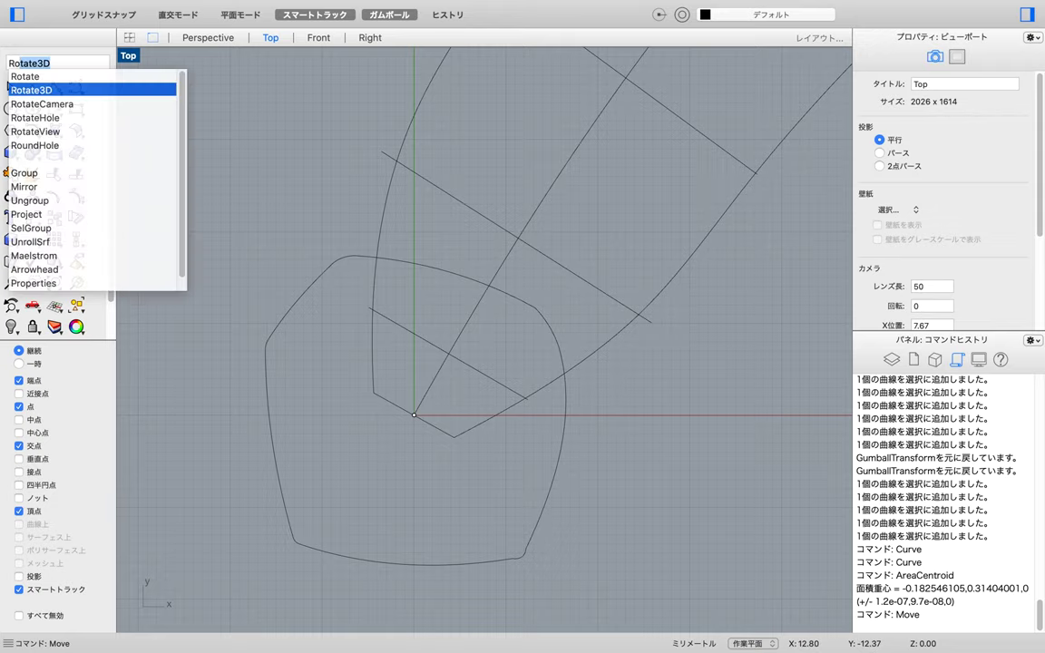
key("BackSpace")
key("Return")
left_click(541, 518)
key("Return")
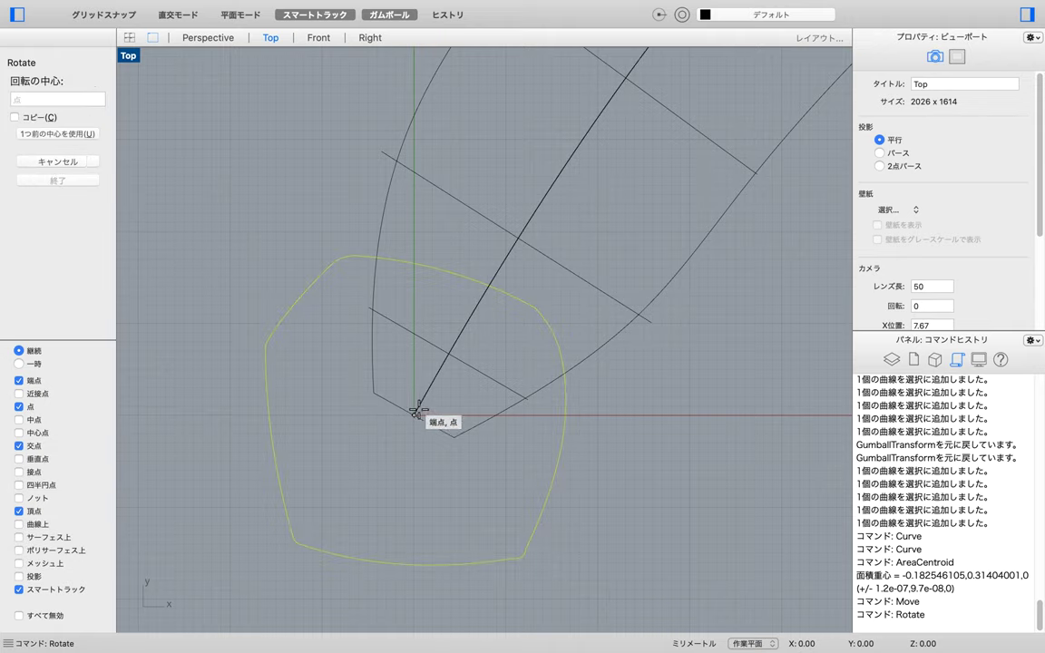
left_click(415, 414)
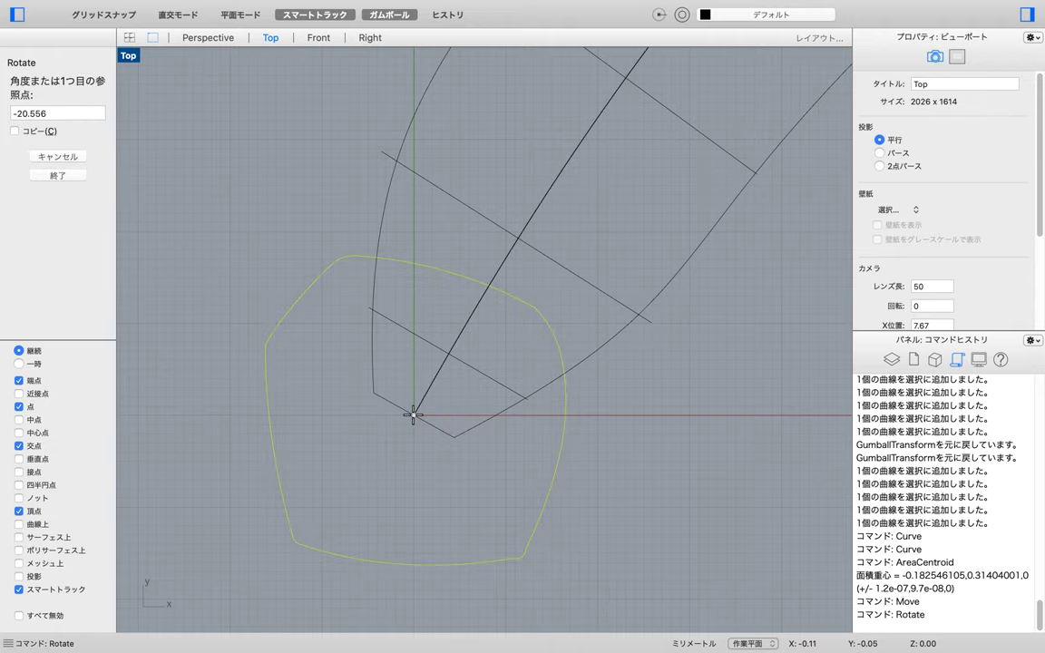
left_click(414, 227)
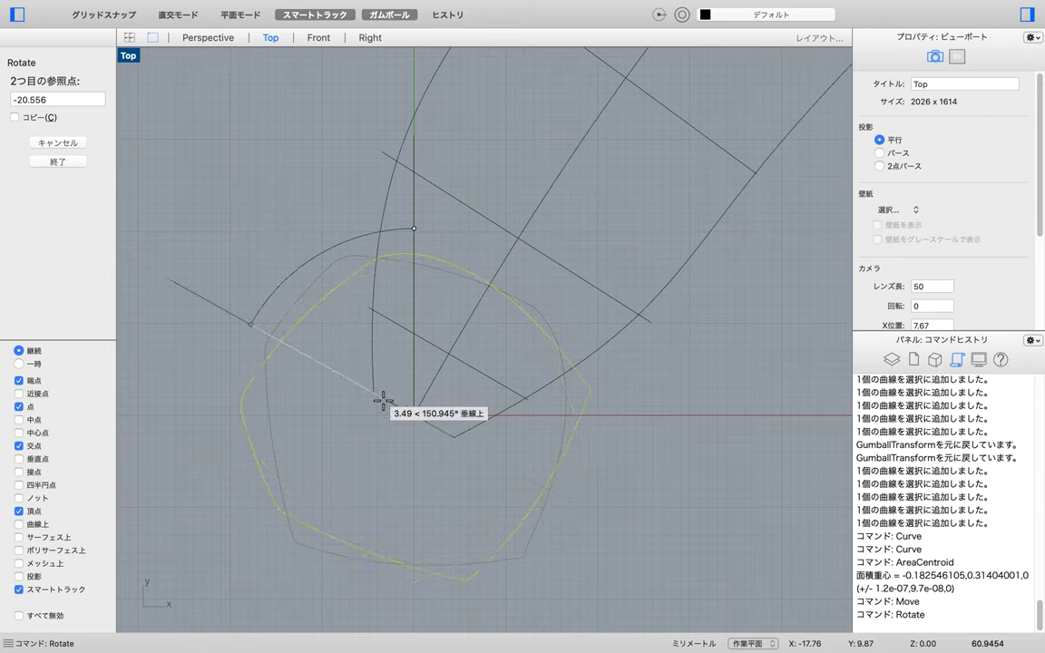
left_click(379, 397)
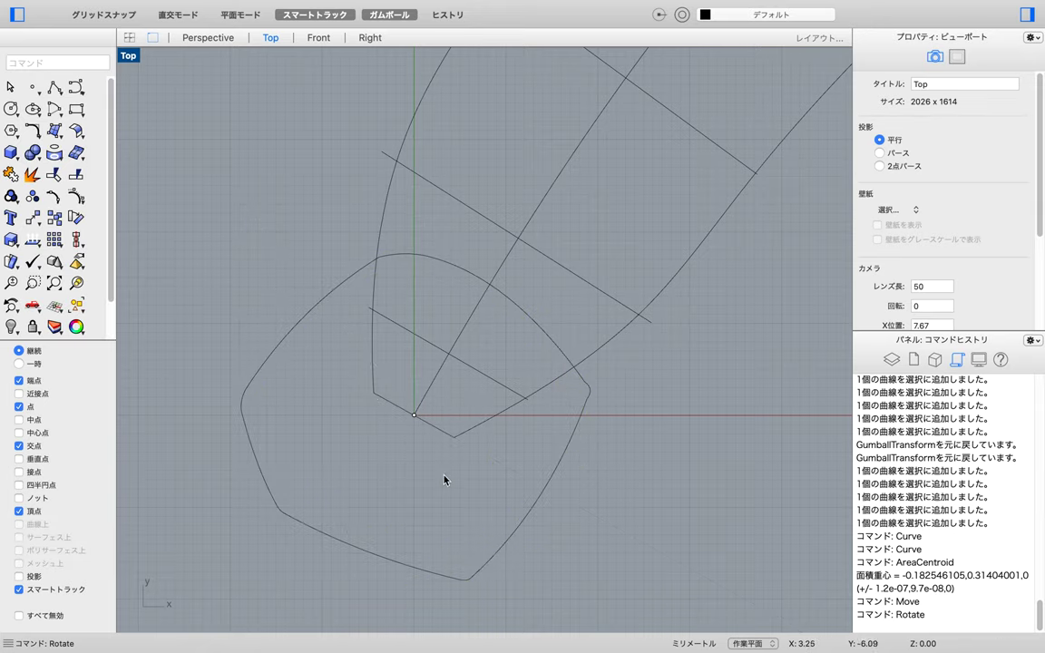
Scale the rounded profile in 2D about the origin so its edge meets the inner end of the base cross line.
type("Scale2D")
key("Return")
left_click(518, 530)
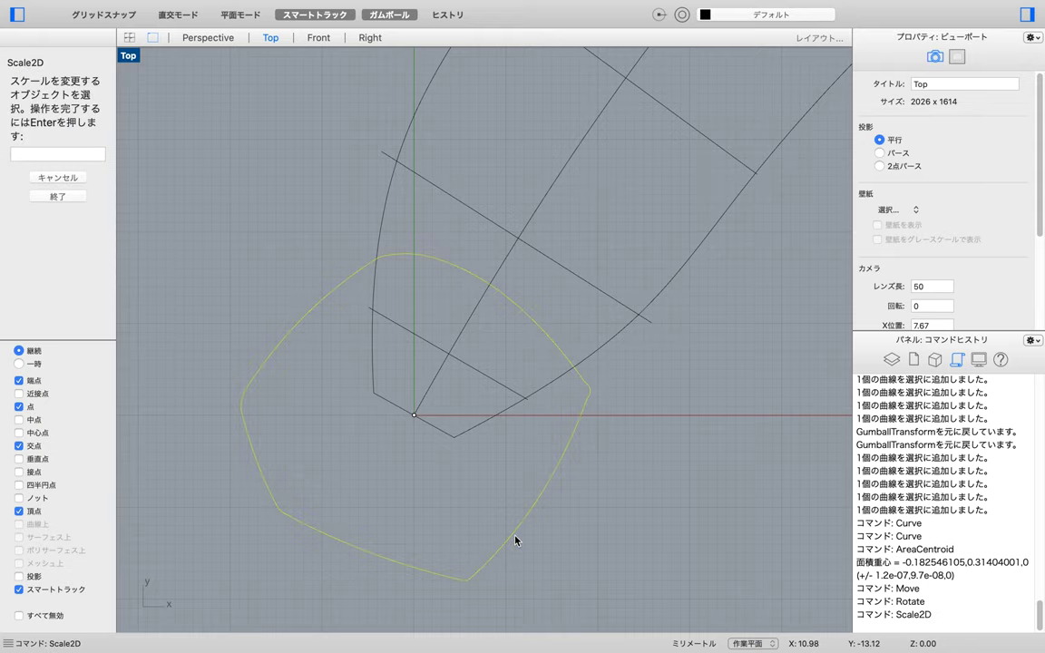
key("Return")
left_click(414, 415)
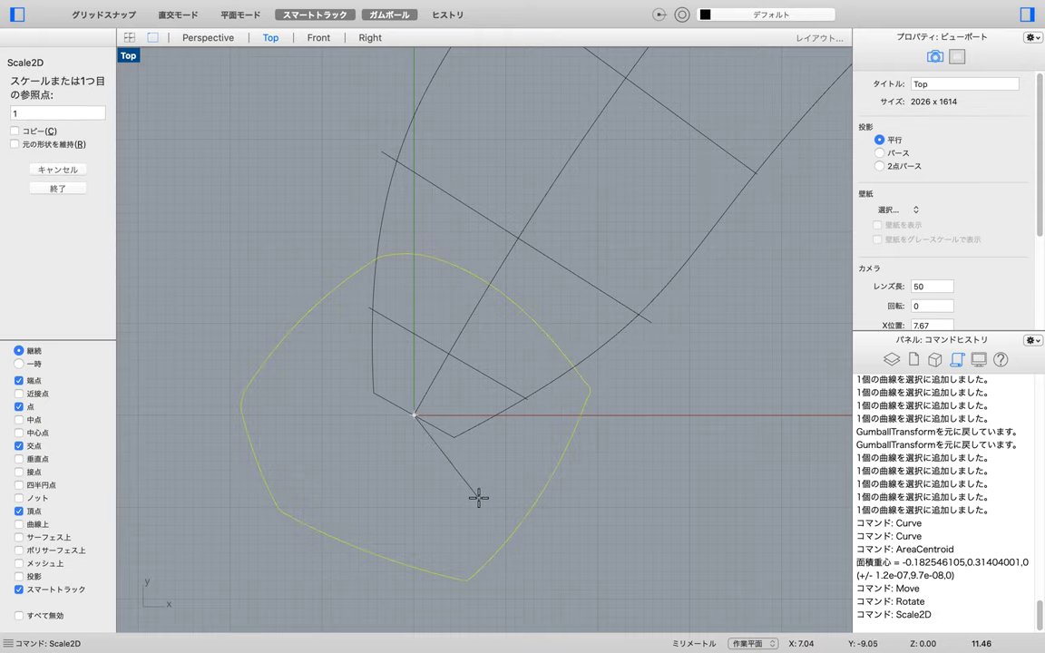
left_click(546, 485)
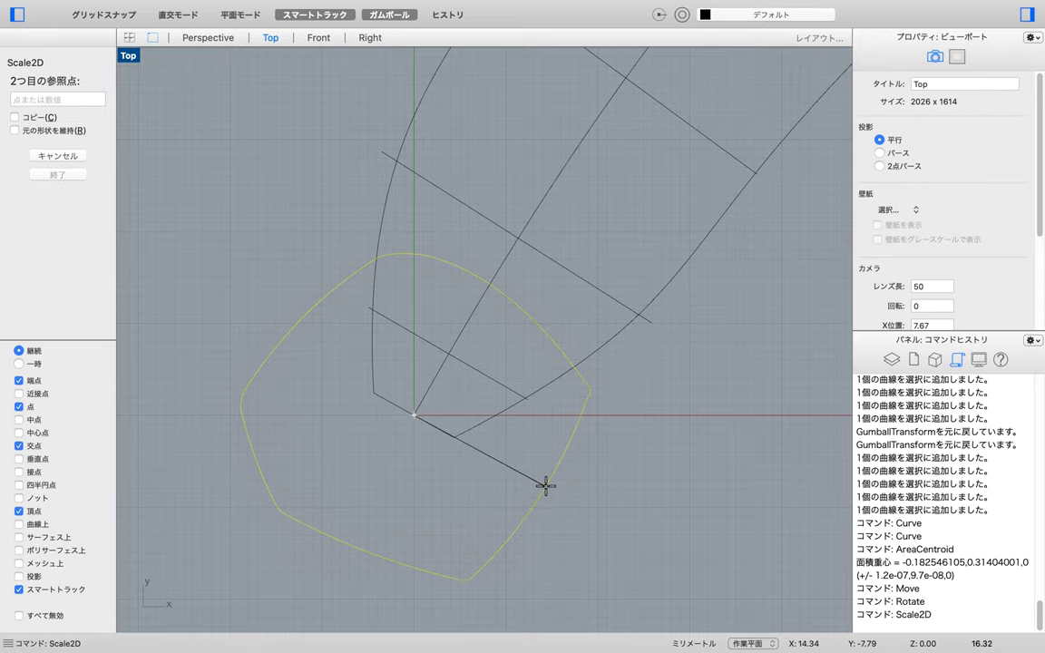
left_click(455, 437)
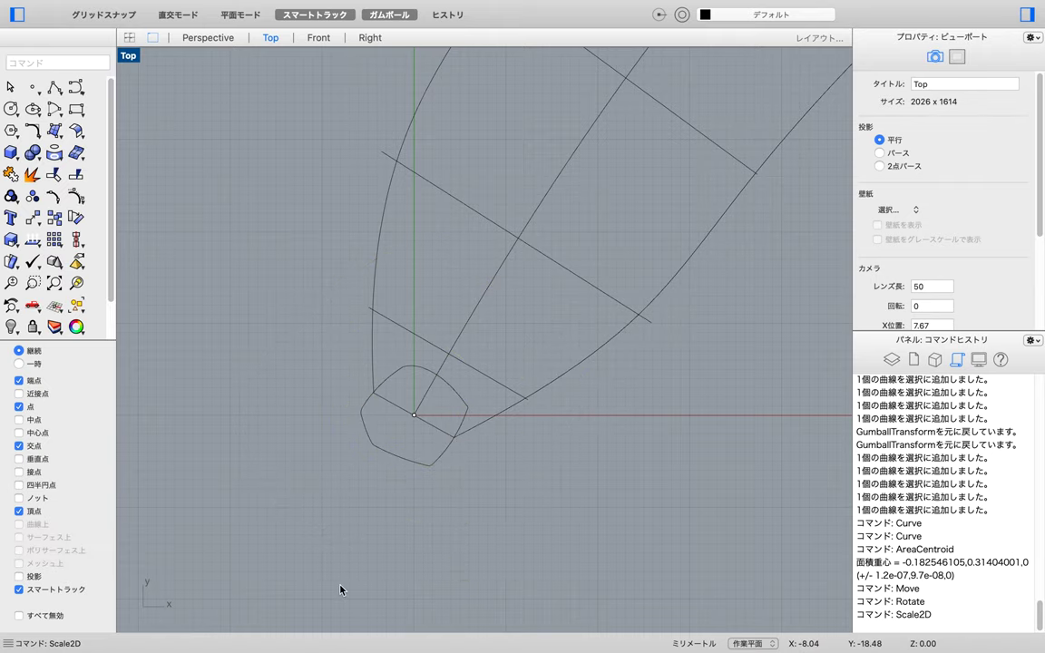
Switch from the Top view to a maximized Perspective view focused on the profile at the base.
double_click(133, 54)
double_click(516, 55)
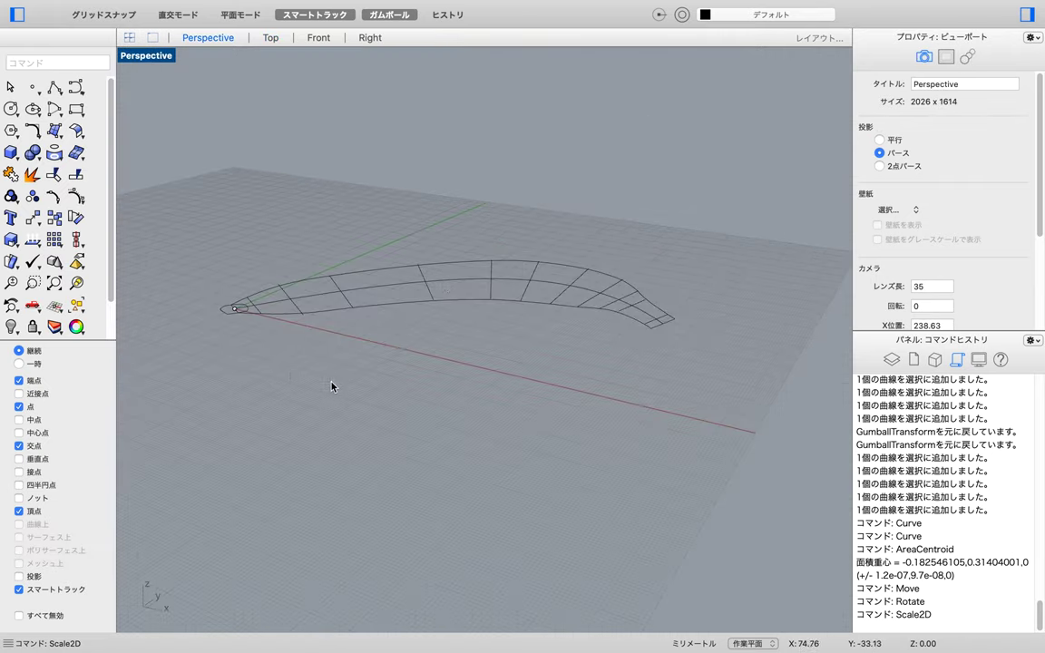
right_click_drag(331, 381, 301, 339)
scroll(234, 366, "up", 11)
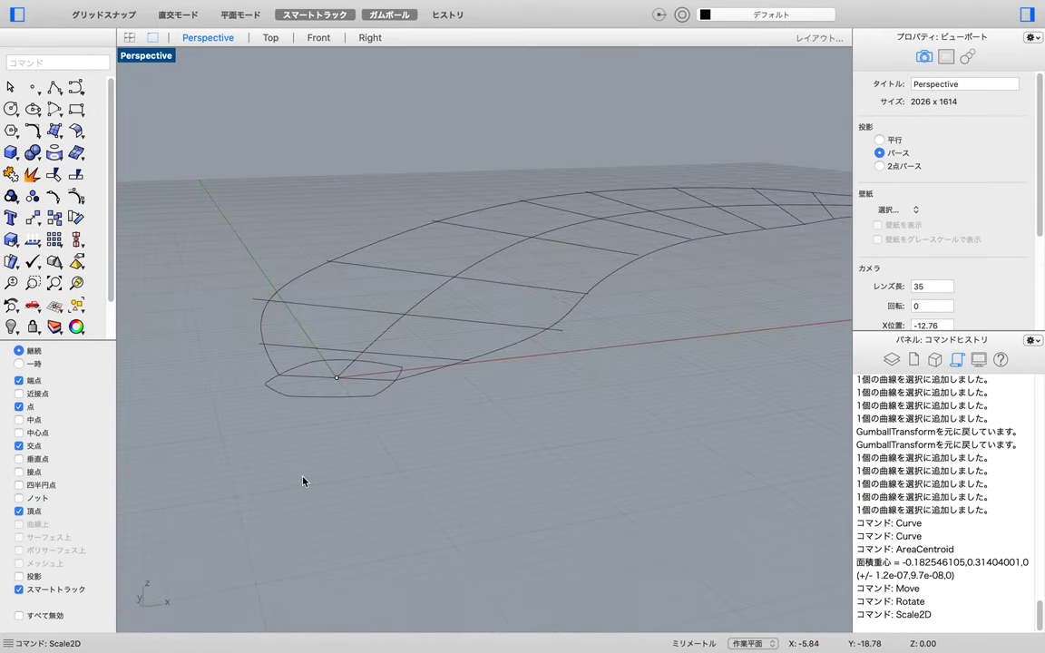
left_click(320, 396)
right_click_drag(621, 336, 585, 388)
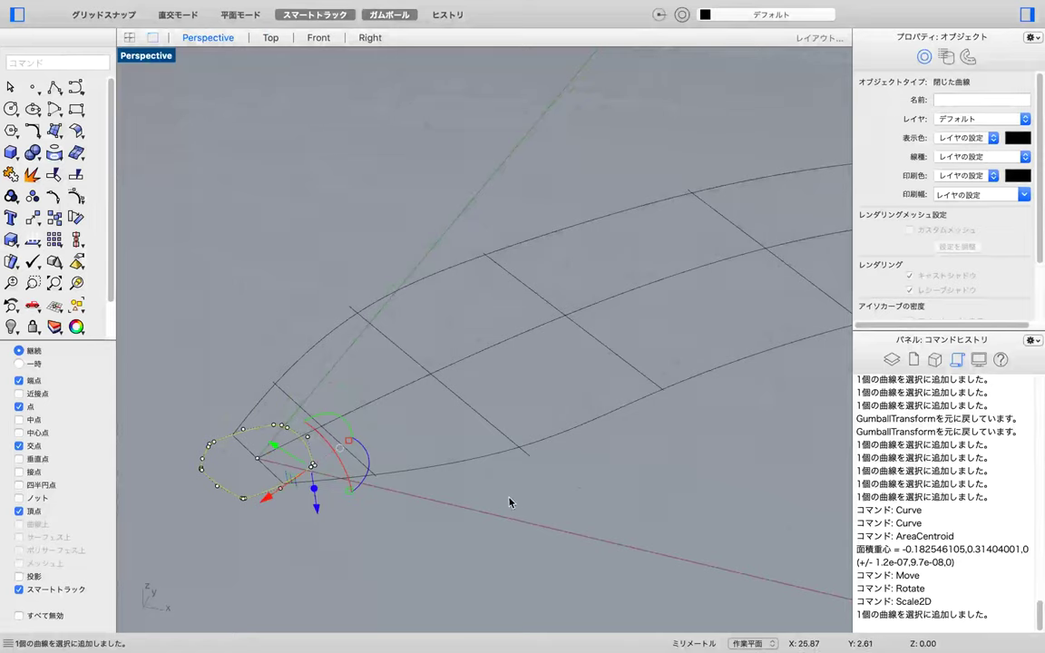
left_click(448, 490)
Rotate the profile upright with Rotate3D, using the base cross line from the origin to its outer end as axis.
type("Rate")
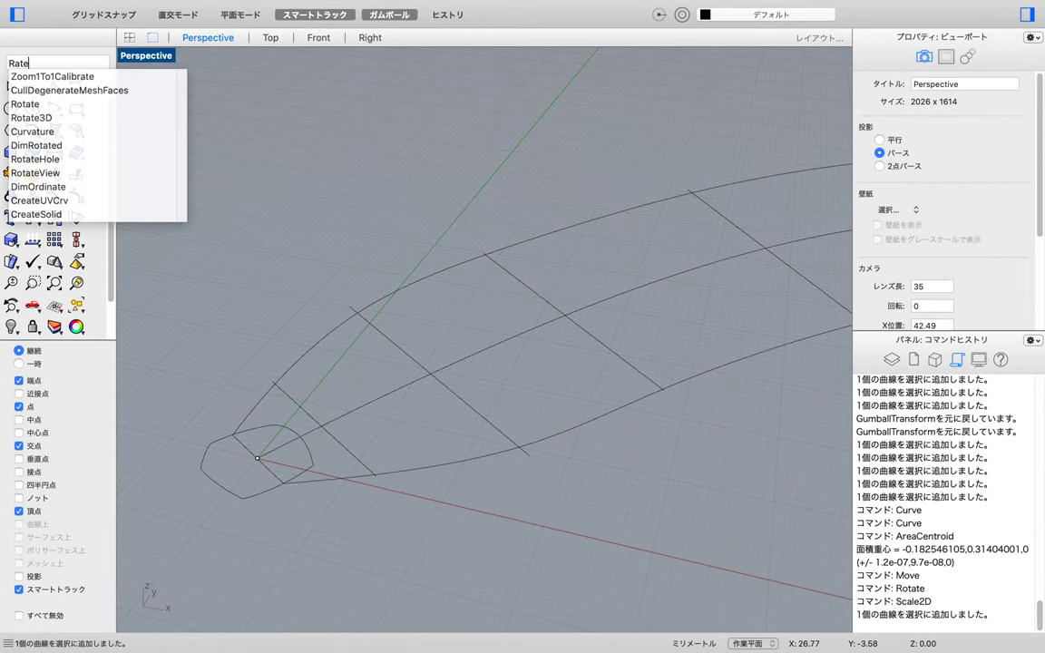
key("BackSpace")
key("BackSpace")
key("BackSpace")
type("otate3D")
key("Return")
left_click(252, 499)
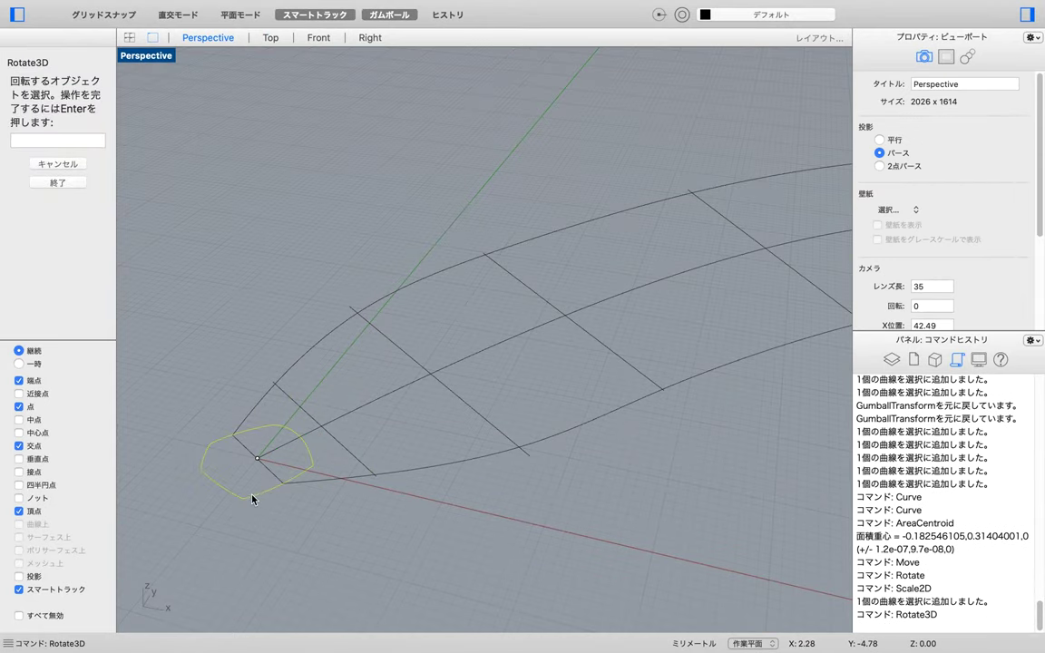
key("Return")
left_click(256, 458)
left_click(233, 436)
left_click(235, 437)
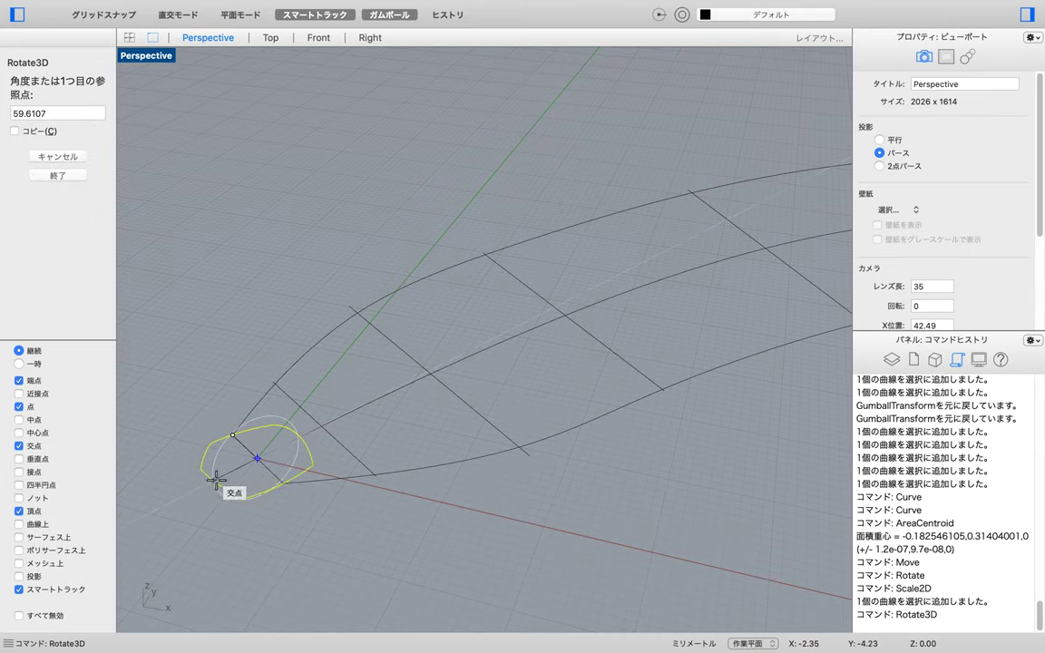
left_click(215, 478)
left_click(263, 521)
mouse_move(269, 517)
right_mouse_down()
mouse_move(352, 541)
mouse_move(351, 527)
mouse_move(362, 562)
mouse_move(407, 540)
mouse_move(275, 535)
right_mouse_up()
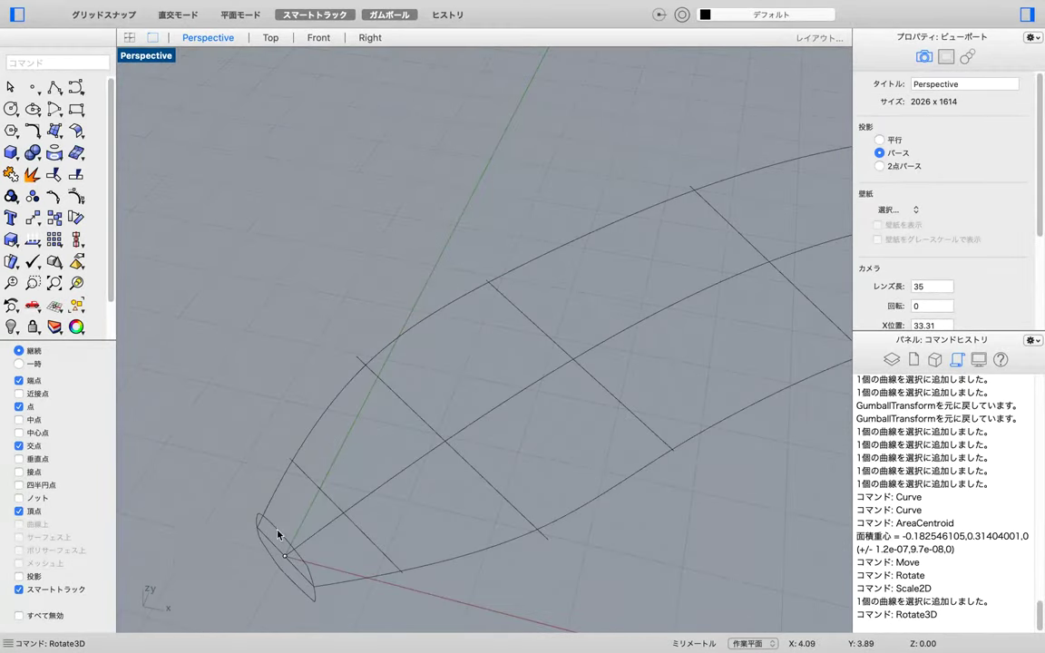
Create a two-rail sweep with the two outline curves as rails and the upright profile as section, keeping the section unchanged and refitting the rails.
right_click_drag(181, 564, 463, 529)
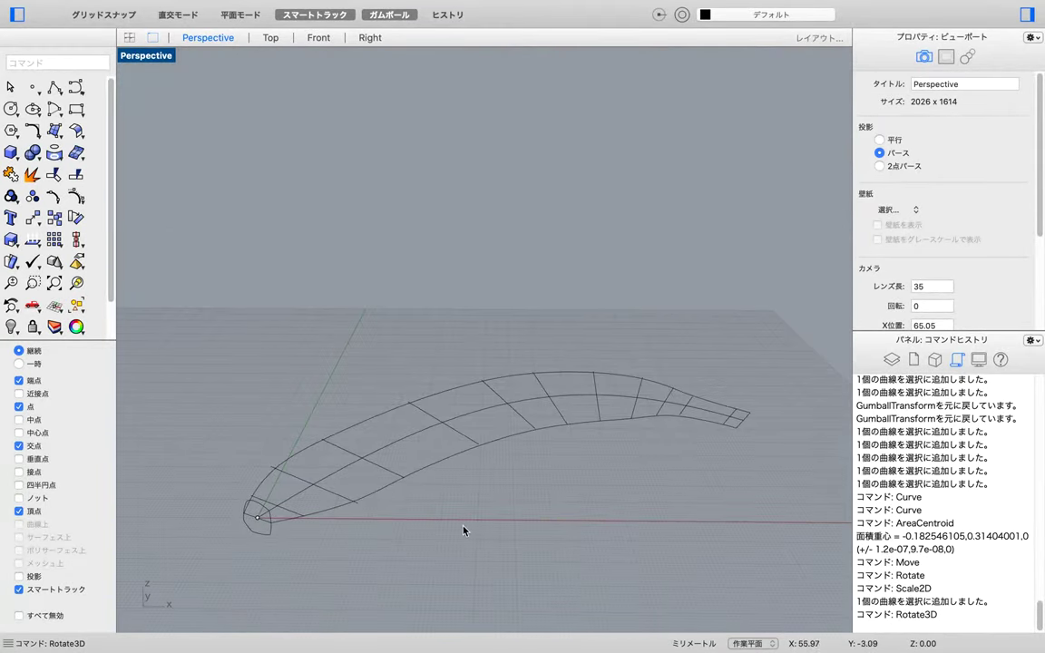
scroll(778, 377, "down", 5)
scroll(767, 367, "up", 7)
mouse_move(344, 303)
right_mouse_down()
mouse_move(440, 323)
mouse_move(363, 299)
right_mouse_up()
scroll(759, 231, "down", 5)
type("Sweep2")
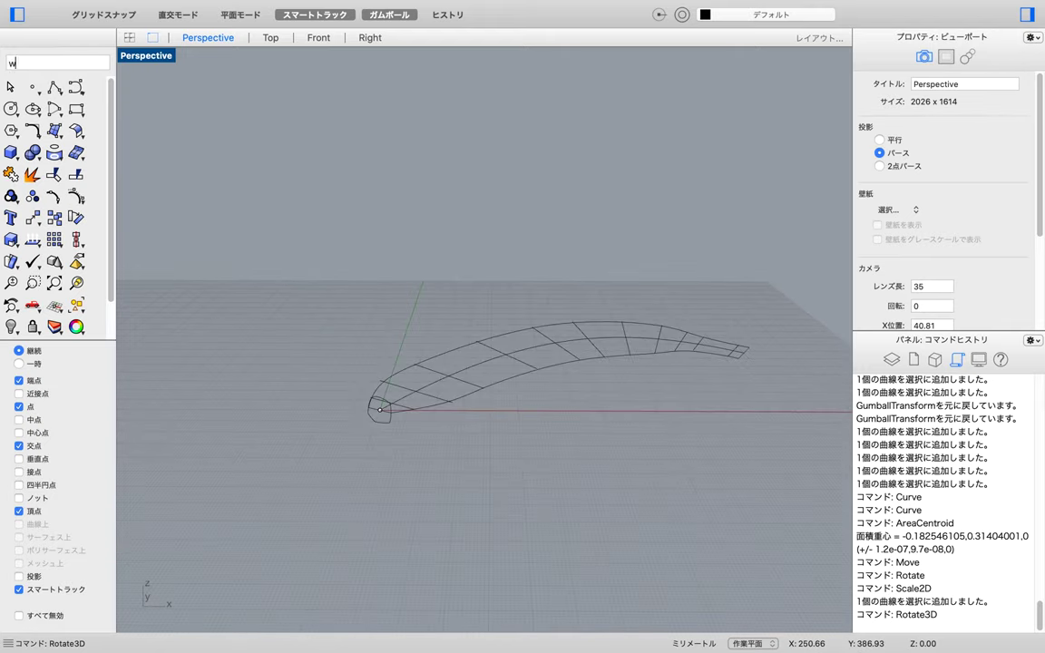
key("Return")
left_click(407, 375)
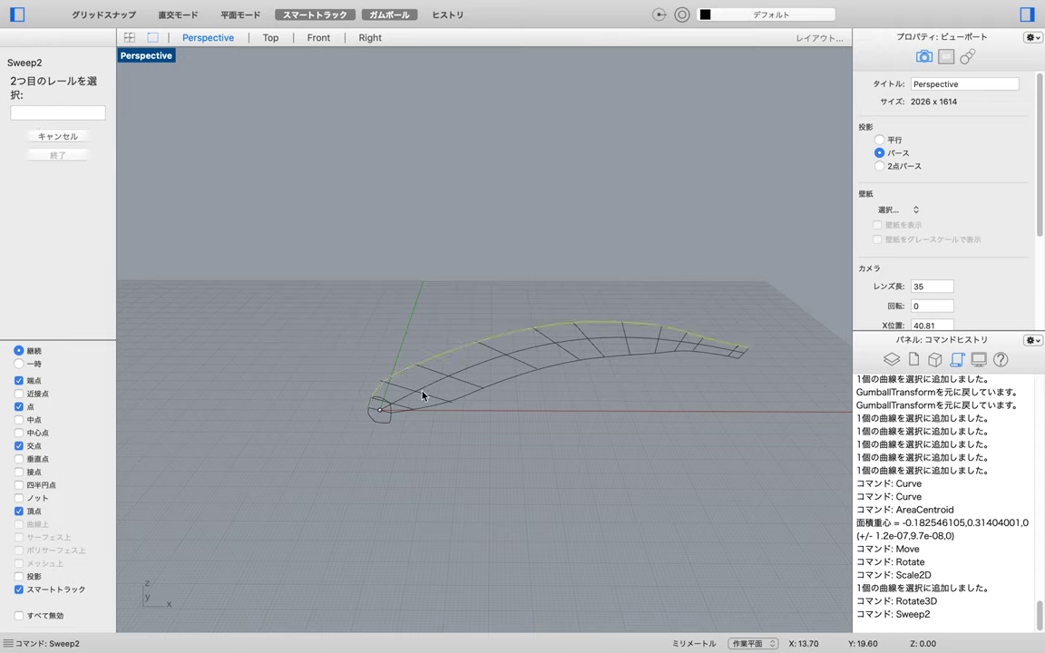
left_click(462, 399)
left_click(372, 413)
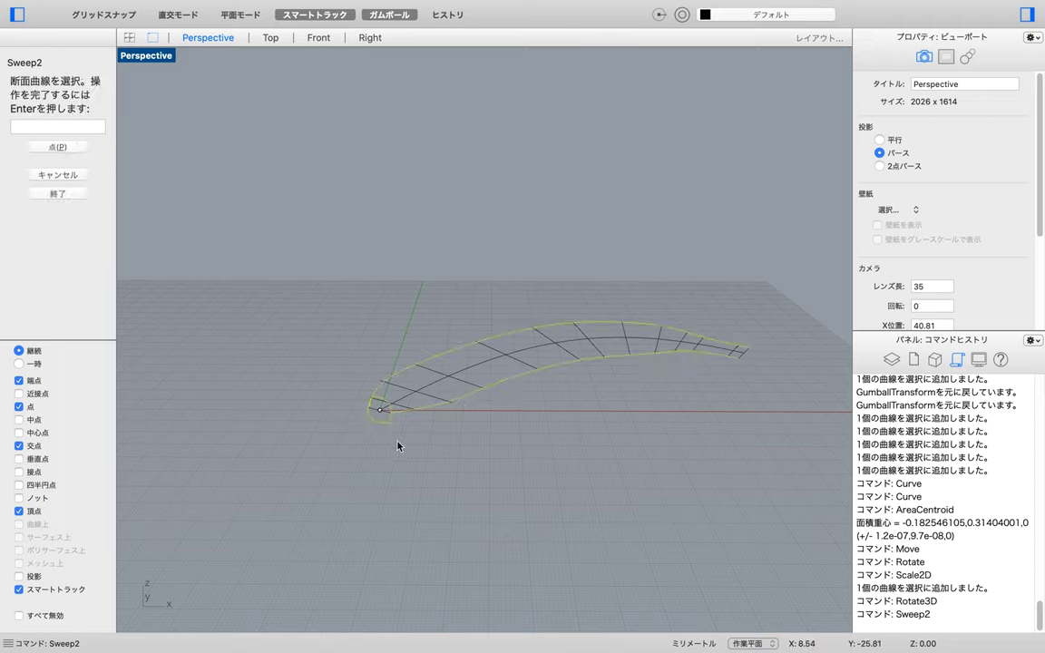
key("Return")
key("Return")
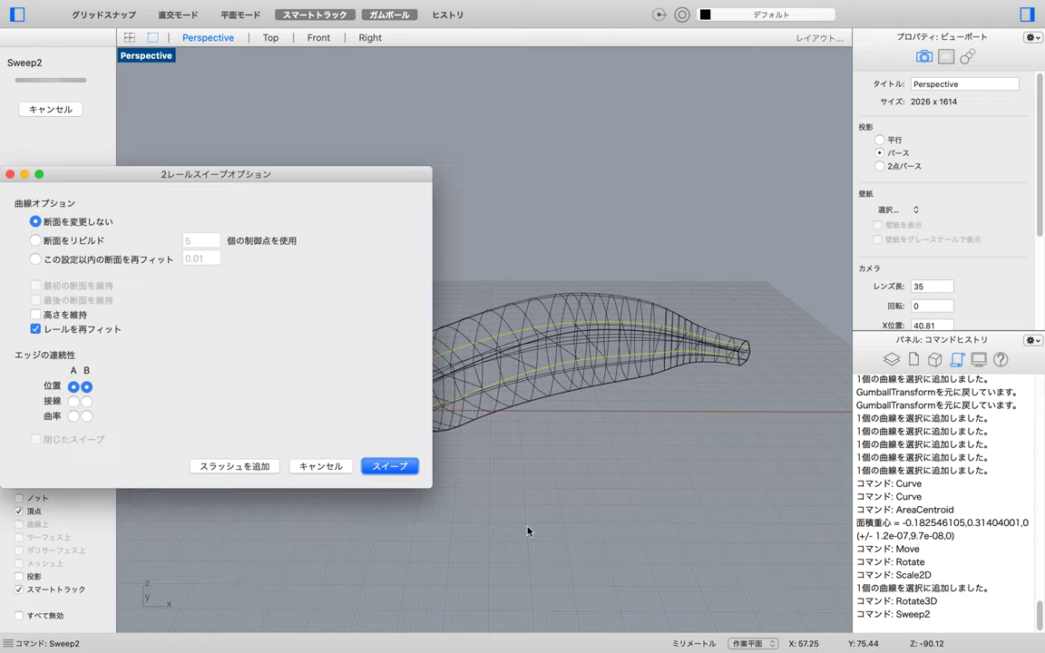
key("Return")
Set the Perspective viewport to shaded display and inspect the swept surface from several angles.
right_click_drag(528, 532, 639, 467)
right_click(154, 55)
left_click(203, 323)
mouse_move(581, 427)
right_mouse_down()
mouse_move(682, 355)
mouse_move(600, 422)
mouse_move(641, 438)
mouse_move(625, 438)
mouse_move(627, 451)
right_mouse_up()
mouse_move(614, 543)
right_mouse_down()
mouse_move(578, 450)
mouse_move(664, 525)
mouse_move(613, 509)
mouse_move(618, 524)
right_mouse_up()
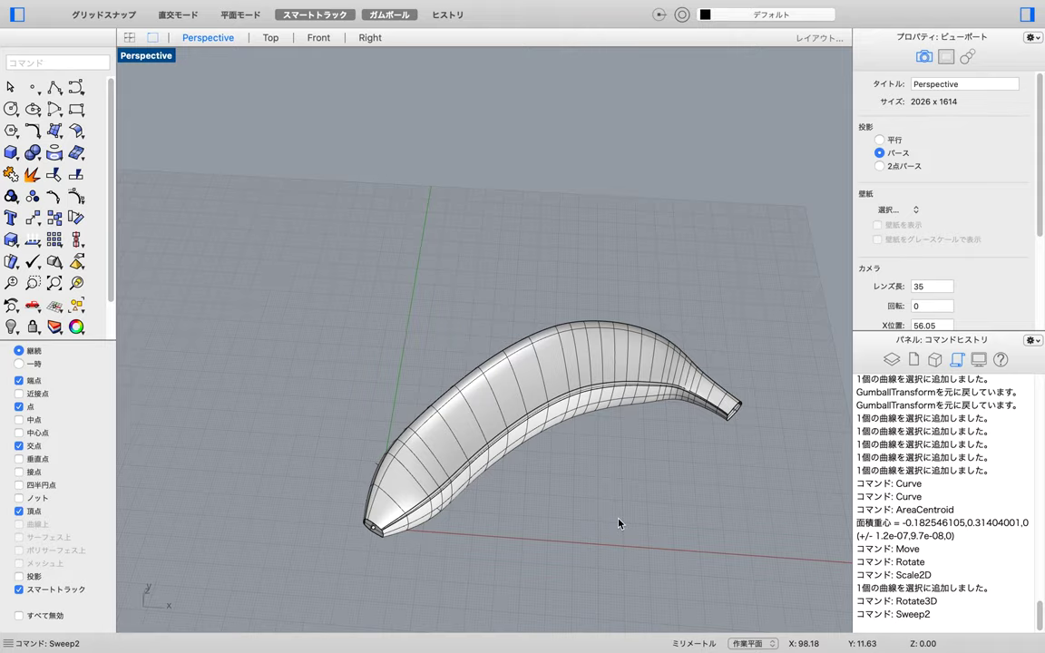
right_click_drag(635, 490, 749, 297)
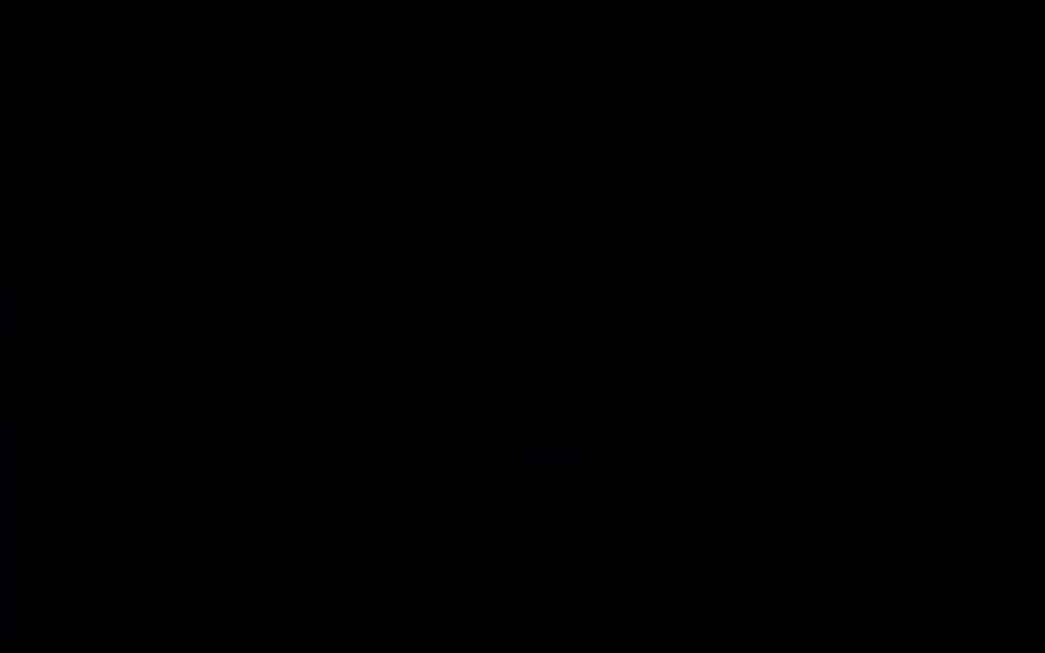